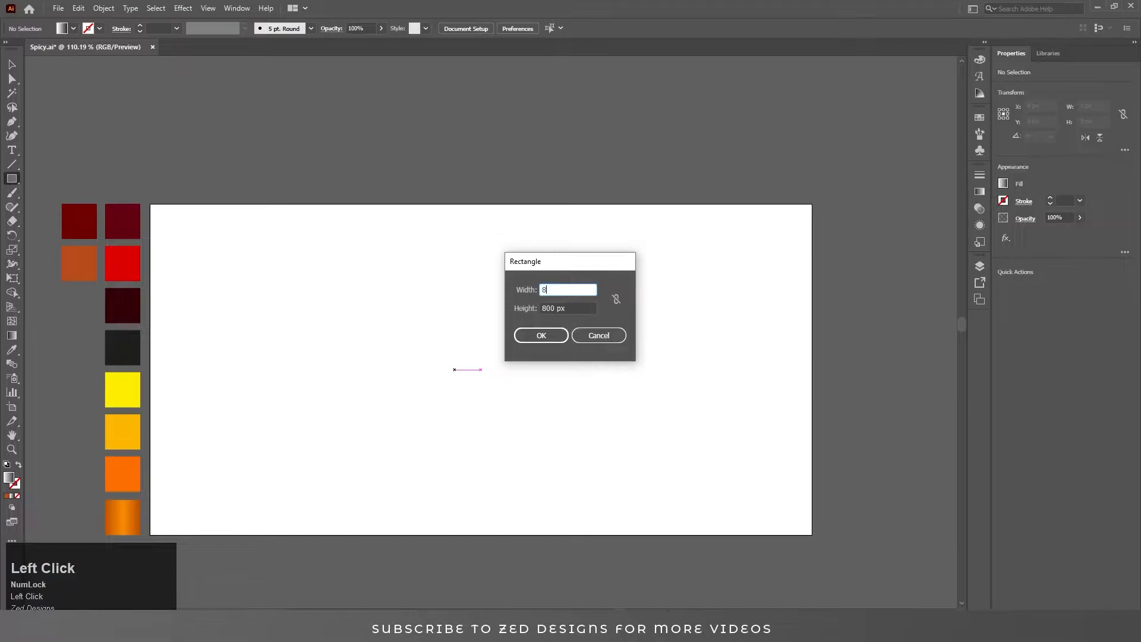
# Create an 800 × 400 px rectangle and center it horizontally and vertically on the artboard.
pyautogui.press('Tab')
pyautogui.write('400')
pyautogui.press('Return')
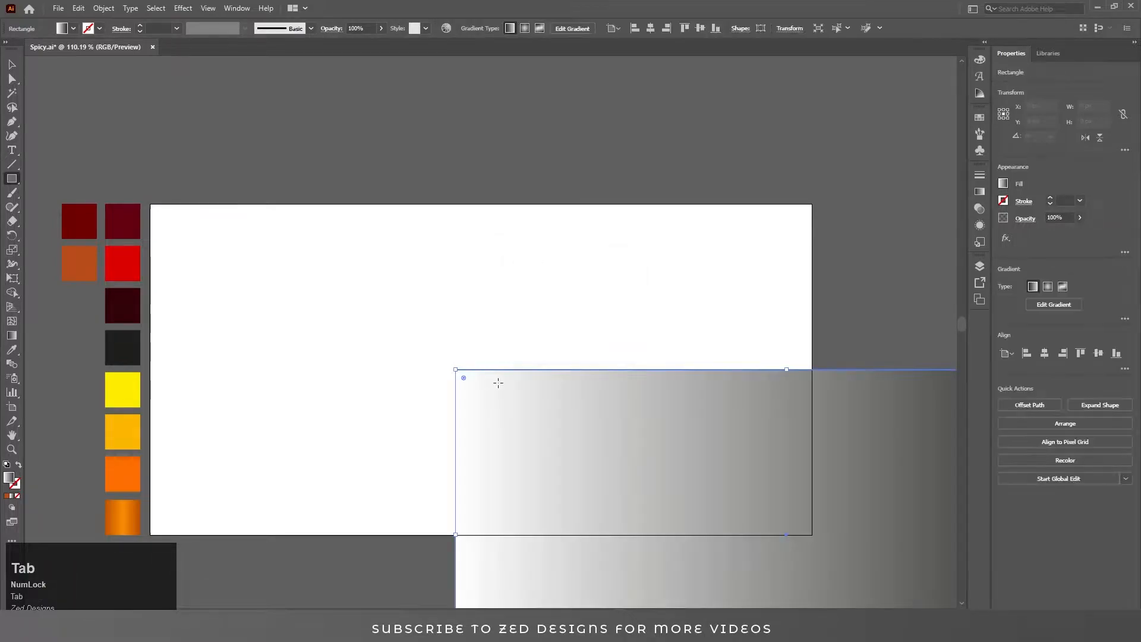
pyautogui.press('v')
pyautogui.click(650, 29)
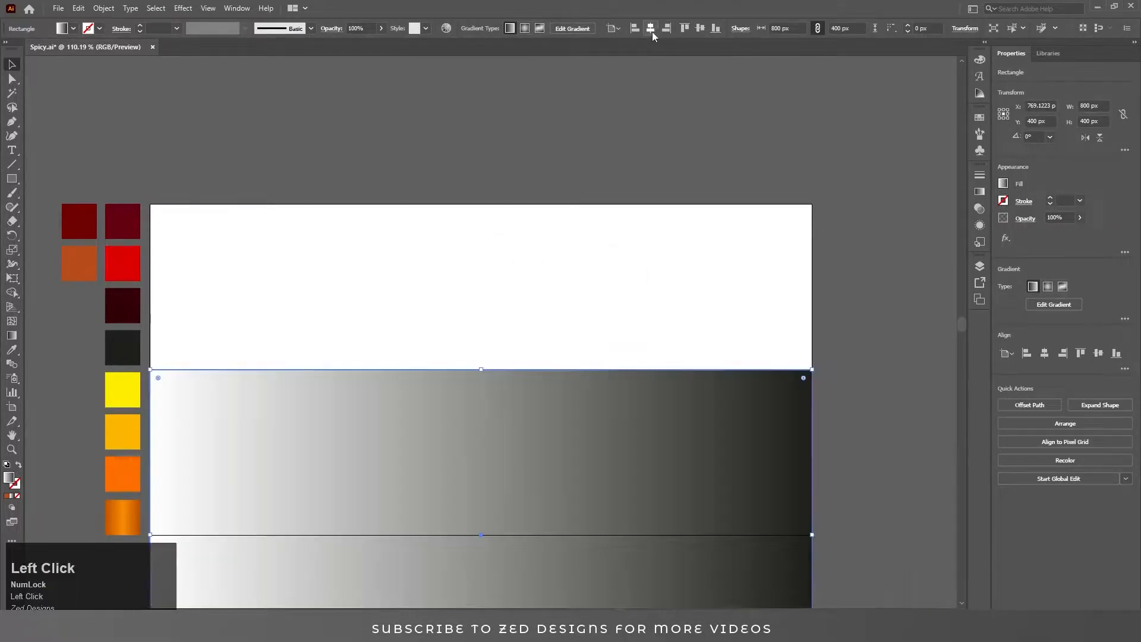
pyautogui.click(699, 29)
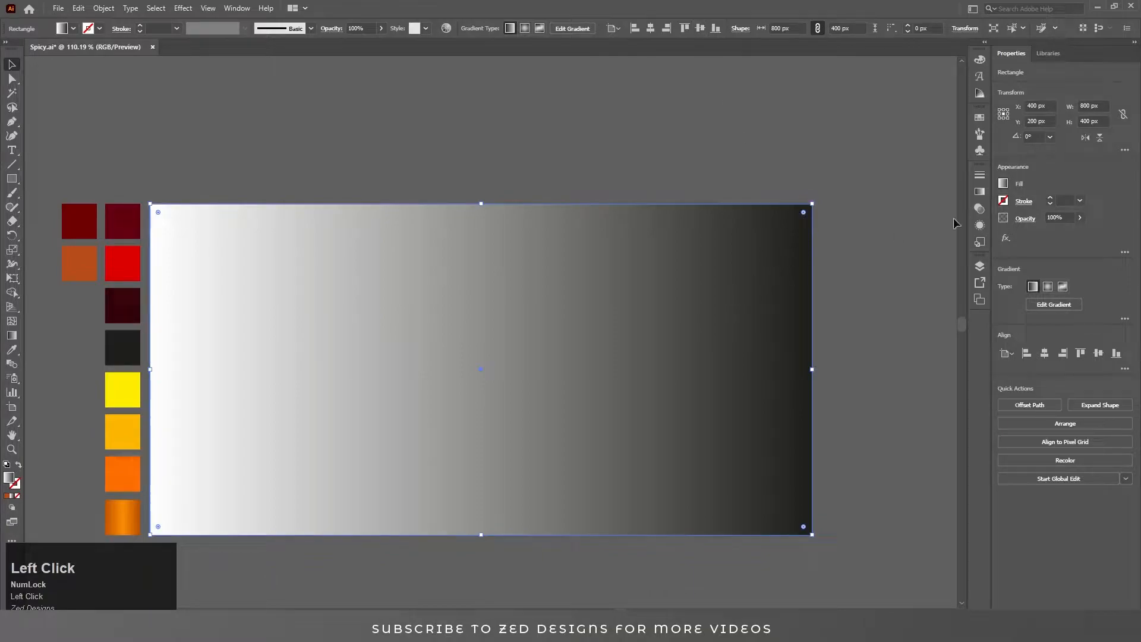
# Apply a radial gradient to the rectangle and set its outer stop to the dark red swatch.
pyautogui.click(979, 192)
pyautogui.click(895, 191)
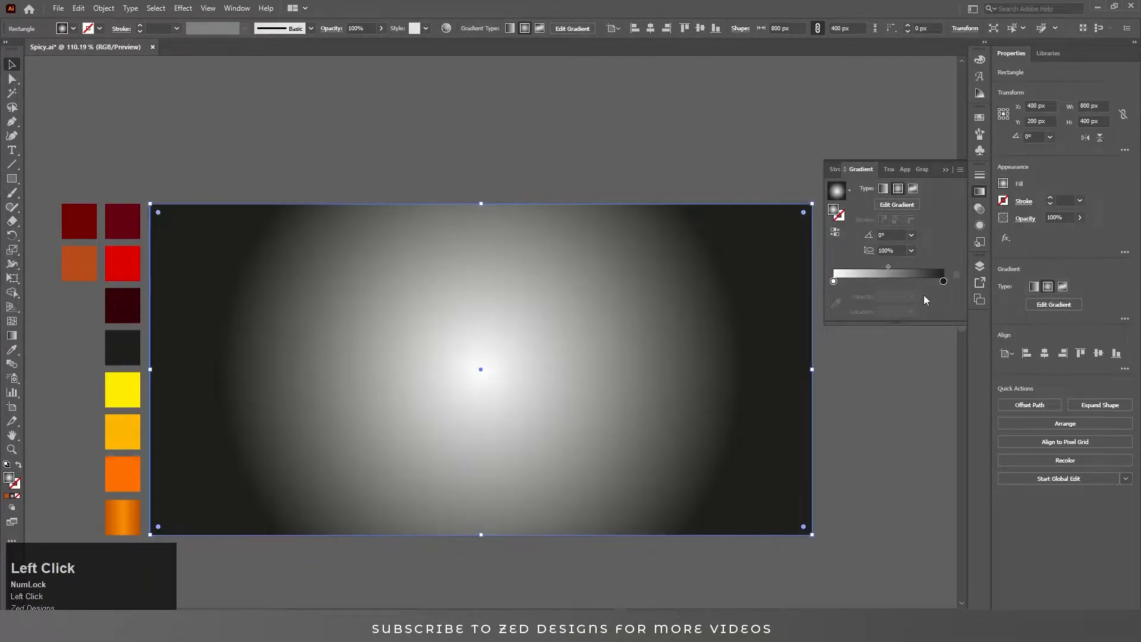
pyautogui.click(943, 280)
pyautogui.click(835, 306)
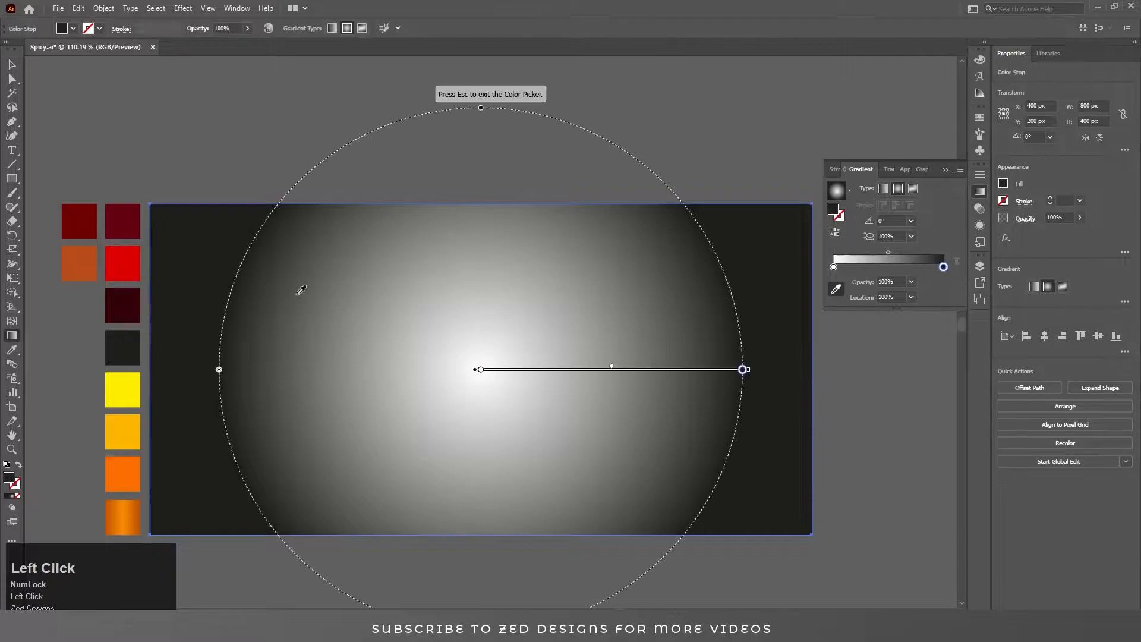
pyautogui.click(79, 221)
# Set the gradient's center stop to the orange swatch and flatten the gradient ellipse vertically.
pyautogui.click(833, 267)
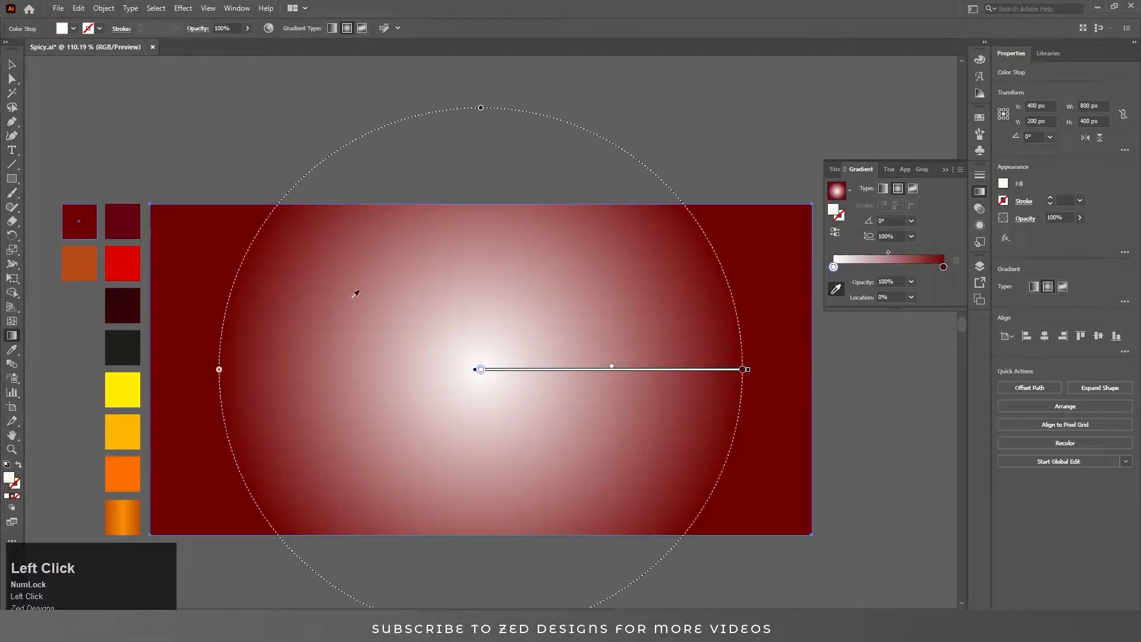
pyautogui.click(79, 262)
pyautogui.moveTo(481, 108); pyautogui.dragTo(480, 208)
pyautogui.press('v')
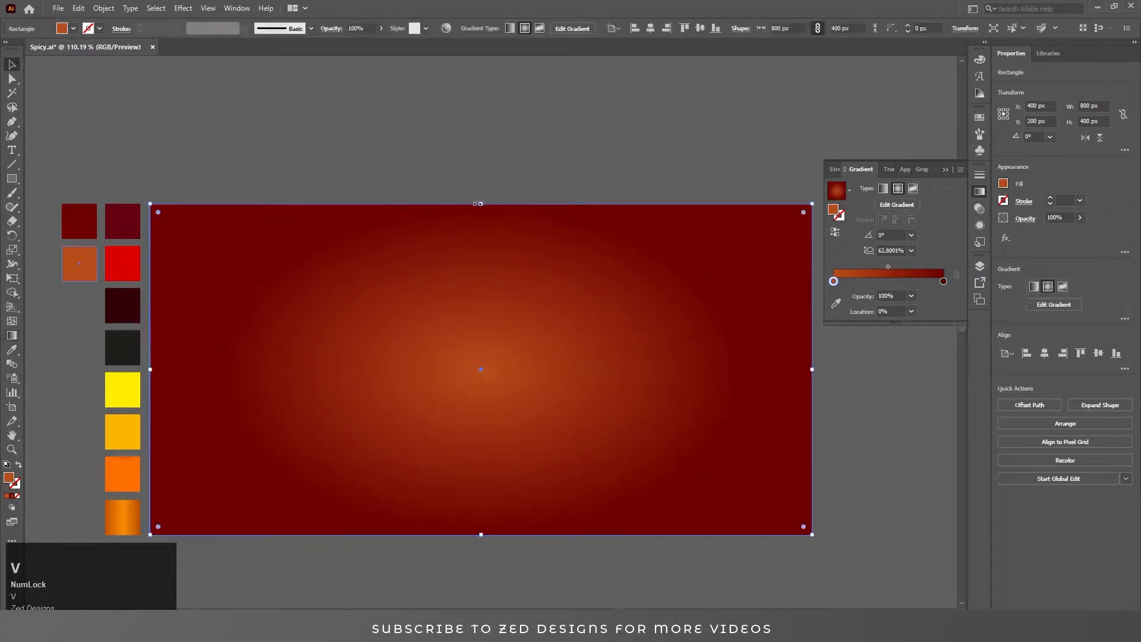
# Open the Layers panel and add point text reading 'Spicy' on the artboard.
pyautogui.click(562, 156)
pyautogui.click(632, 252)
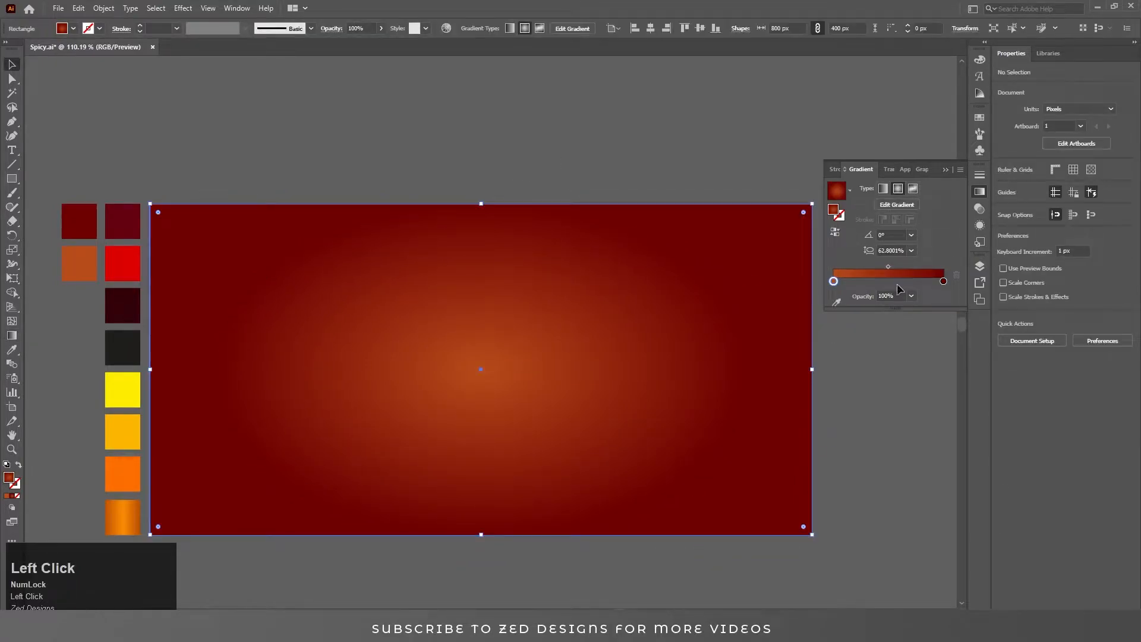
pyautogui.click(979, 266)
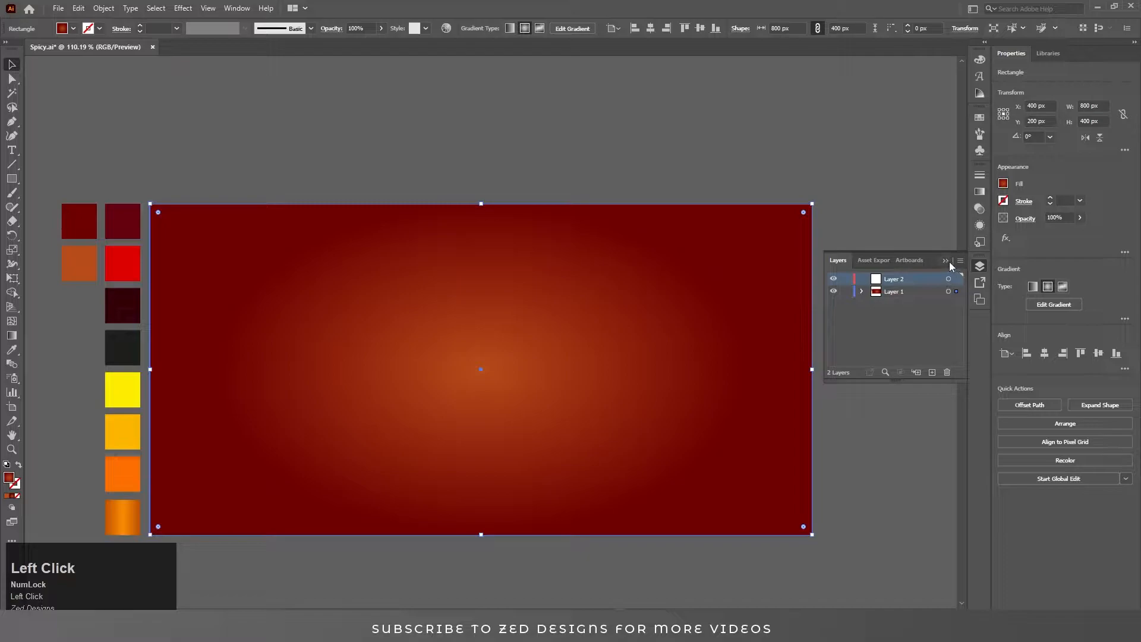
pyautogui.press('t')
pyautogui.click(392, 379)
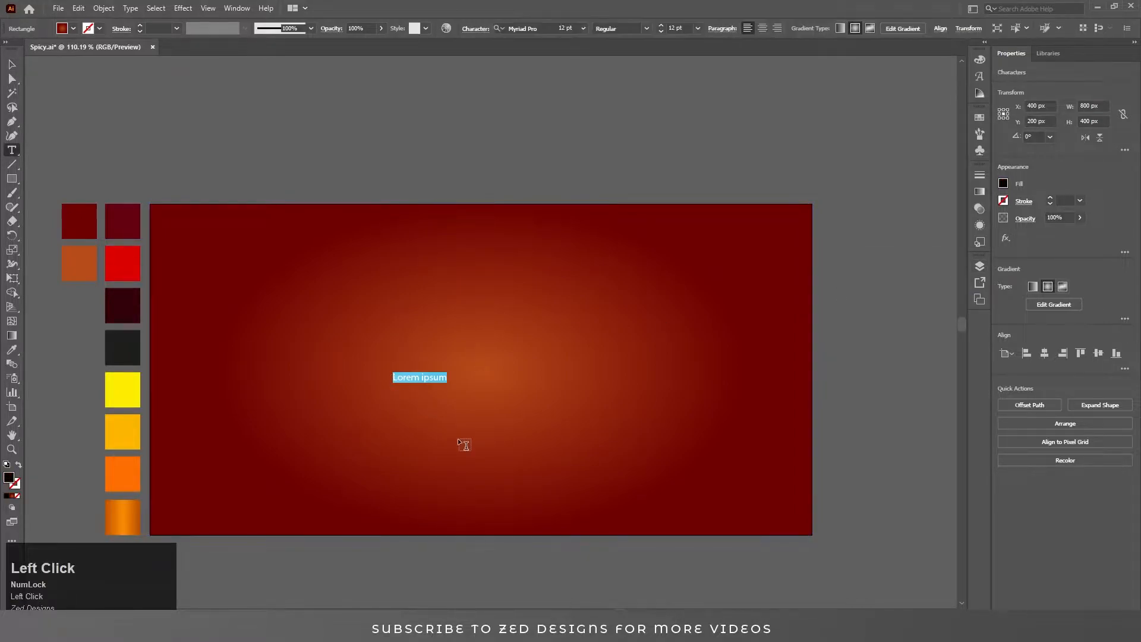
pyautogui.write('Spicy')
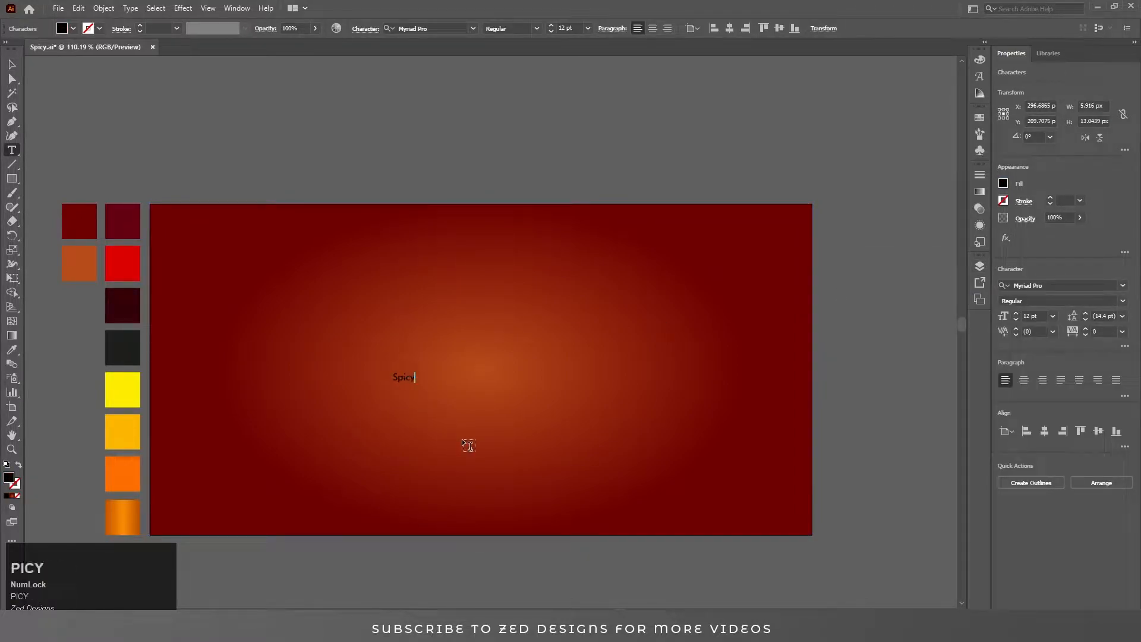
# Center-align the text on the artboard and scale it up from its center to about 188 pt.
pyautogui.click(10, 65)
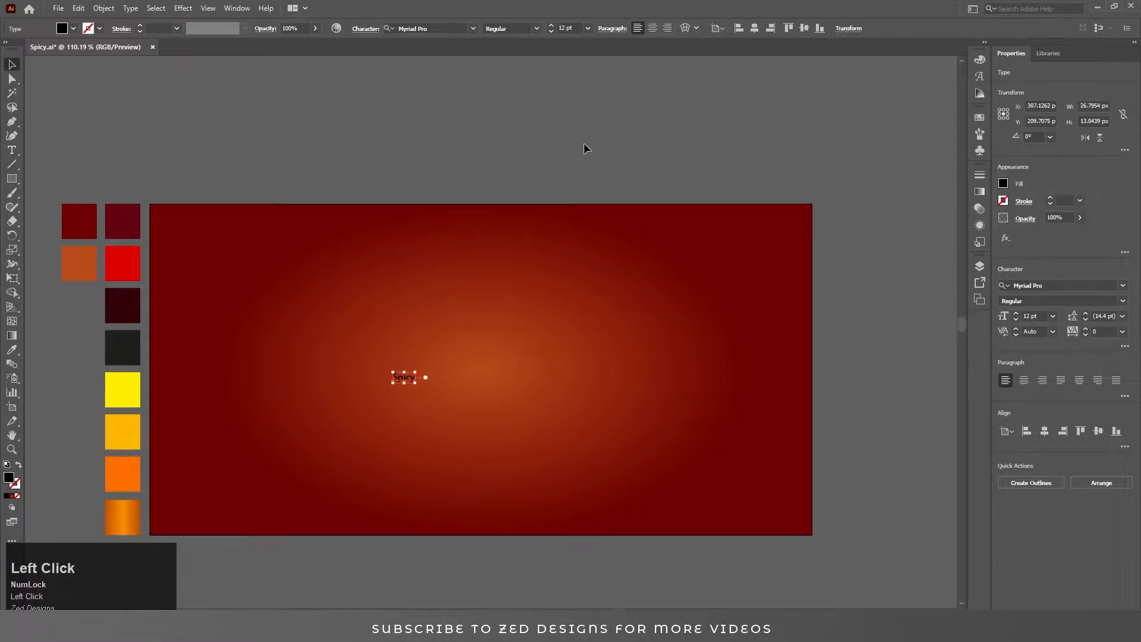
pyautogui.hotkey('ctrl', 'shift', 'c')
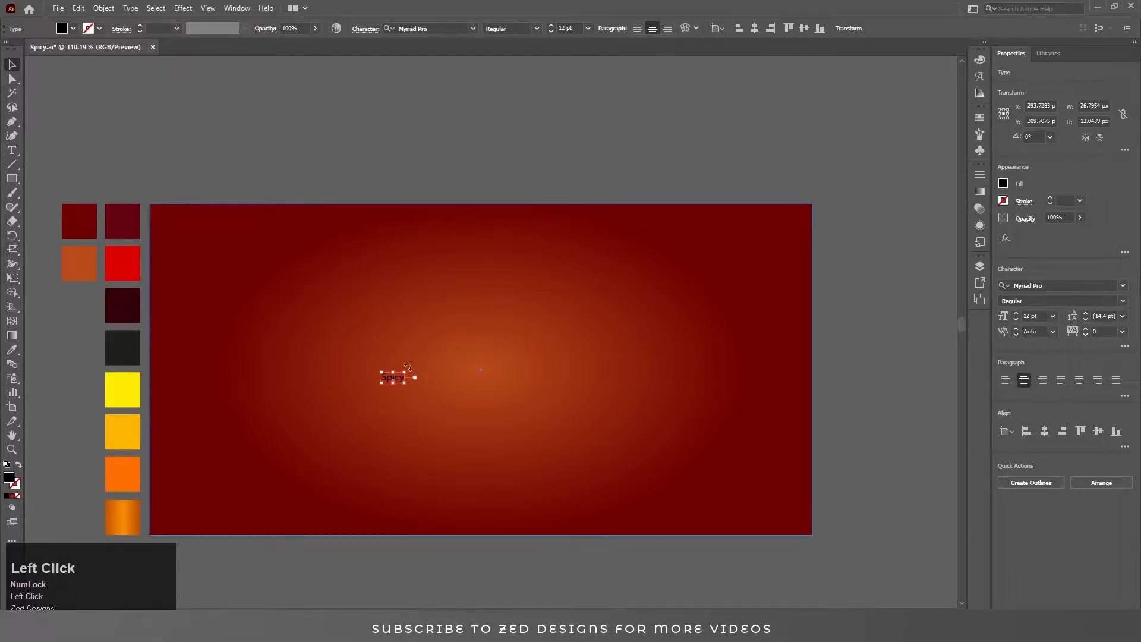
pyautogui.click(754, 28)
pyautogui.click(804, 28)
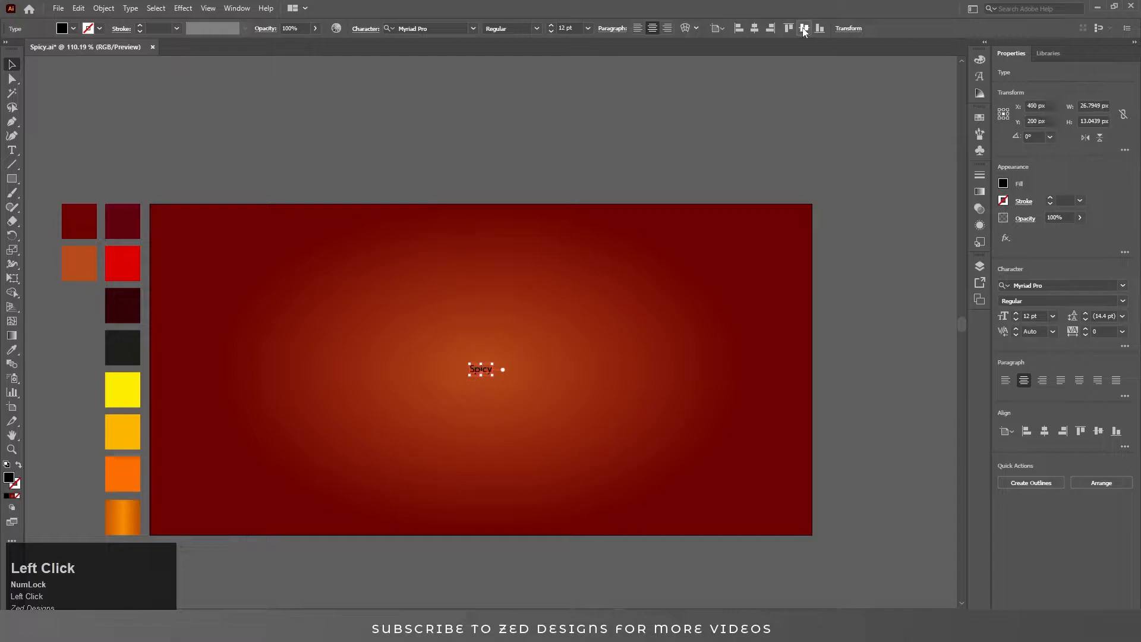
pyautogui.moveTo(498, 366); pyautogui.dragTo(656, 285)
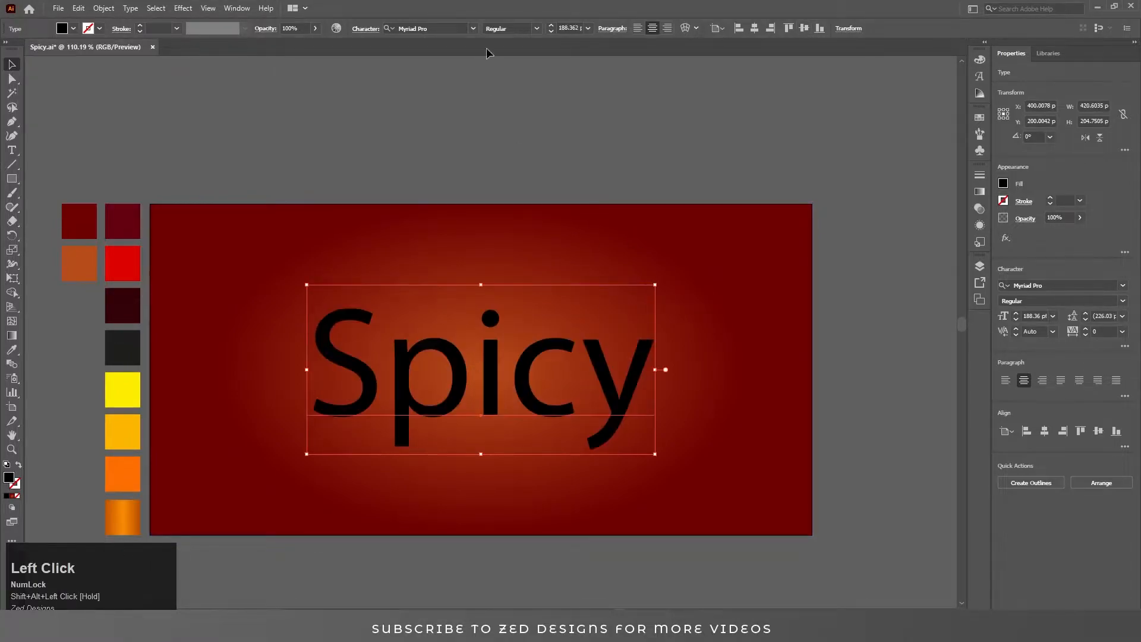
# Change the text's font to Philosopher Bold.
pyautogui.click(474, 28)
pyautogui.click(441, 27)
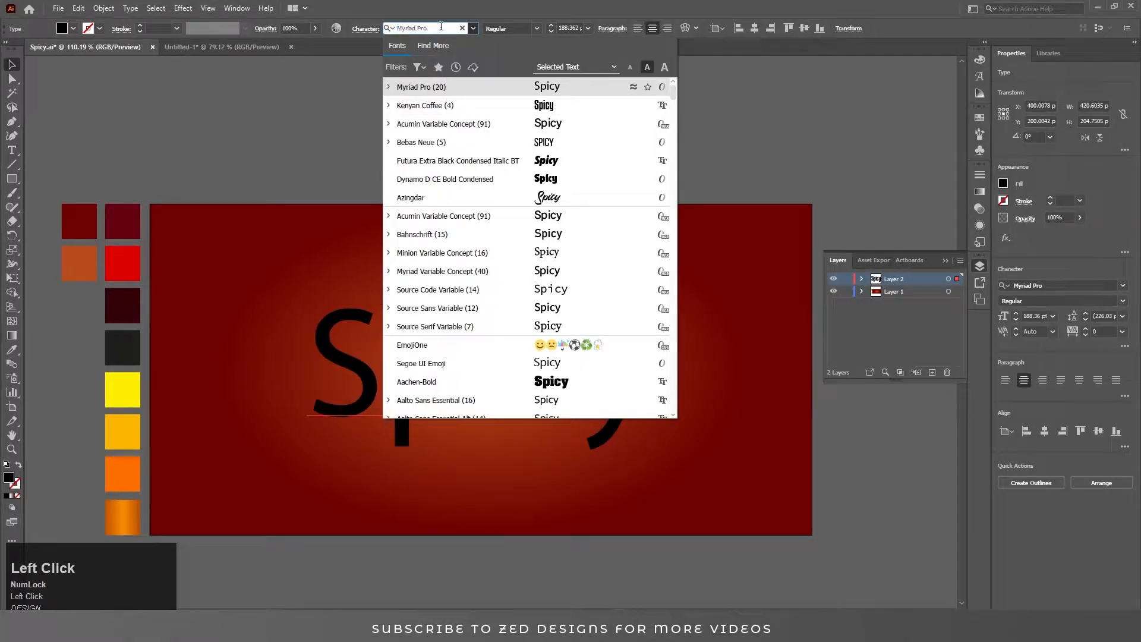
pyautogui.write('p')
pyautogui.hotkey('ctrl', 'a')
pyautogui.write('phi')
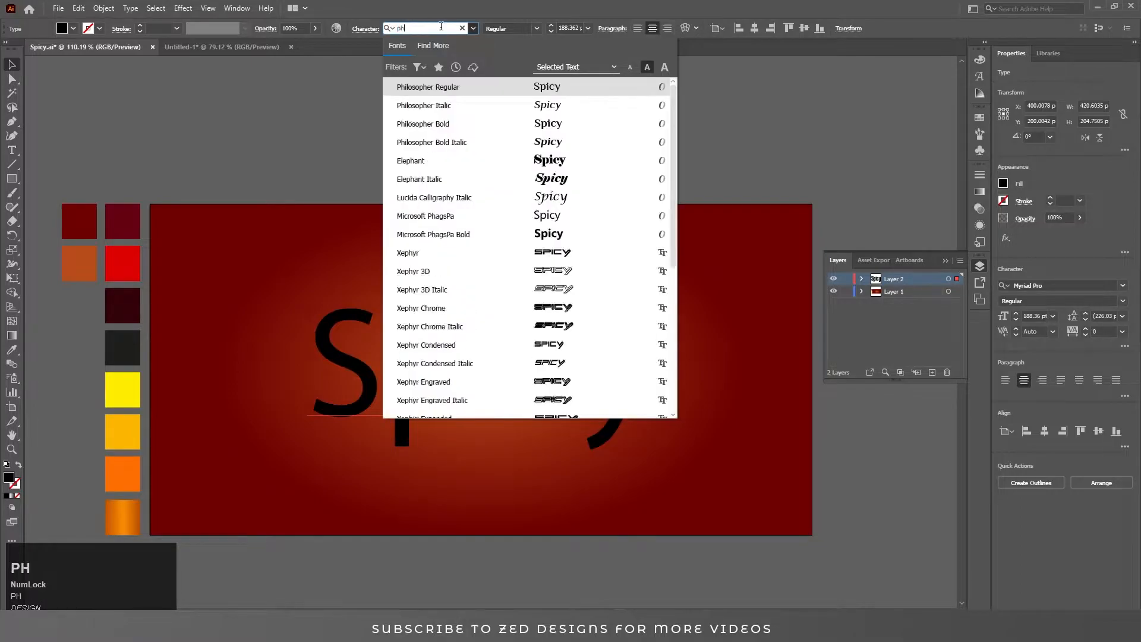
pyautogui.click(498, 123)
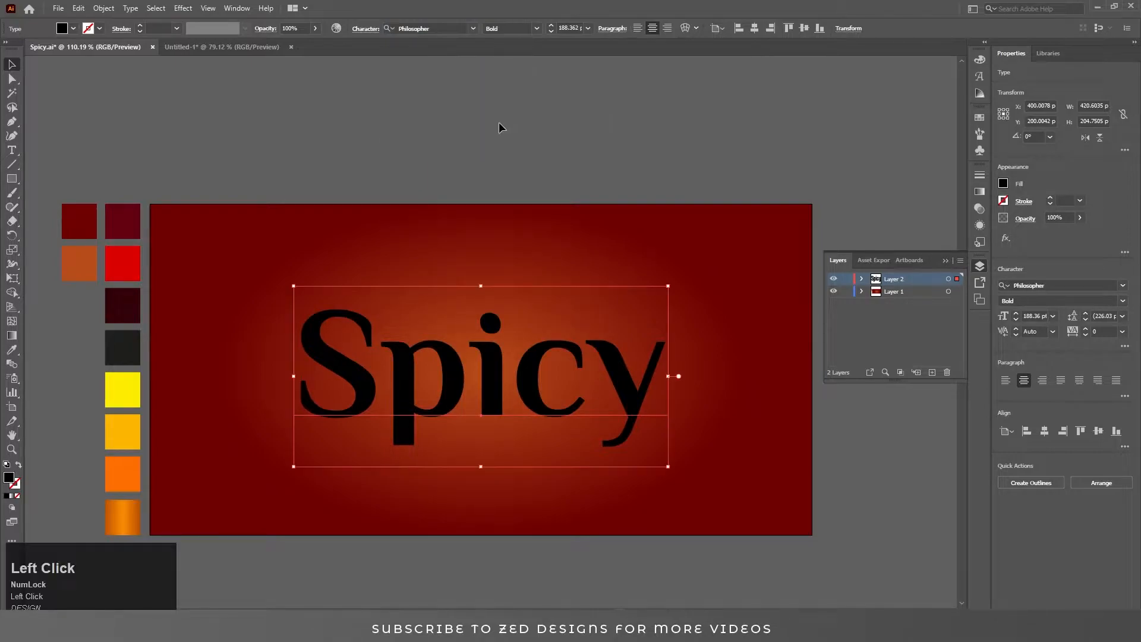
# Set the font style to Bold Italic.
pyautogui.click(475, 28)
pyautogui.click(474, 27)
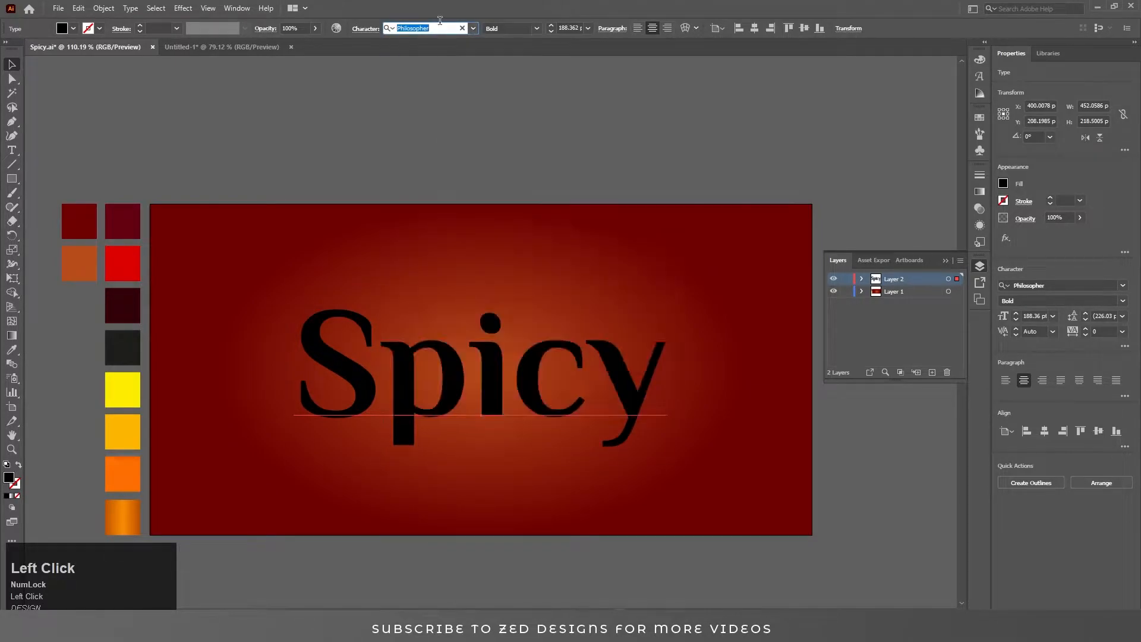
pyautogui.click(1122, 301)
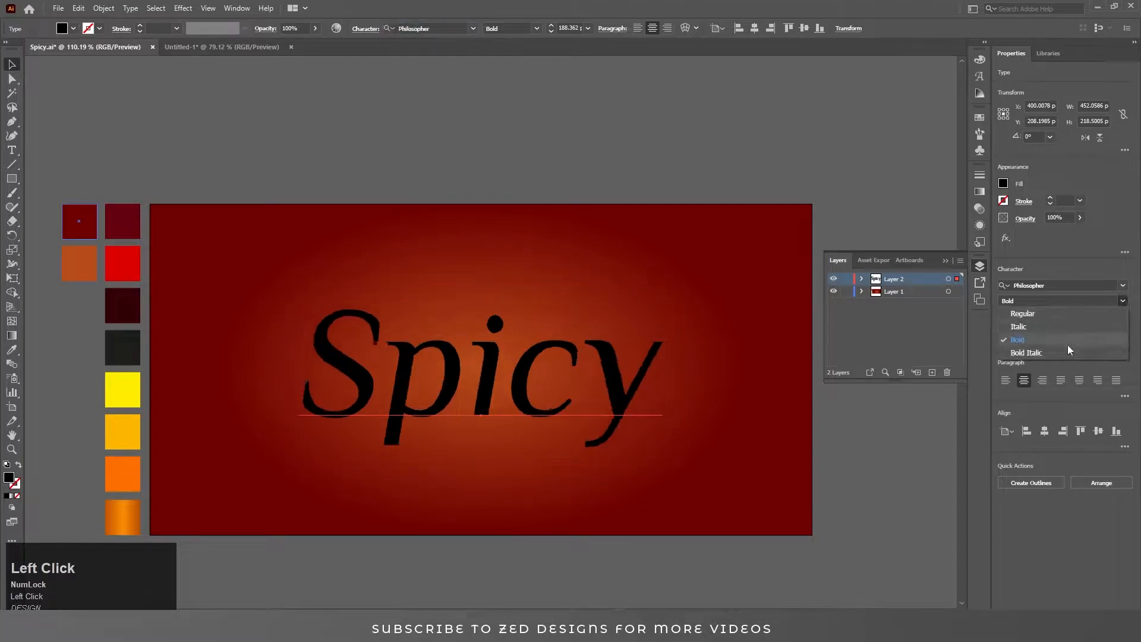
pyautogui.click(1053, 351)
pyautogui.click(650, 159)
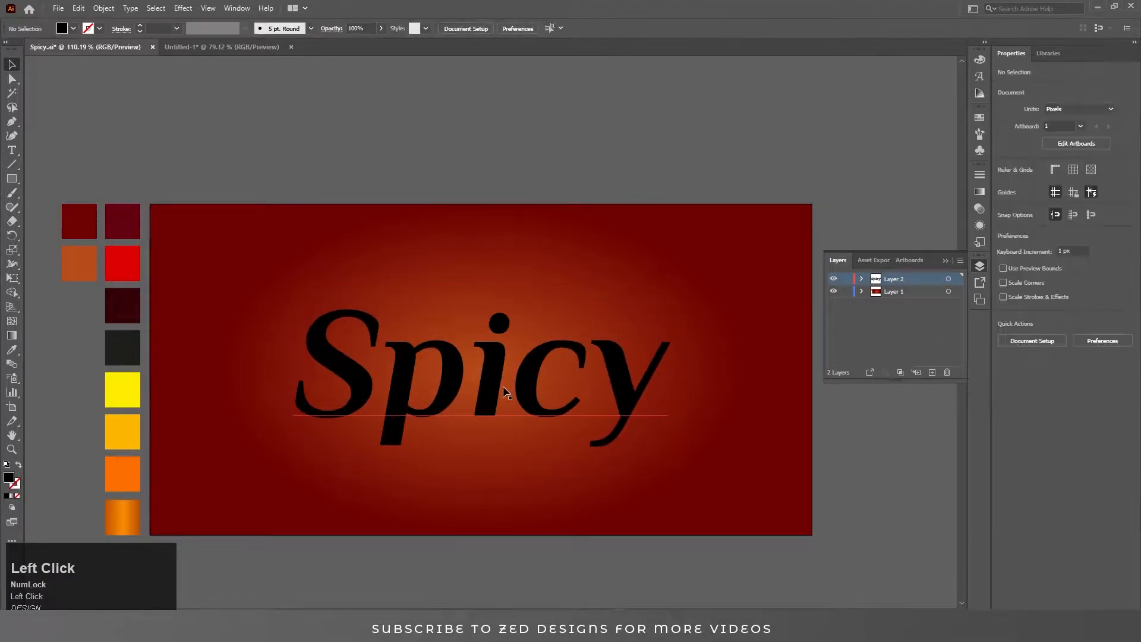
# Select the text and add a new fill in the Appearance panel.
pyautogui.click(524, 388)
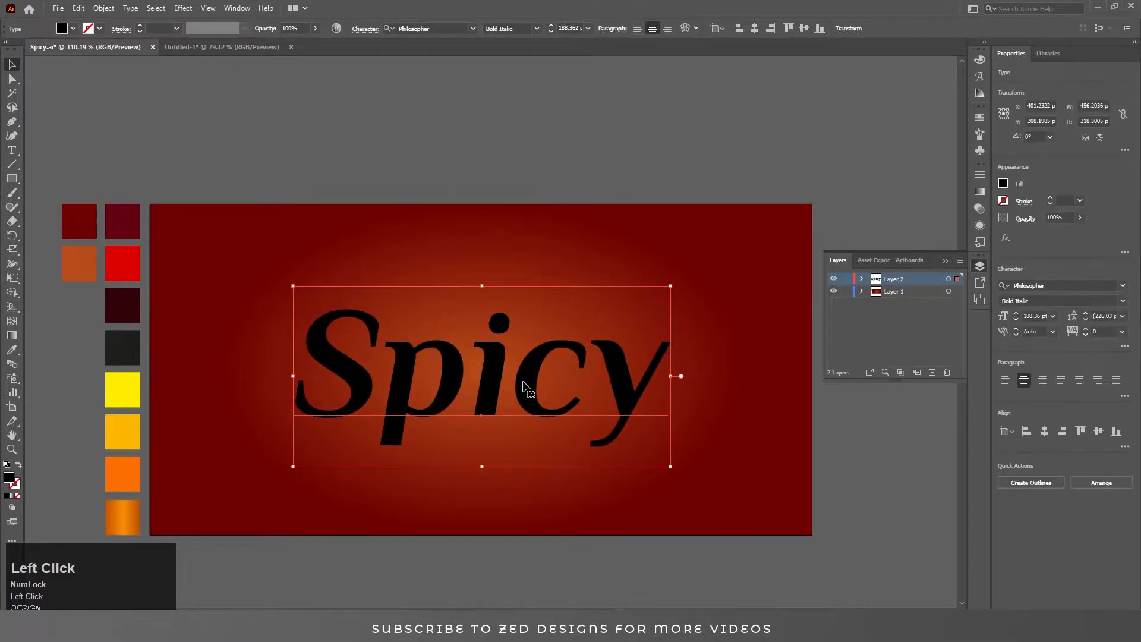
pyautogui.click(979, 225)
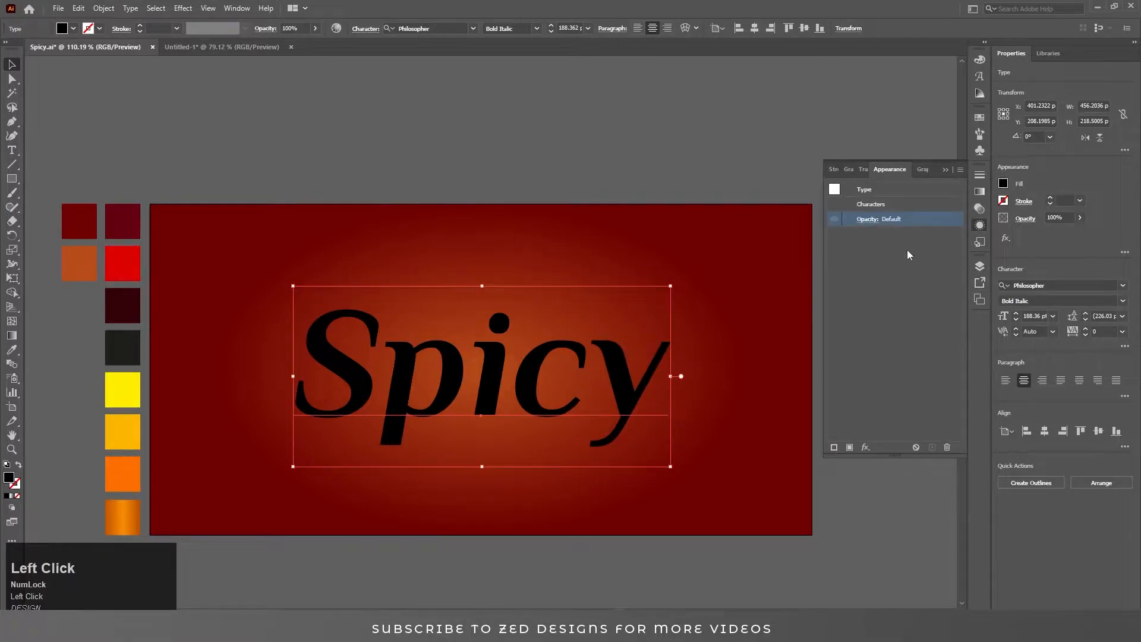
pyautogui.click(850, 447)
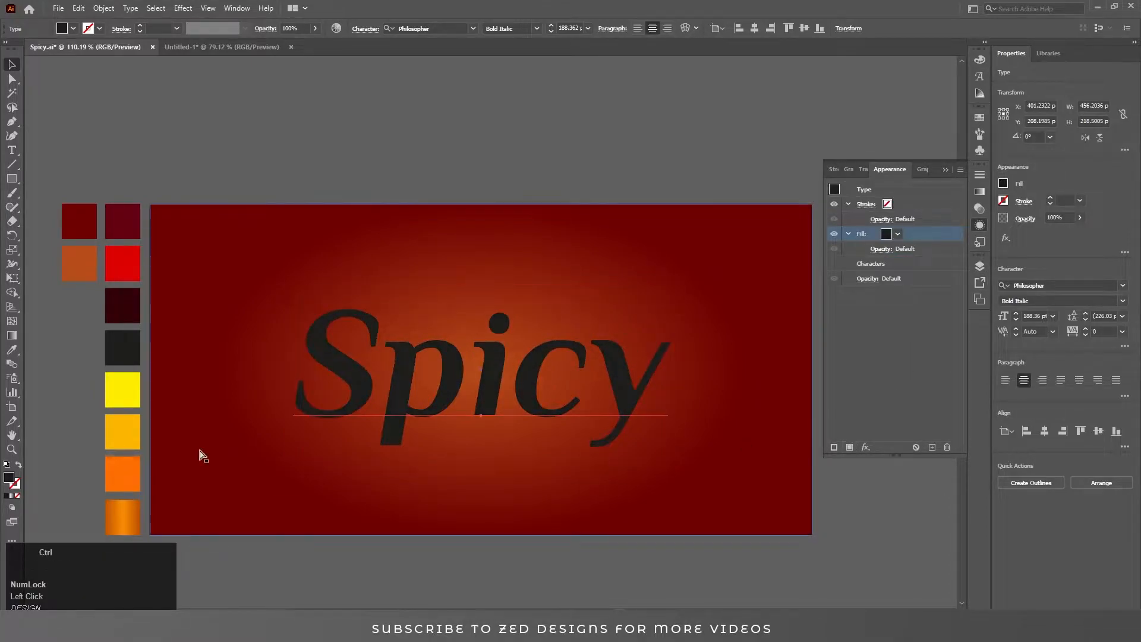
pyautogui.hotkey('ctrl', 'z')
pyautogui.click(16, 496)
pyautogui.click(850, 446)
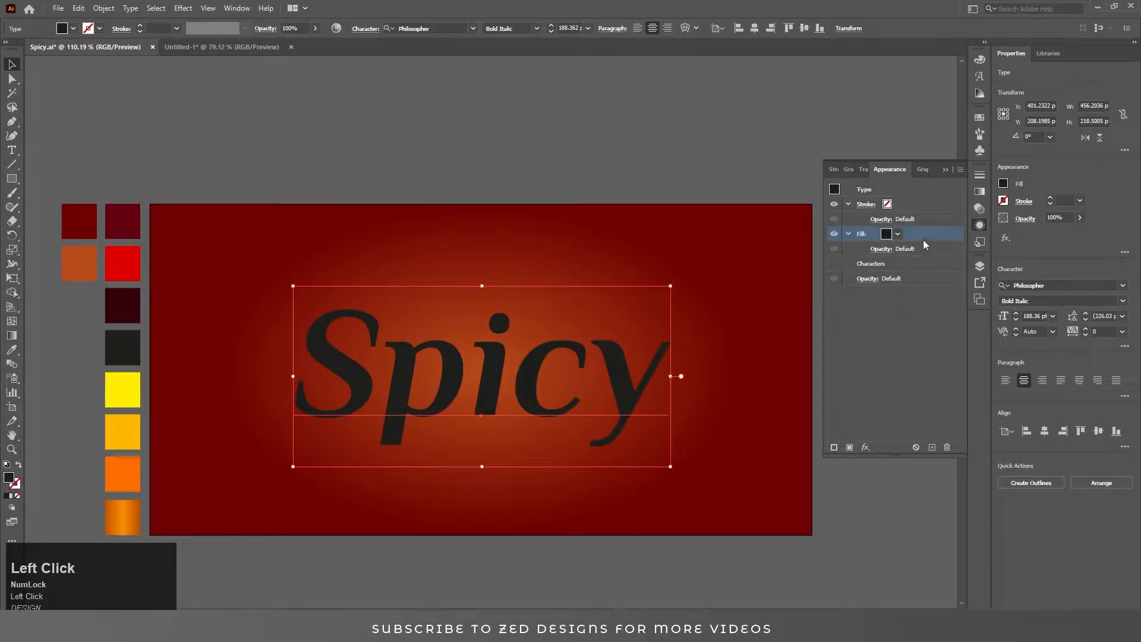
# Apply an Offset Path effect to the fill with a 4 px offset, Miter joins and miter limit 4.
pyautogui.click(865, 447)
pyautogui.moveTo(873, 214)
pyautogui.click(1010, 217)
pyautogui.write('21')
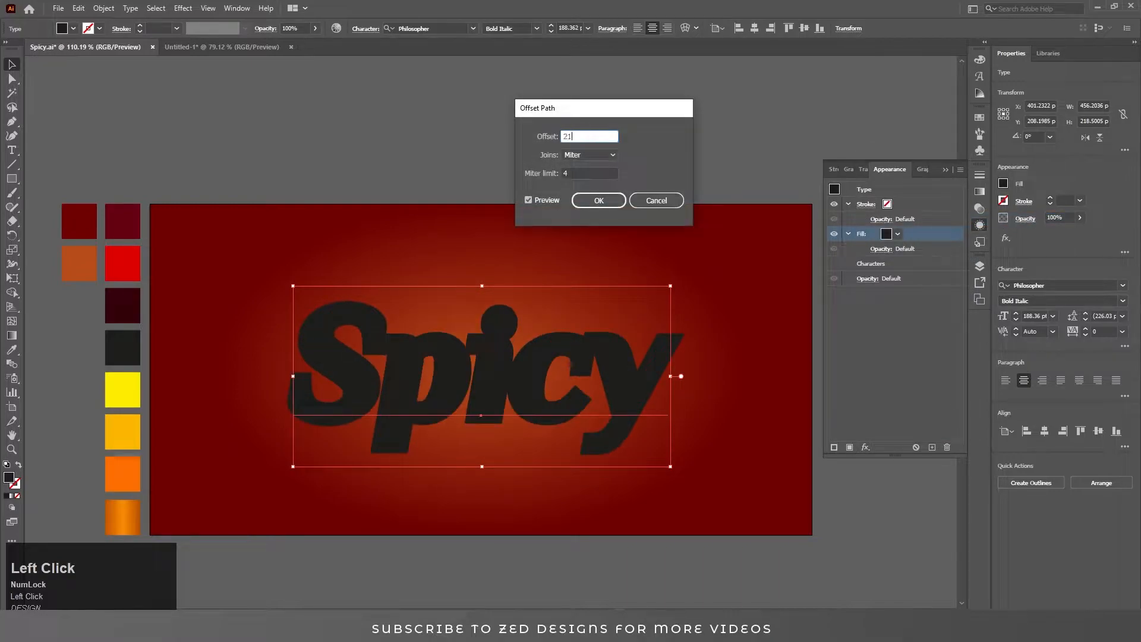
pyautogui.press('BackSpace')
pyautogui.press('Tab')
pyautogui.moveTo(601, 137); pyautogui.dragTo(536, 148)
pyautogui.write('3')
pyautogui.press('Tab')
pyautogui.write('4')
pyautogui.press('Tab')
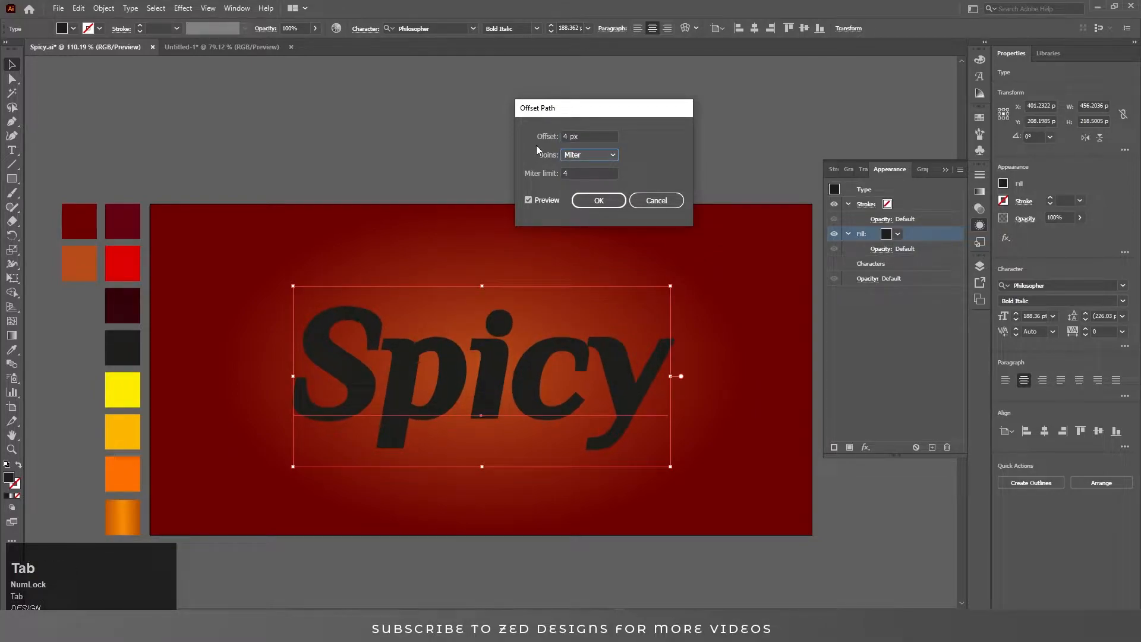
pyautogui.click(599, 201)
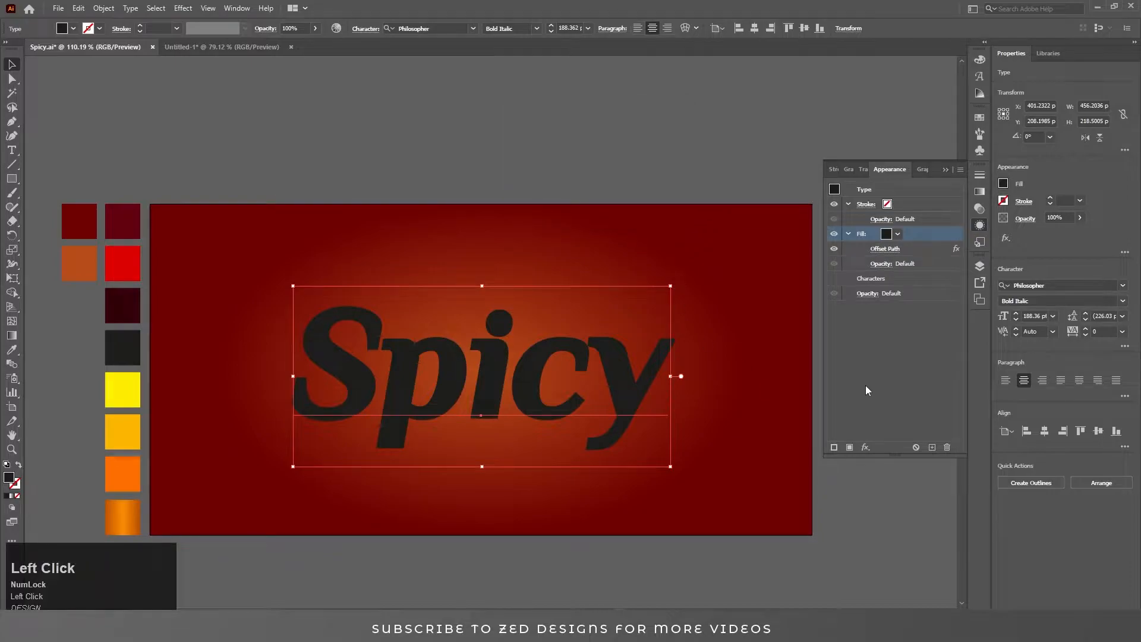
# Set the text tracking to 30.
pyautogui.hotkey('ctrl', 'a')
pyautogui.write('30')
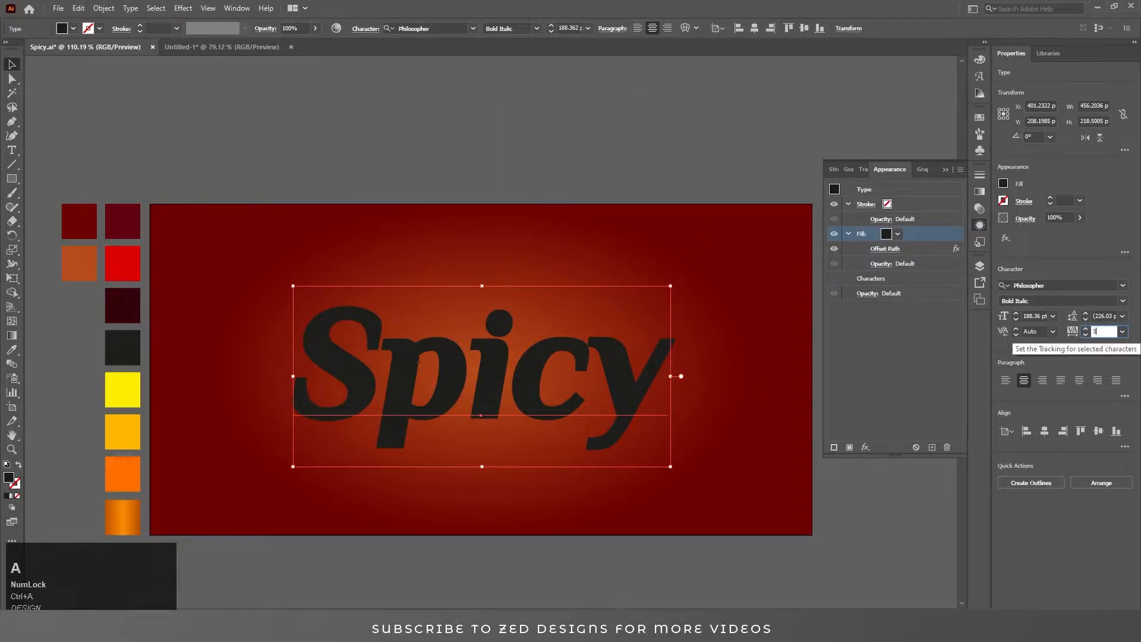
pyautogui.press('Return')
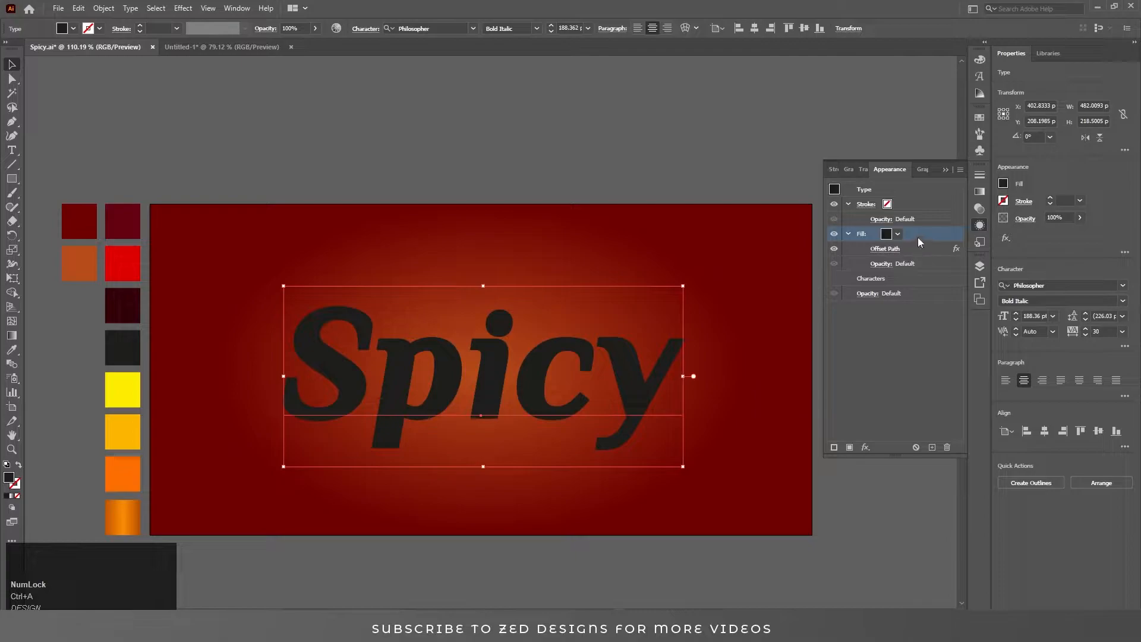
# Apply a linear gradient at -90° to the new fill.
pyautogui.click(917, 237)
pyautogui.click(980, 192)
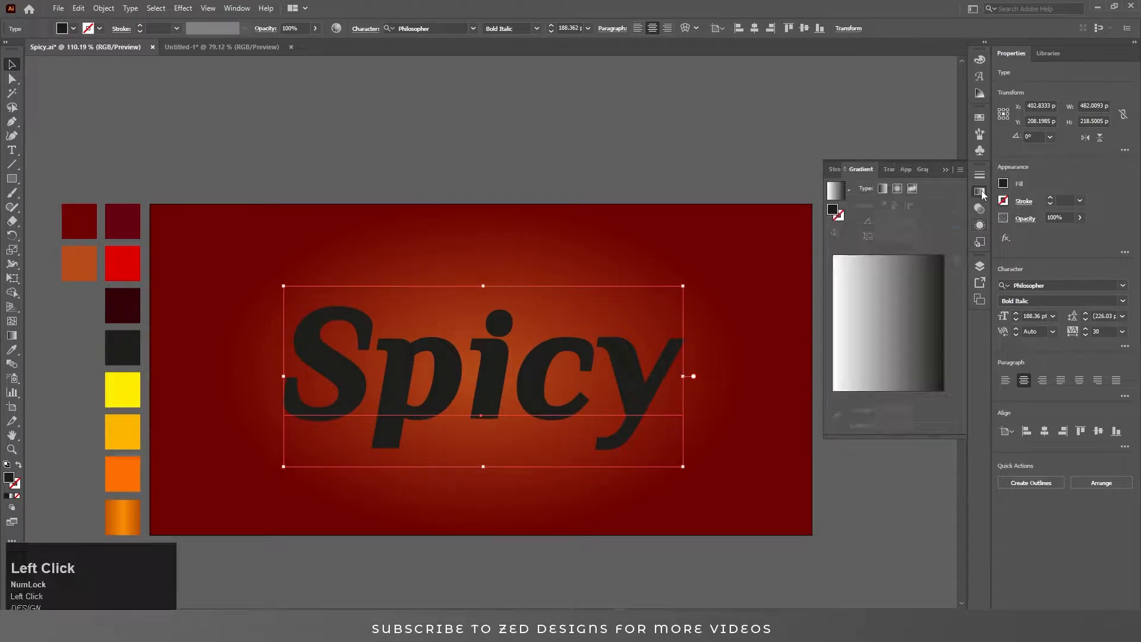
pyautogui.click(883, 187)
pyautogui.click(910, 236)
pyautogui.click(932, 408)
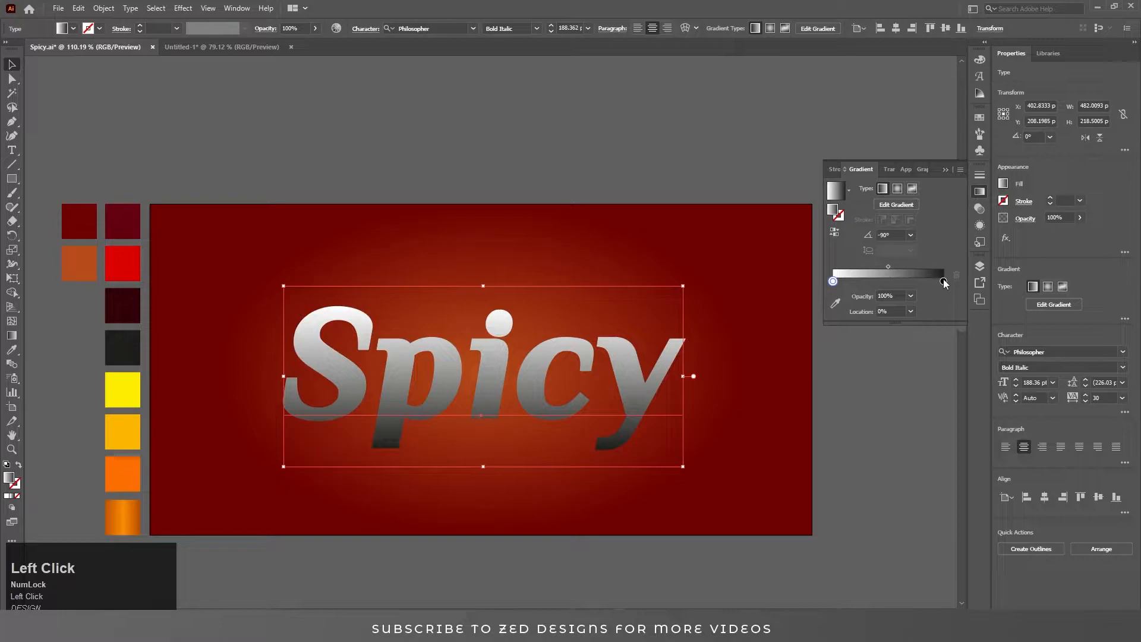
# Set the fill gradient's start stop to the bright red swatch and its end stop to the dark crimson swatch.
pyautogui.click(835, 303)
pyautogui.click(122, 221)
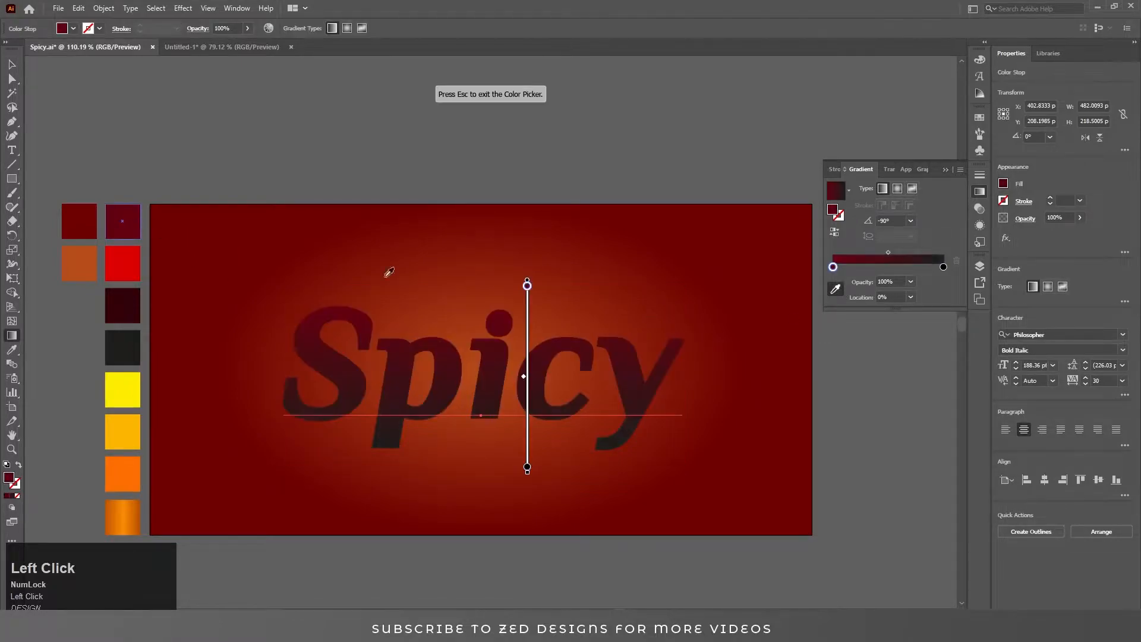
pyautogui.click(942, 267)
pyautogui.click(127, 233)
pyautogui.click(832, 267)
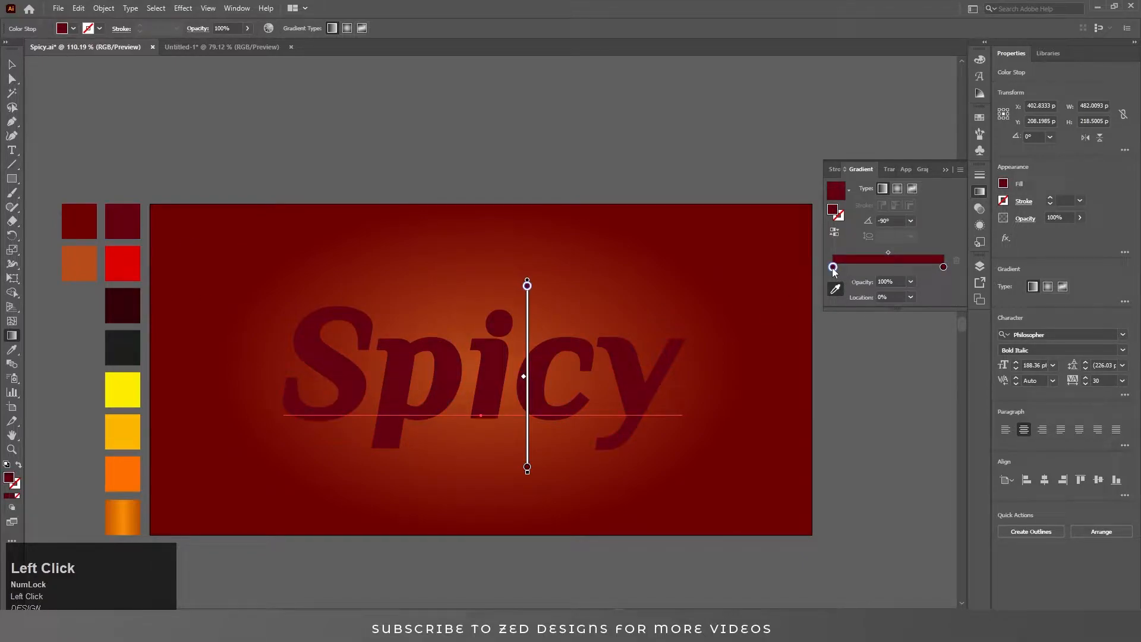
pyautogui.click(124, 263)
pyautogui.press('v')
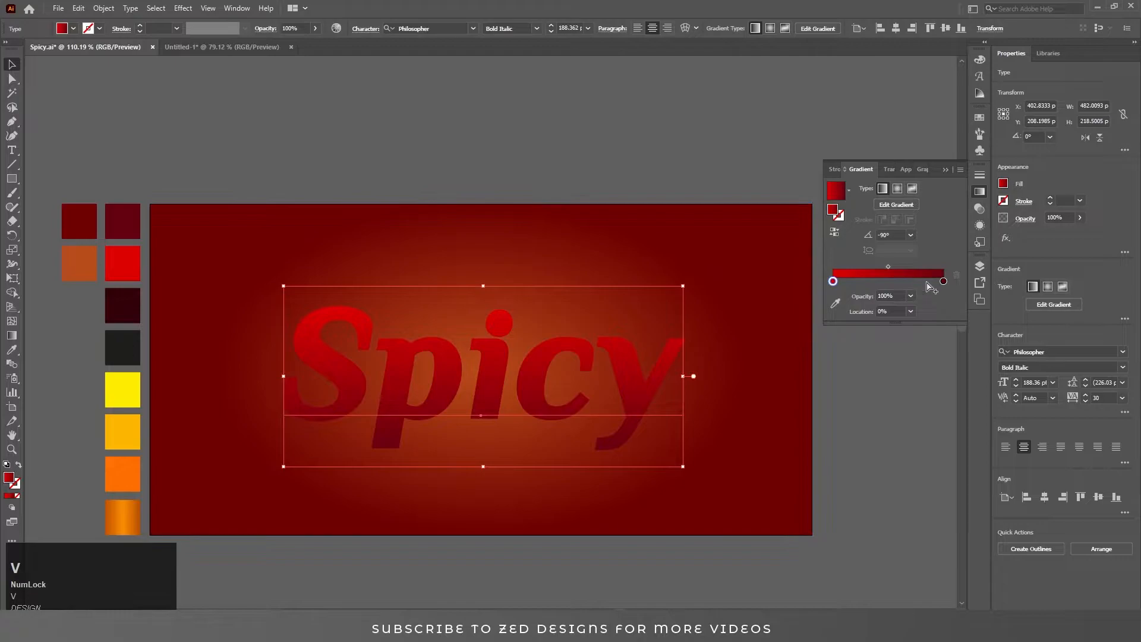
# Fine-tune the colour of the gradient's dark end stop.
pyautogui.doubleClick(942, 281)
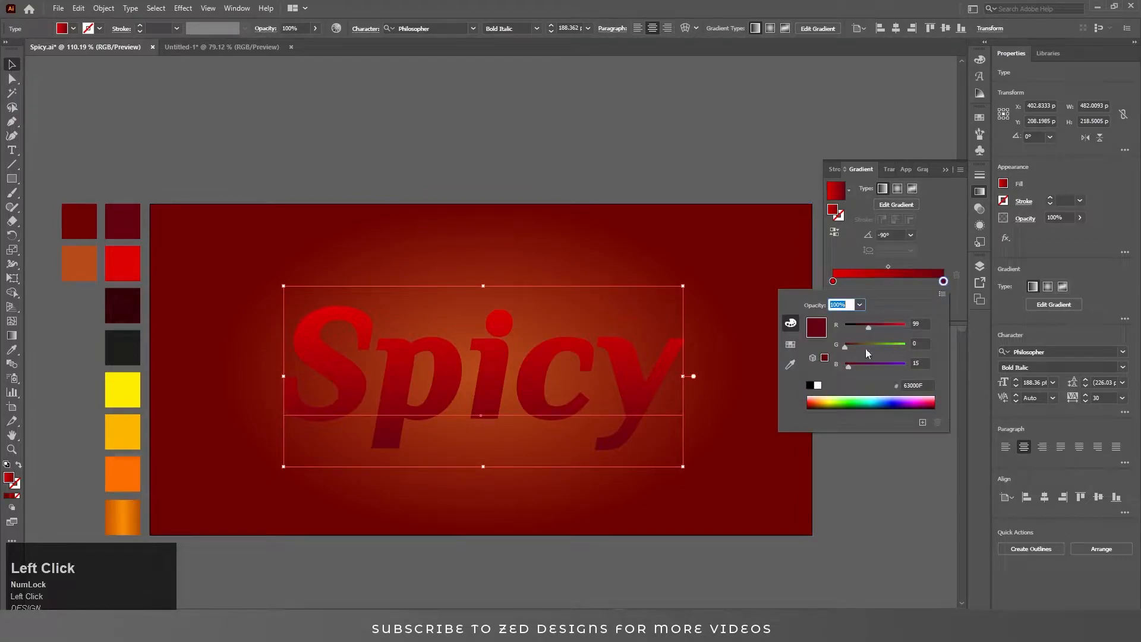
pyautogui.moveTo(866, 328); pyautogui.dragTo(864, 328)
pyautogui.click(930, 252)
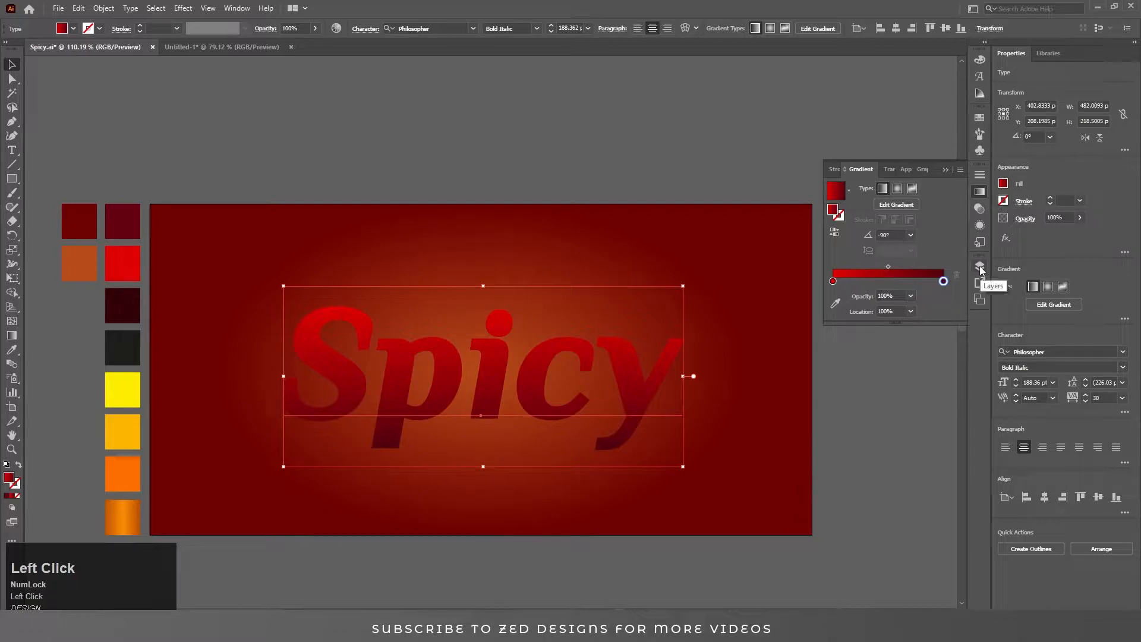
# Duplicate the text fill and delete the Offset Path effect from the new top fill.
pyautogui.click(979, 267)
pyautogui.click(979, 224)
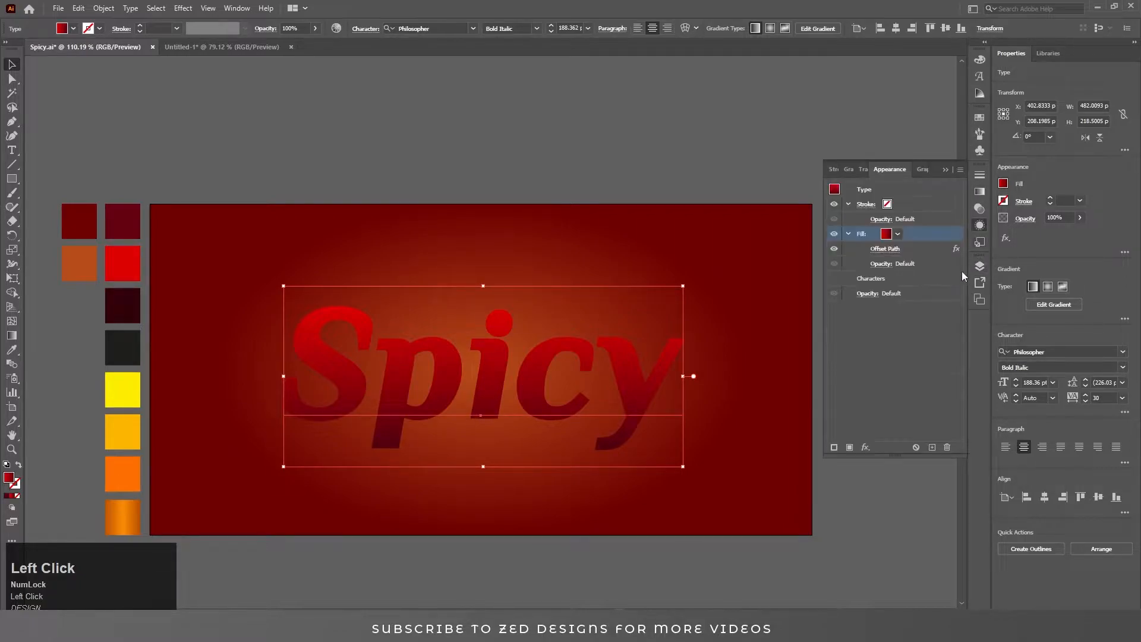
pyautogui.click(932, 446)
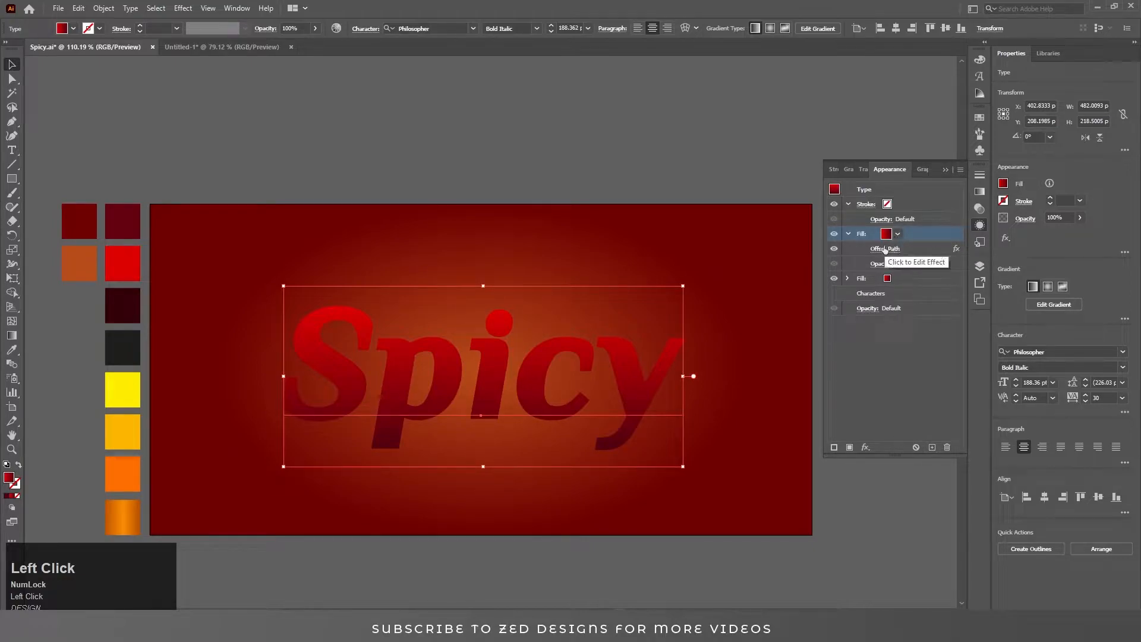
pyautogui.click(913, 249)
pyautogui.click(947, 448)
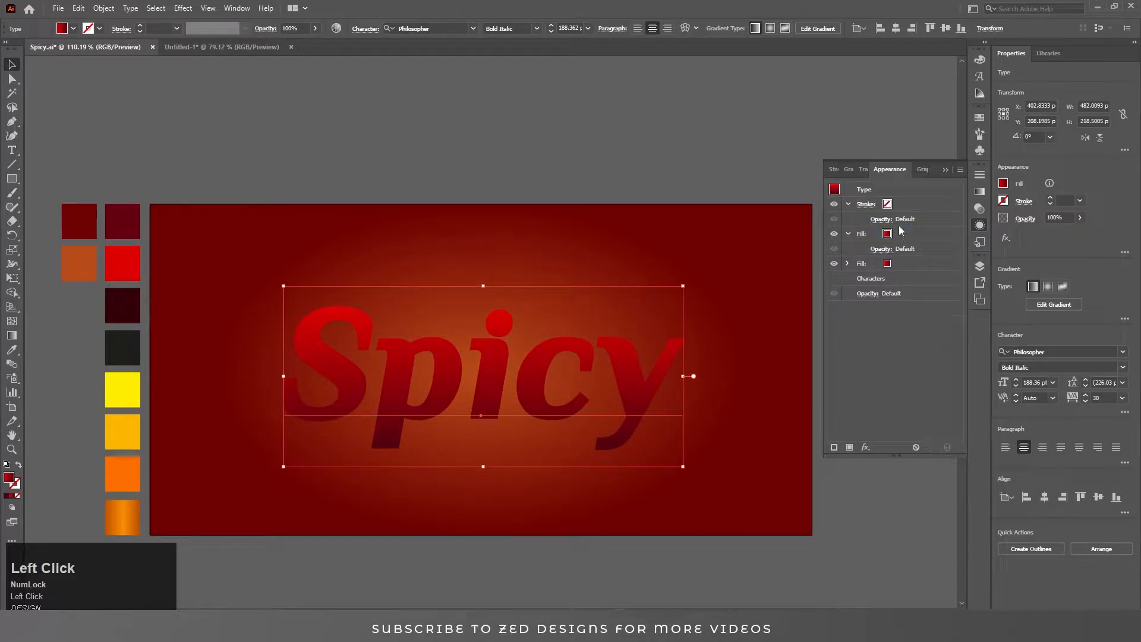
# Give the new top fill the Fading Sky gradient preset and make both of its stops white.
pyautogui.click(905, 238)
pyautogui.click(980, 193)
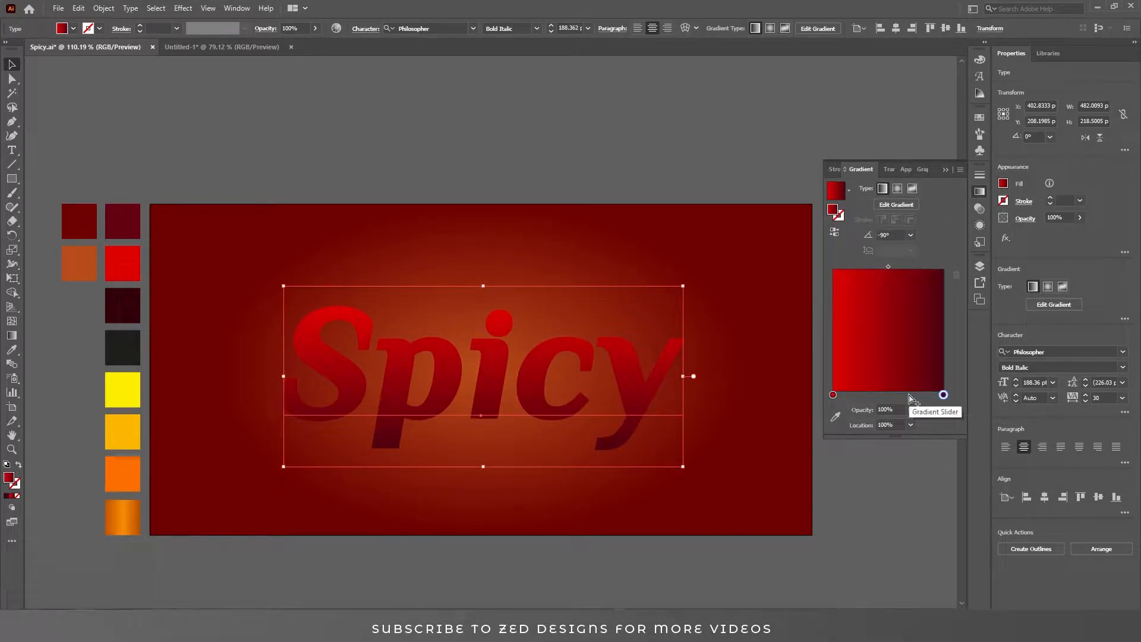
pyautogui.click(848, 194)
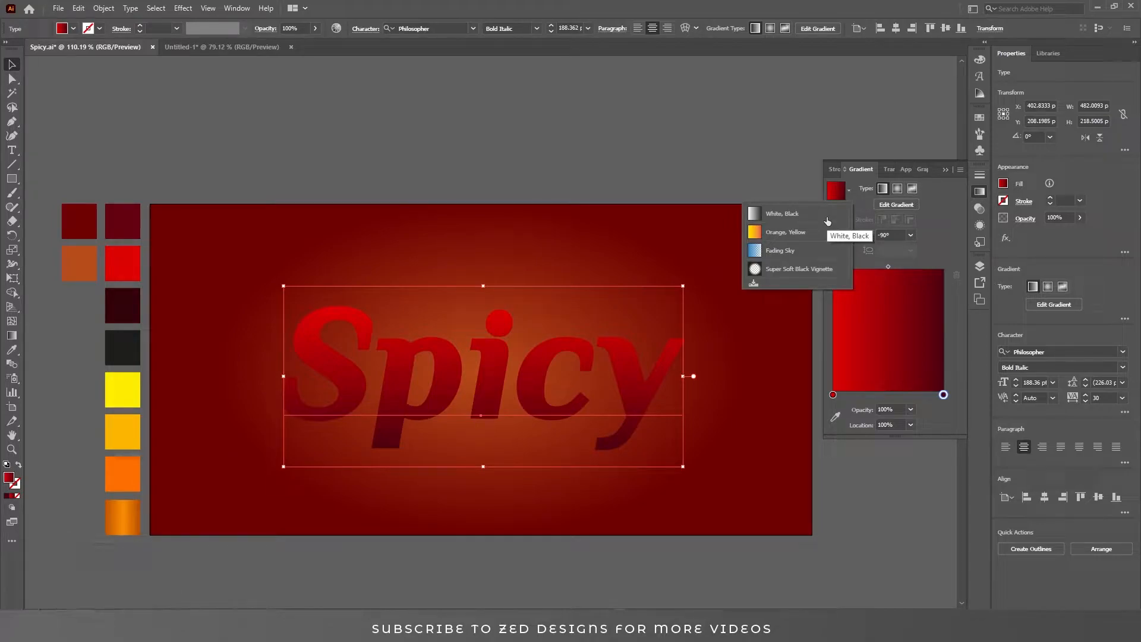
pyautogui.click(819, 259)
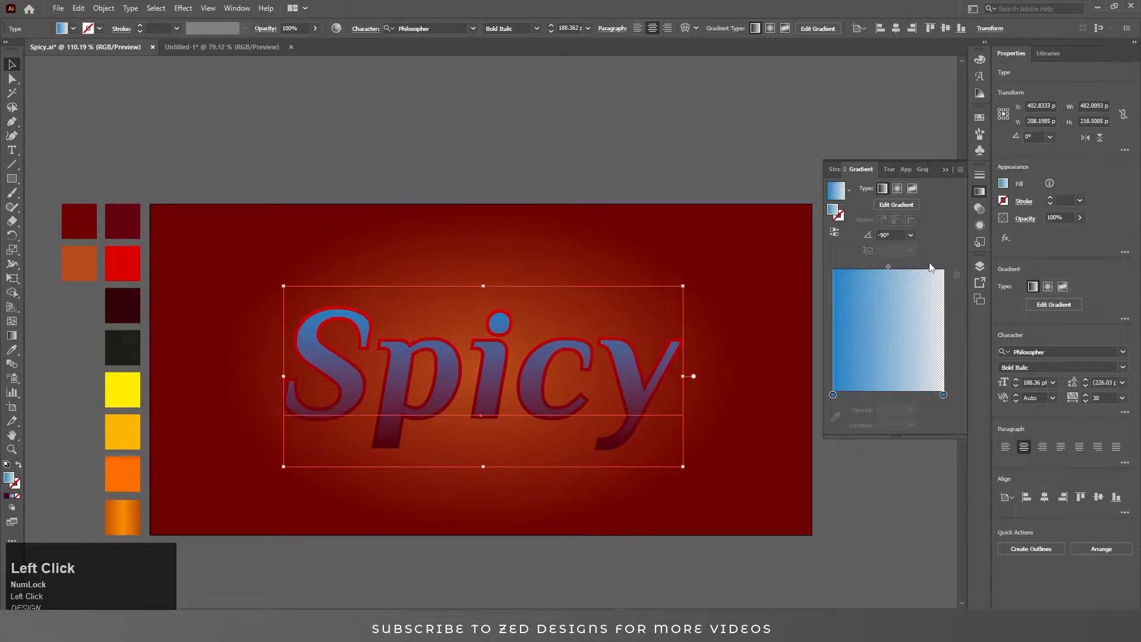
pyautogui.click(944, 396)
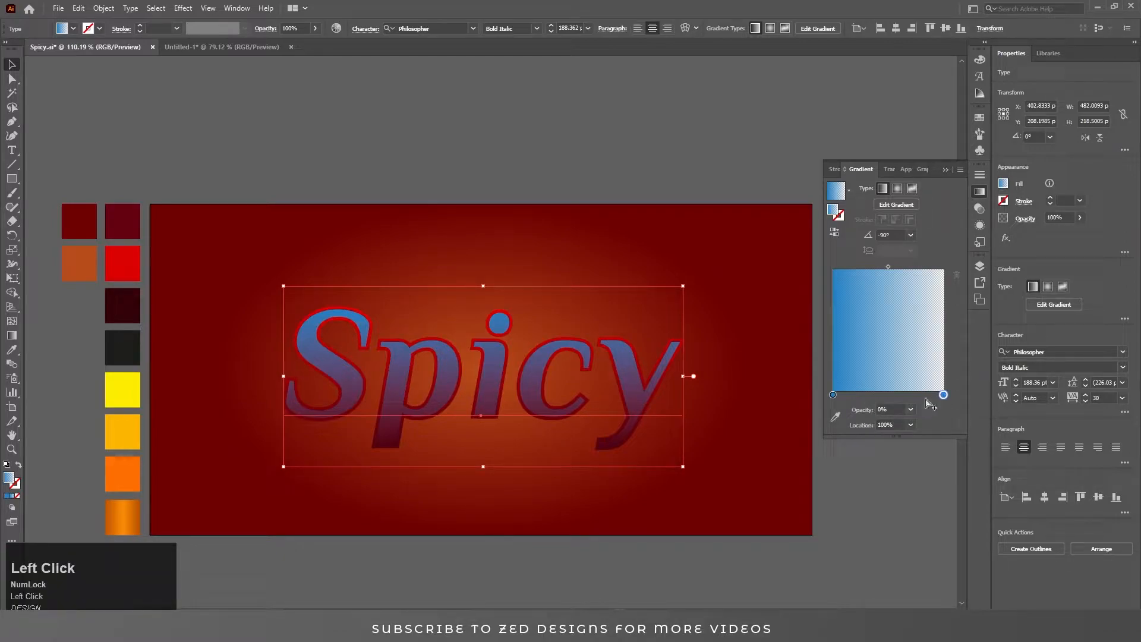
pyautogui.doubleClick(943, 395)
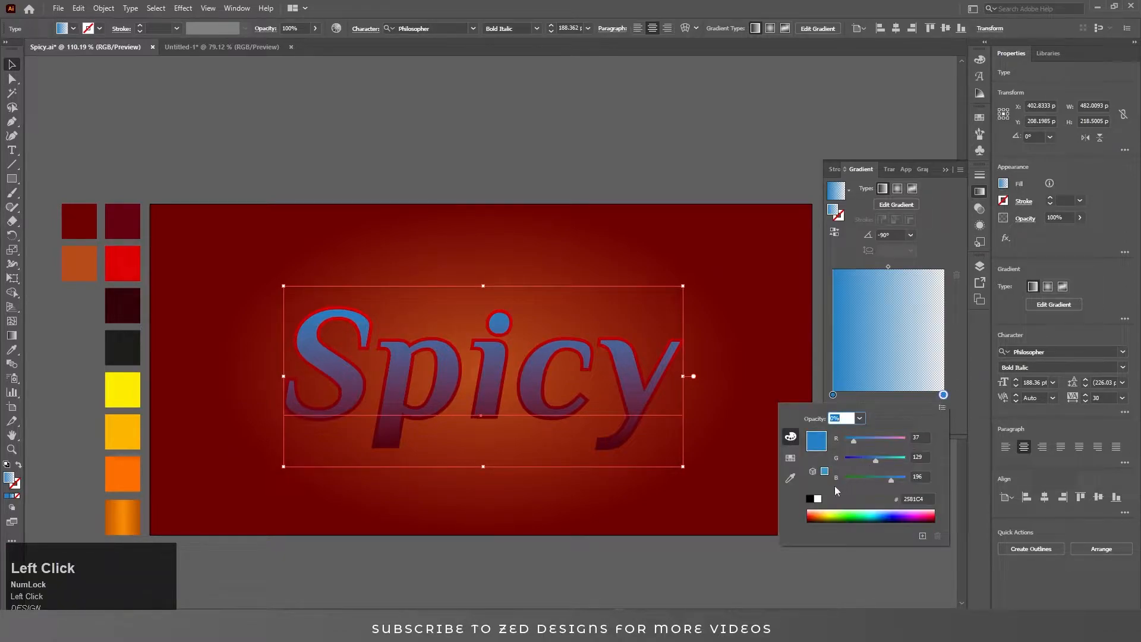
pyautogui.click(818, 499)
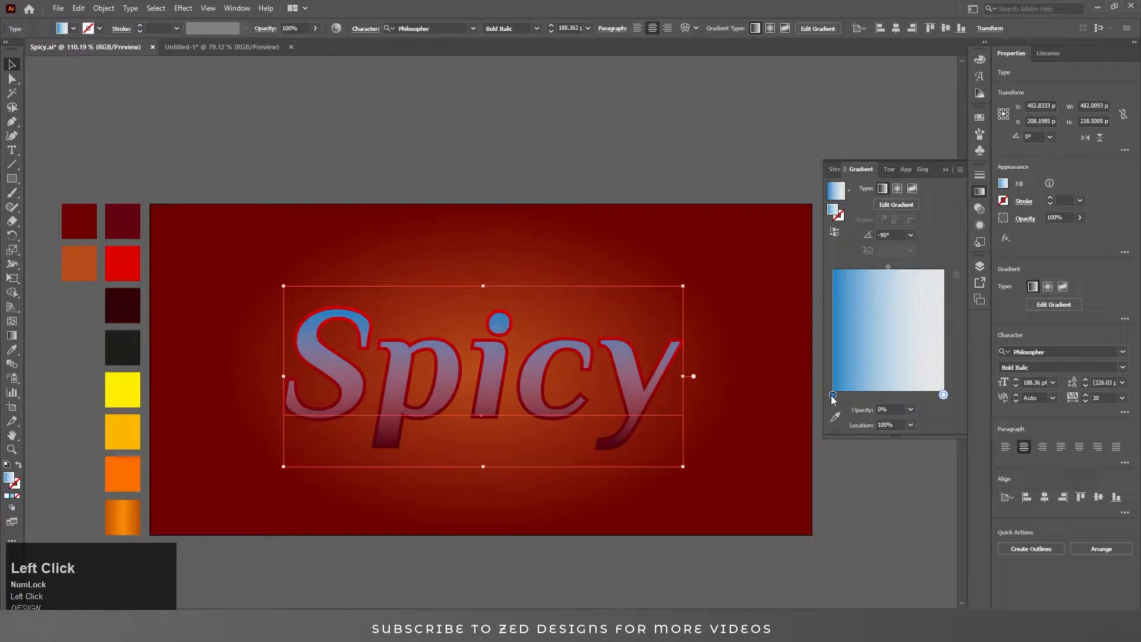
pyautogui.doubleClick(833, 395)
pyautogui.click(818, 498)
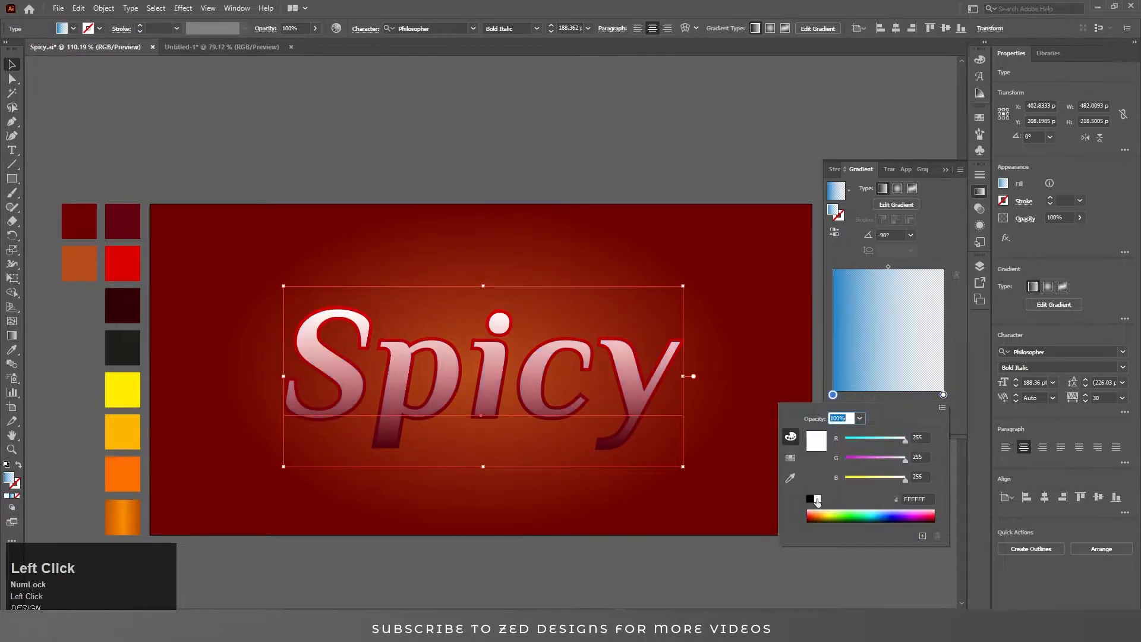
pyautogui.click(950, 340)
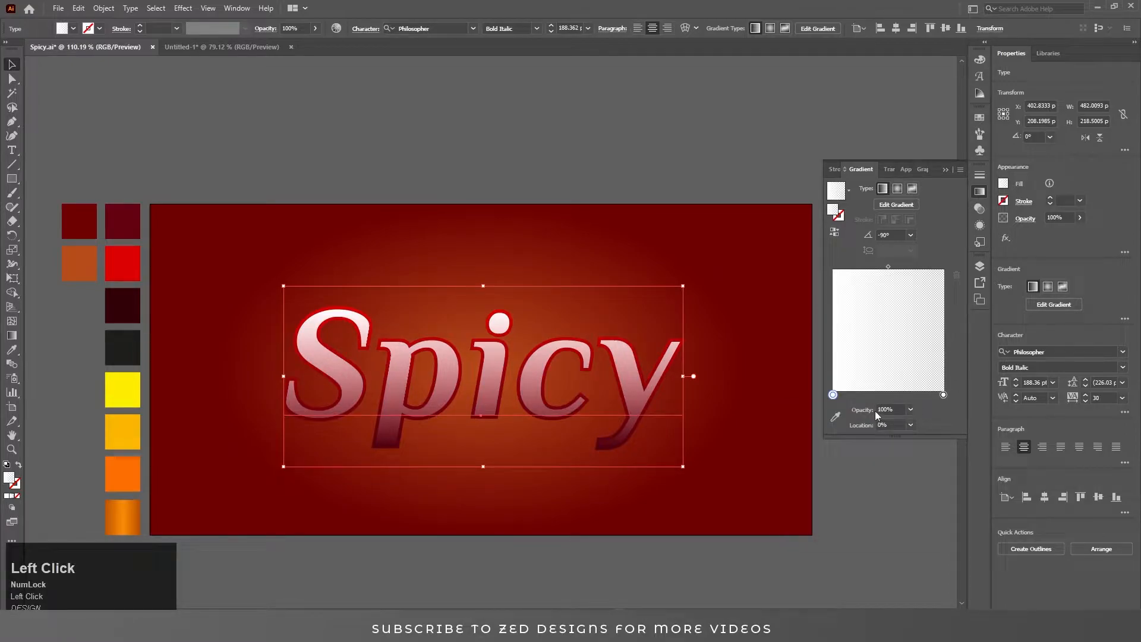
# Move the transparent end stop to about 74% and set the white start stop's location to 42%.
pyautogui.moveTo(943, 395); pyautogui.dragTo(914, 394)
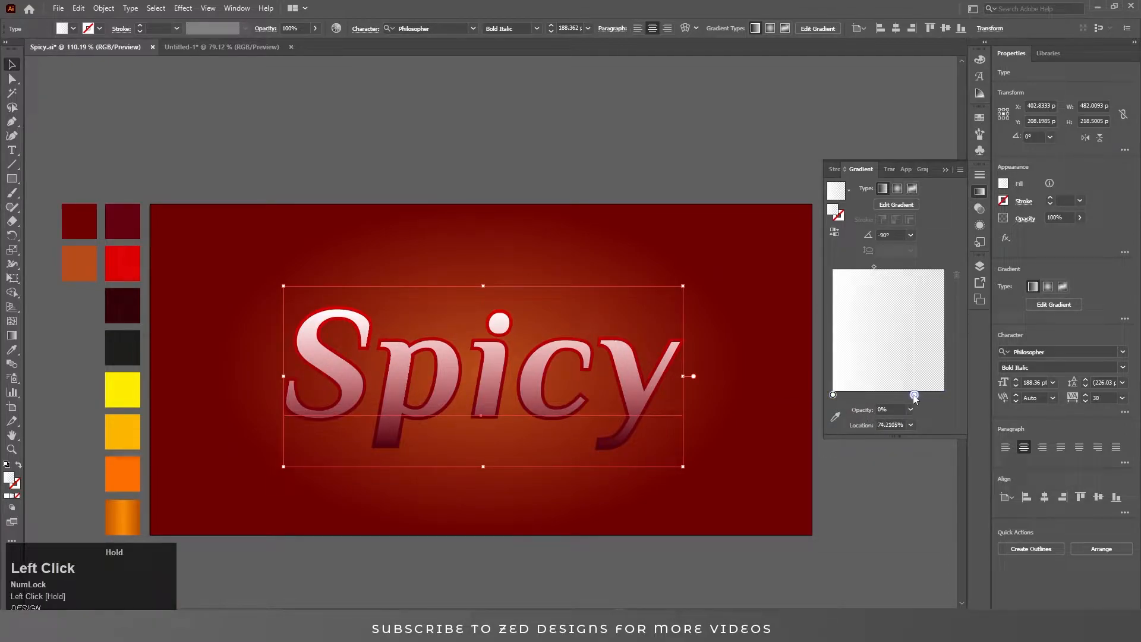
pyautogui.moveTo(832, 395); pyautogui.dragTo(872, 395)
pyautogui.click(889, 423)
pyautogui.hotkey('ctrl', 'a')
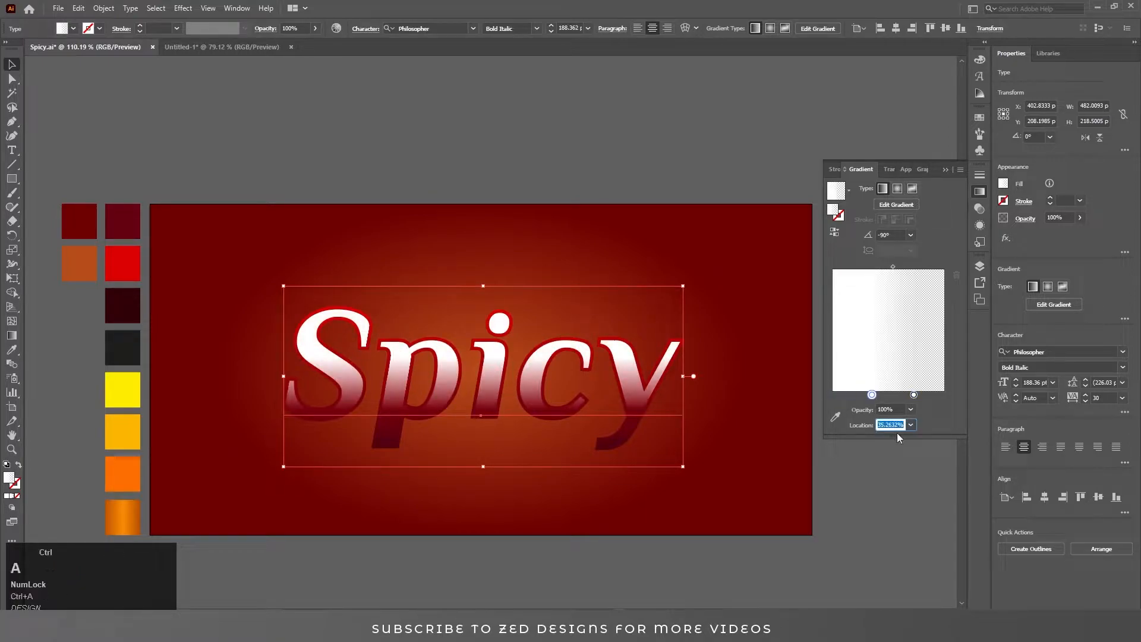
pyautogui.write('42')
pyautogui.press('Return')
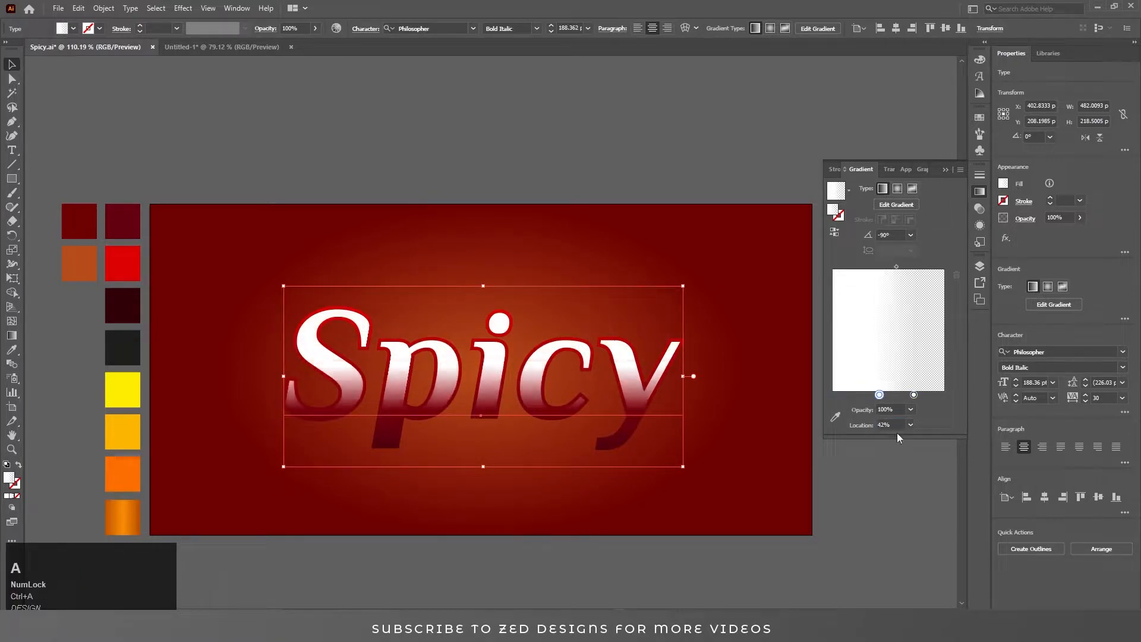
# Add a transparent stop at 42.1% beside the white stop at 42.2% for a hard edge, and set the angle to 90°.
pyautogui.click(931, 395)
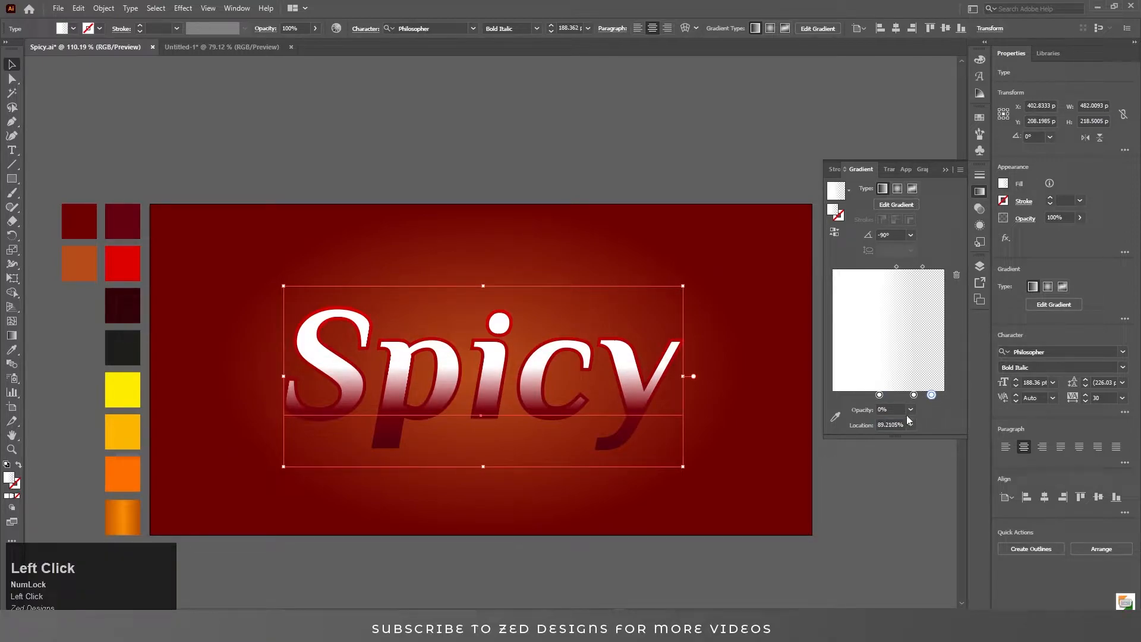
pyautogui.click(879, 395)
pyautogui.click(890, 424)
pyautogui.hotkey('ctrl', 'a')
pyautogui.write('42.2')
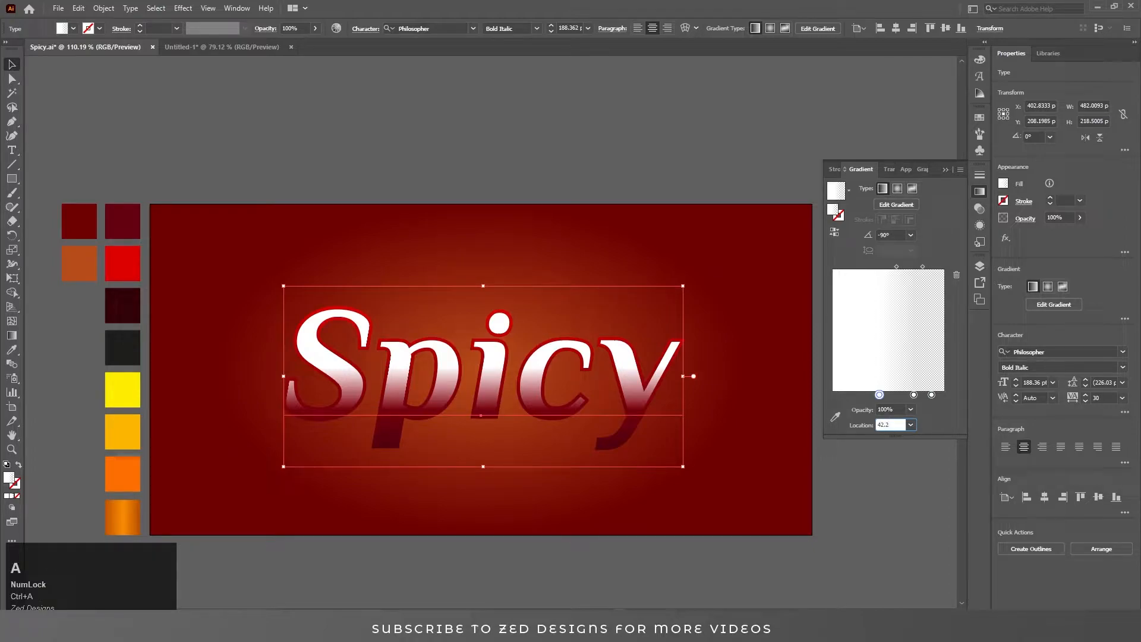
pyautogui.click(931, 395)
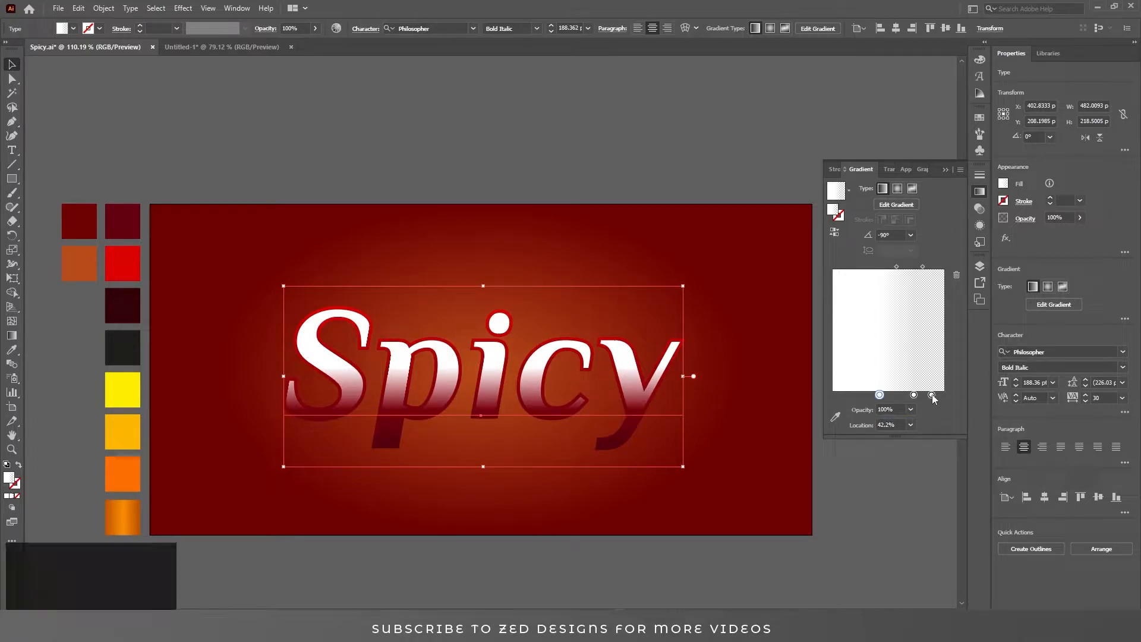
pyautogui.hotkey('ctrl', 'a')
pyautogui.write('42.1')
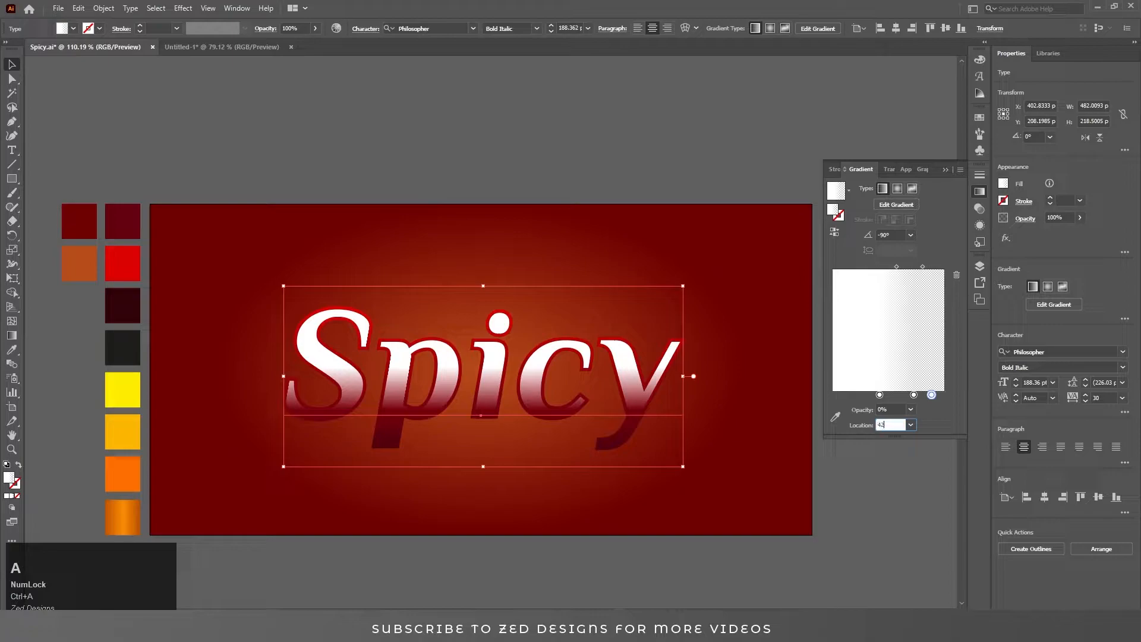
pyautogui.press('Return')
pyautogui.click(910, 235)
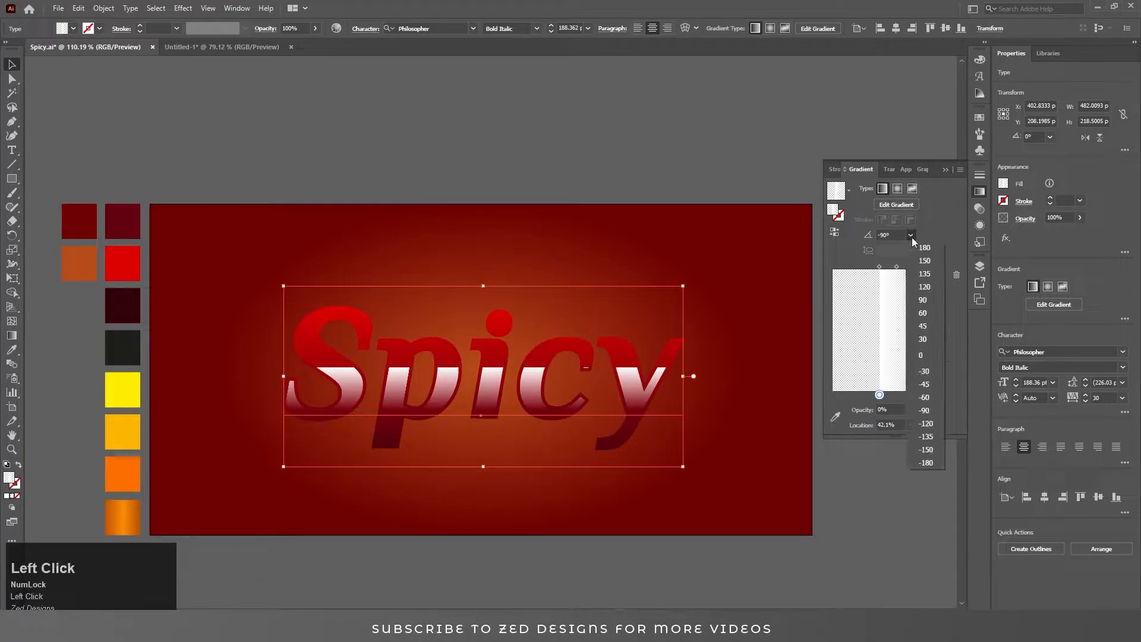
pyautogui.click(931, 302)
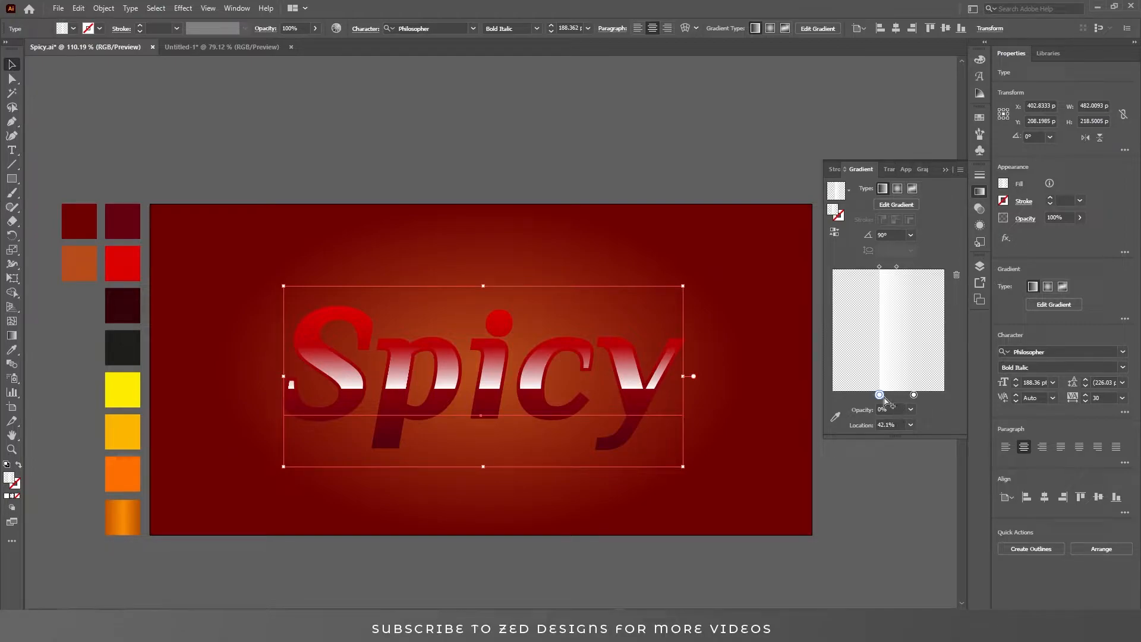
# Add a new stop at the gradient's start with 40% opacity and set the middle stop's location to 42.1%.
pyautogui.moveTo(880, 397); pyautogui.dragTo(894, 396)
pyautogui.click(880, 395)
pyautogui.click(888, 408)
pyautogui.hotkey('ctrl', 'a')
pyautogui.write('30')
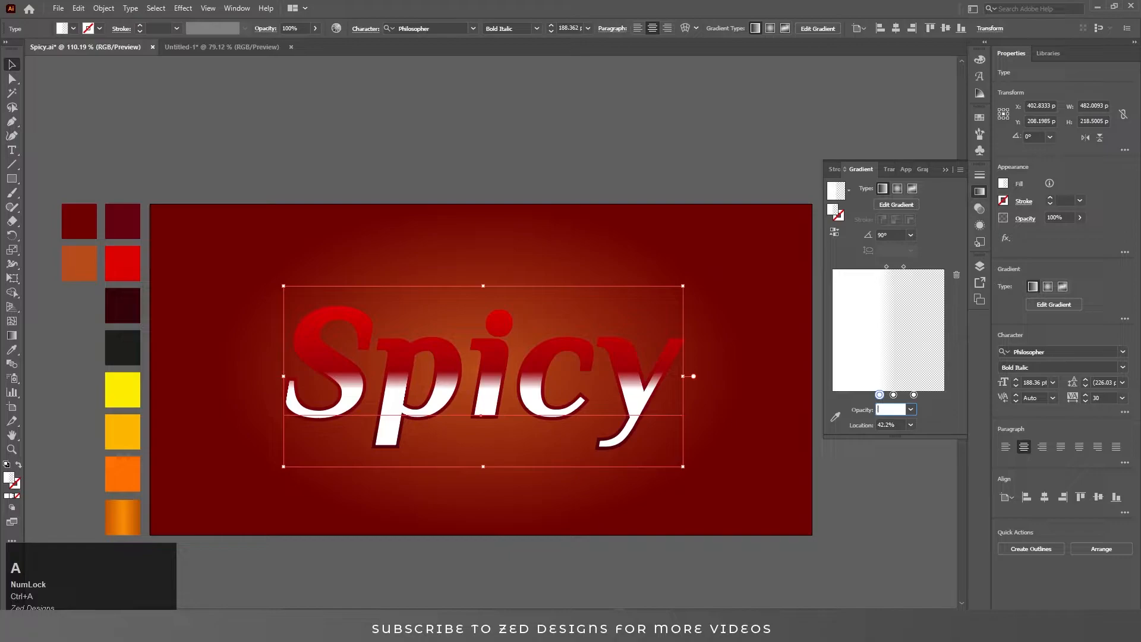
pyautogui.write('40')
pyautogui.press('Return')
pyautogui.click(893, 394)
pyautogui.click(889, 424)
pyautogui.hotkey('ctrl', 'a')
pyautogui.write('42.')
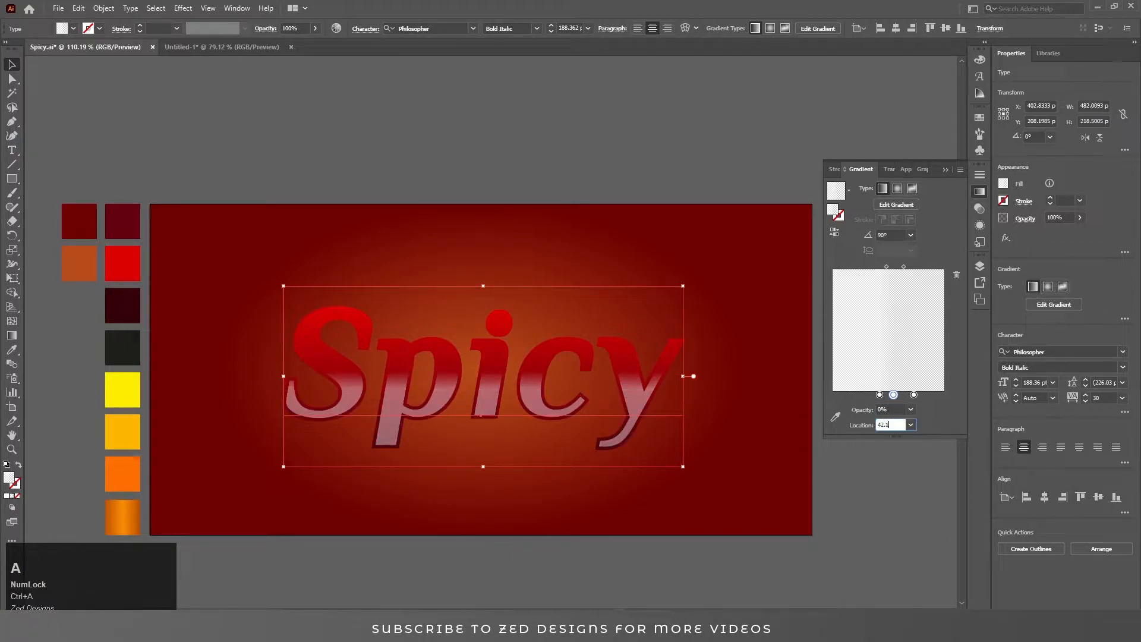
pyautogui.write('1')
pyautogui.press('Return')
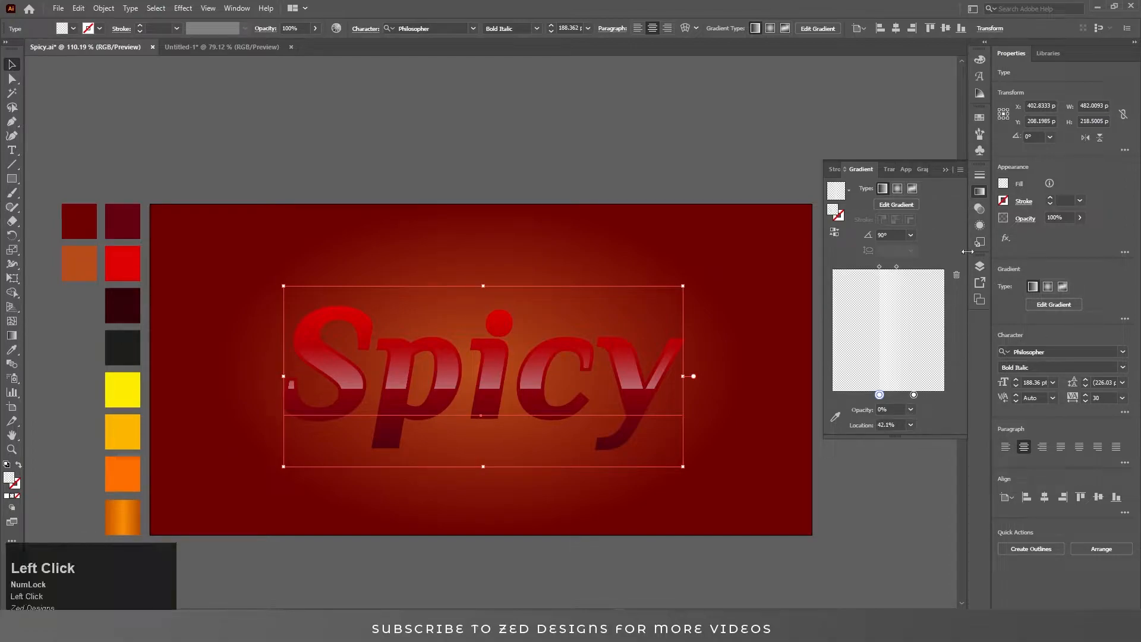
# Apply an Offset Path effect of -2 px to the top highlight fill.
pyautogui.click(979, 226)
pyautogui.click(865, 447)
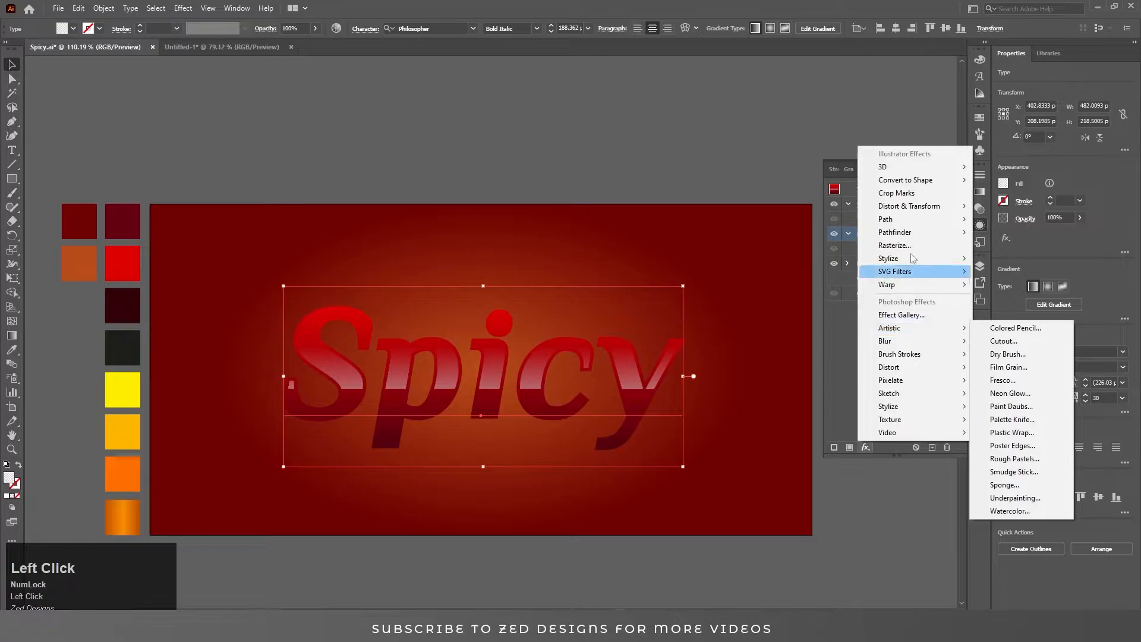
pyautogui.click(1006, 218)
pyautogui.write('-2')
pyautogui.press('Tab')
pyautogui.click(598, 200)
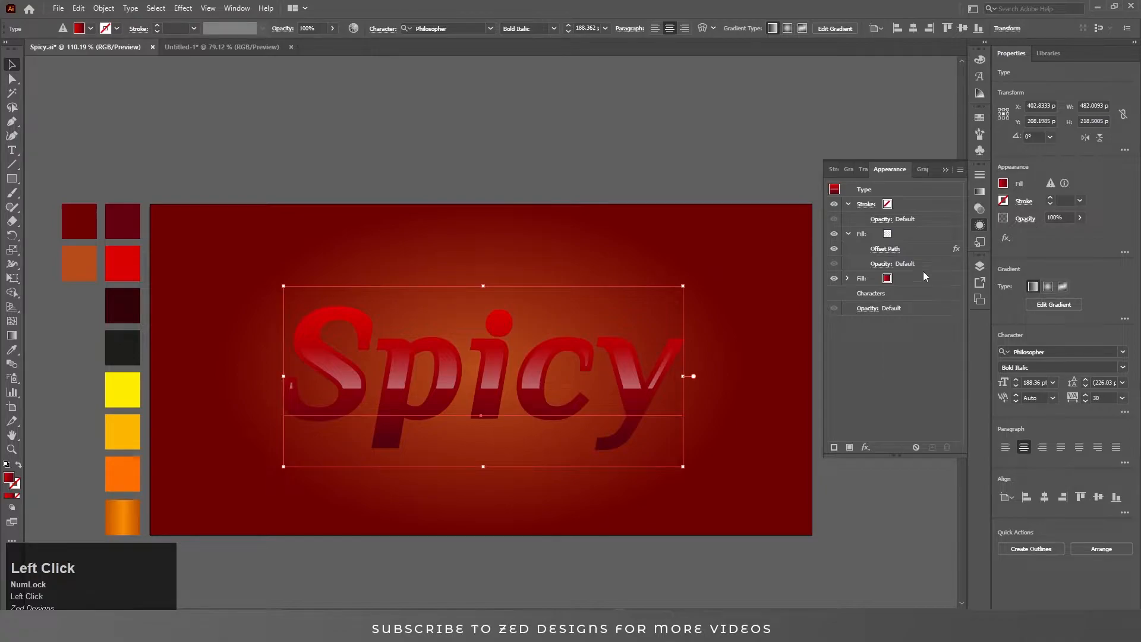
# Duplicate the red fill and colour the bottom copy with the darkest maroon swatch.
pyautogui.click(848, 234)
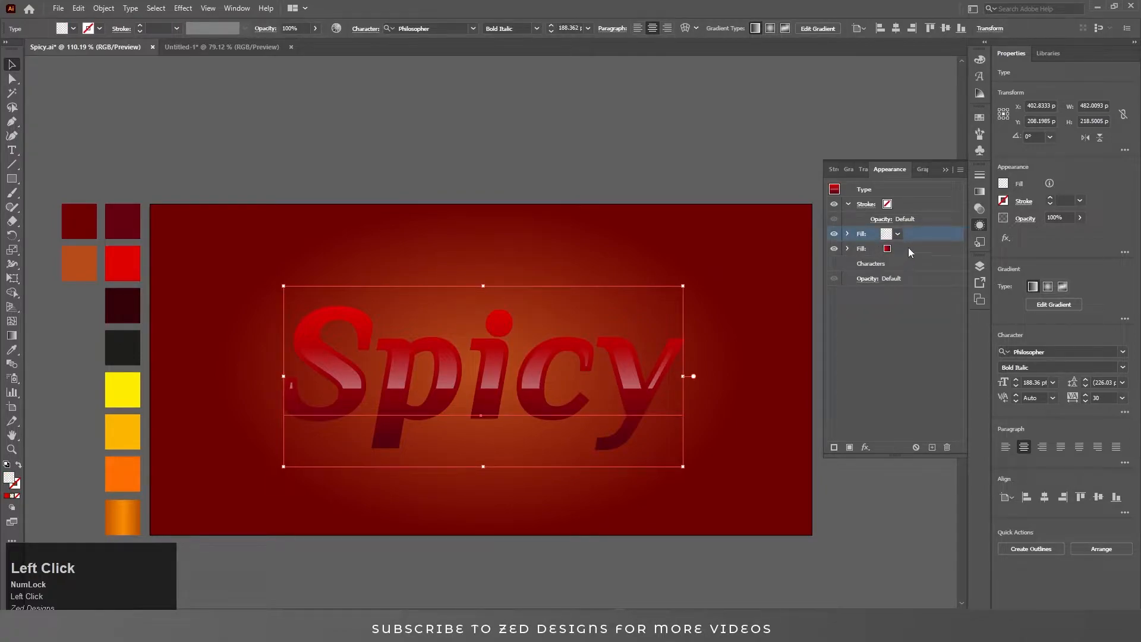
pyautogui.click(907, 248)
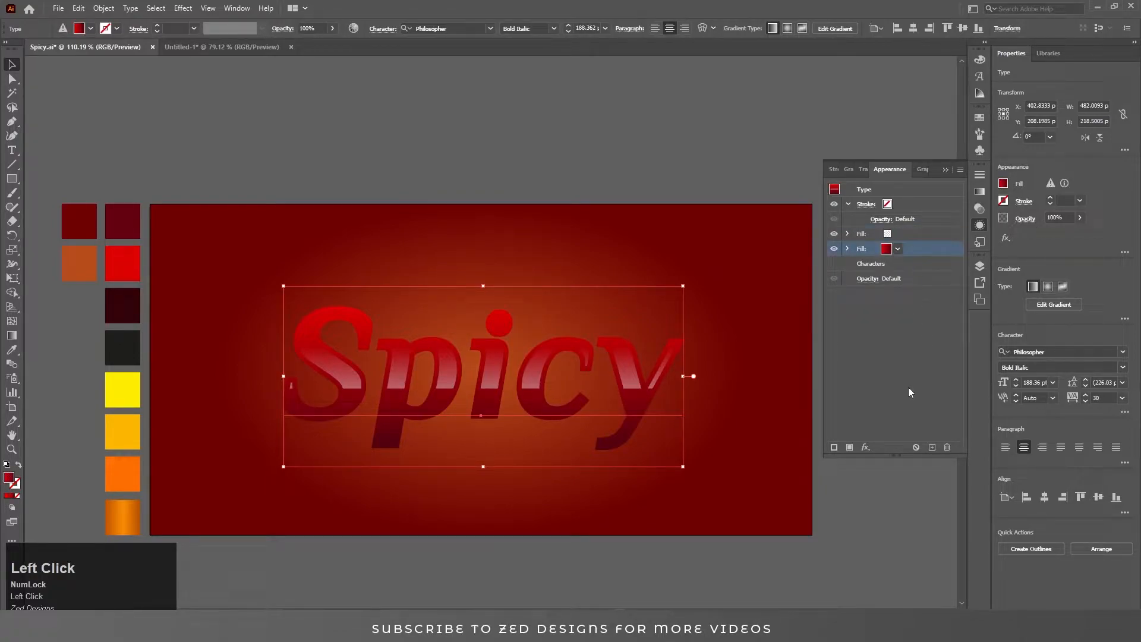
pyautogui.click(931, 447)
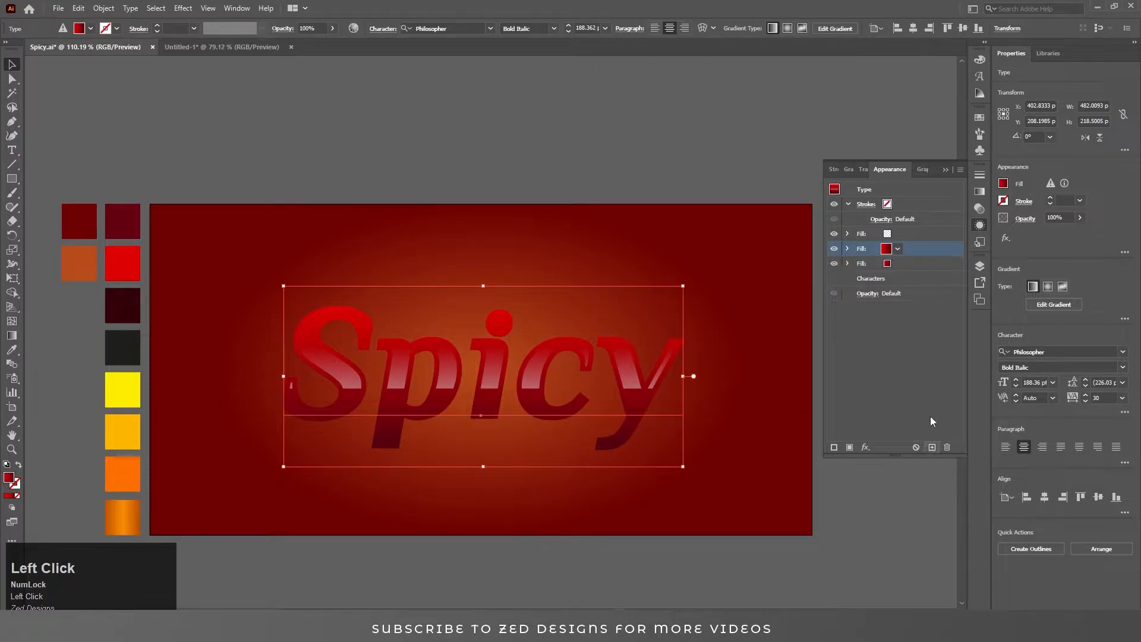
pyautogui.click(899, 268)
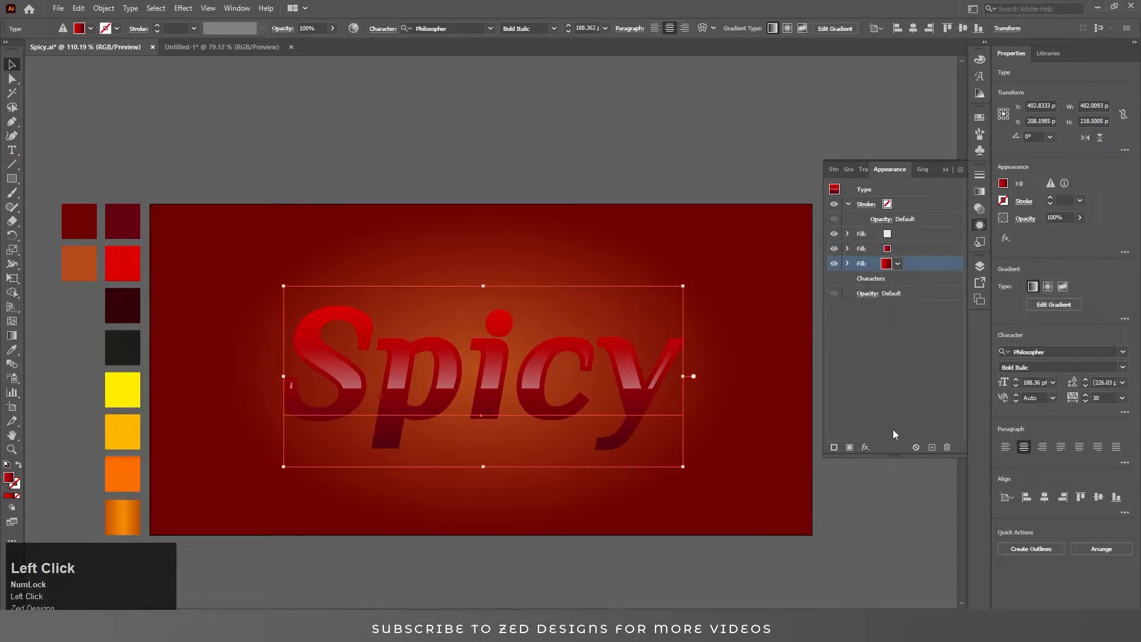
pyautogui.press('i')
pyautogui.click(122, 305)
pyautogui.press('v')
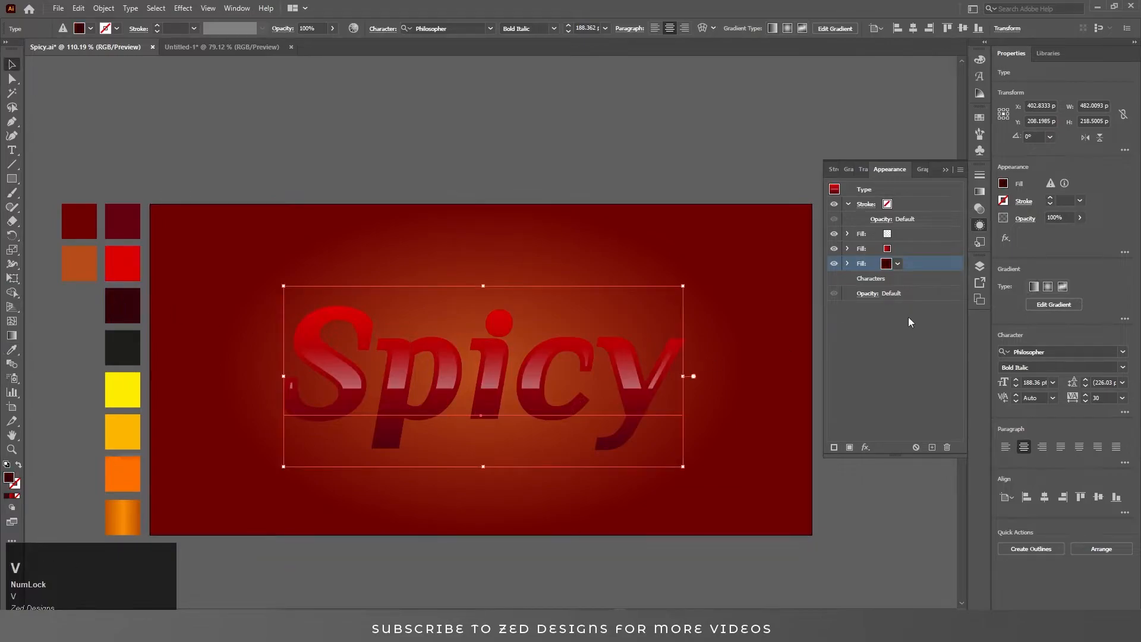
# Apply a Transform effect to the maroon fill moving it 0.1 px horizontally and 0.3 px vertically with 23 copies.
pyautogui.click(865, 447)
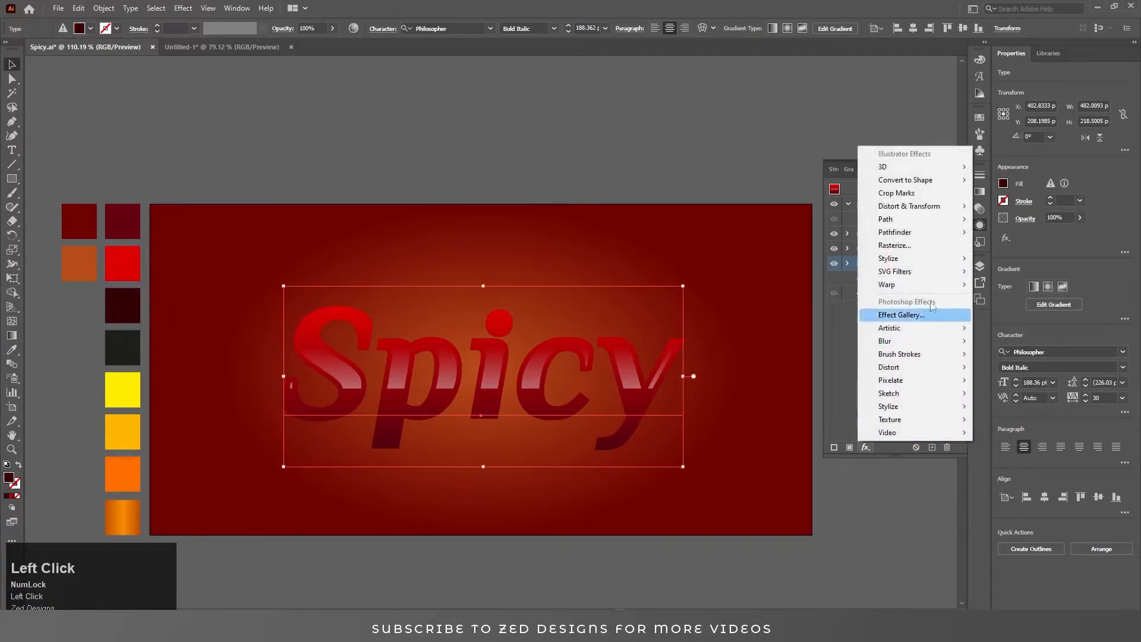
pyautogui.moveTo(950, 219)
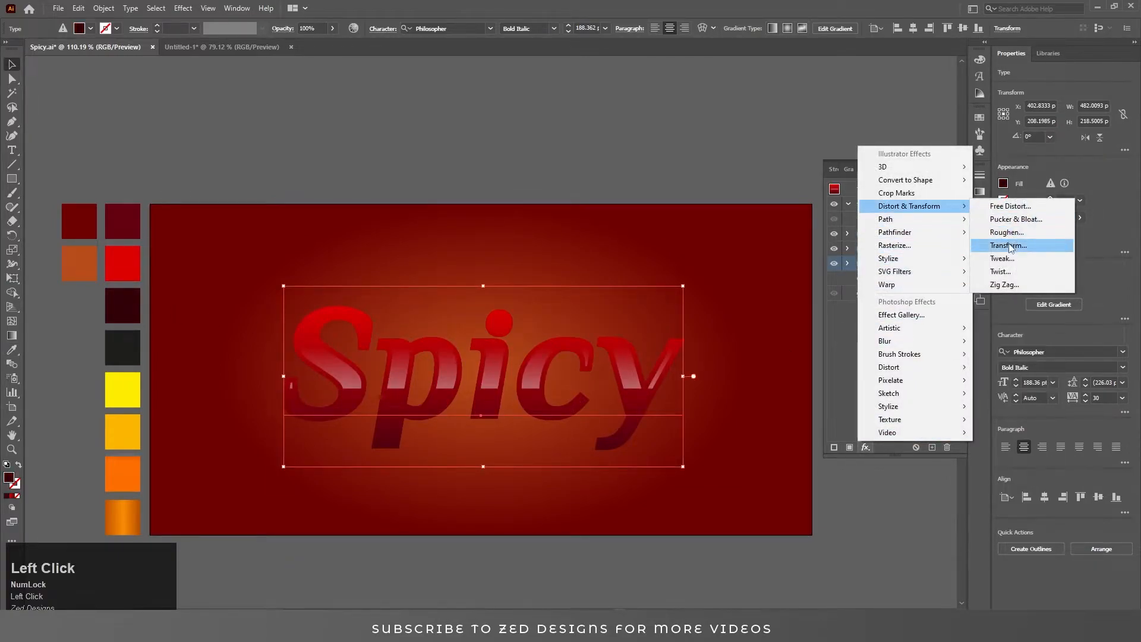
pyautogui.click(1010, 245)
pyautogui.click(1012, 278)
pyautogui.write('.1')
pyautogui.press('Tab')
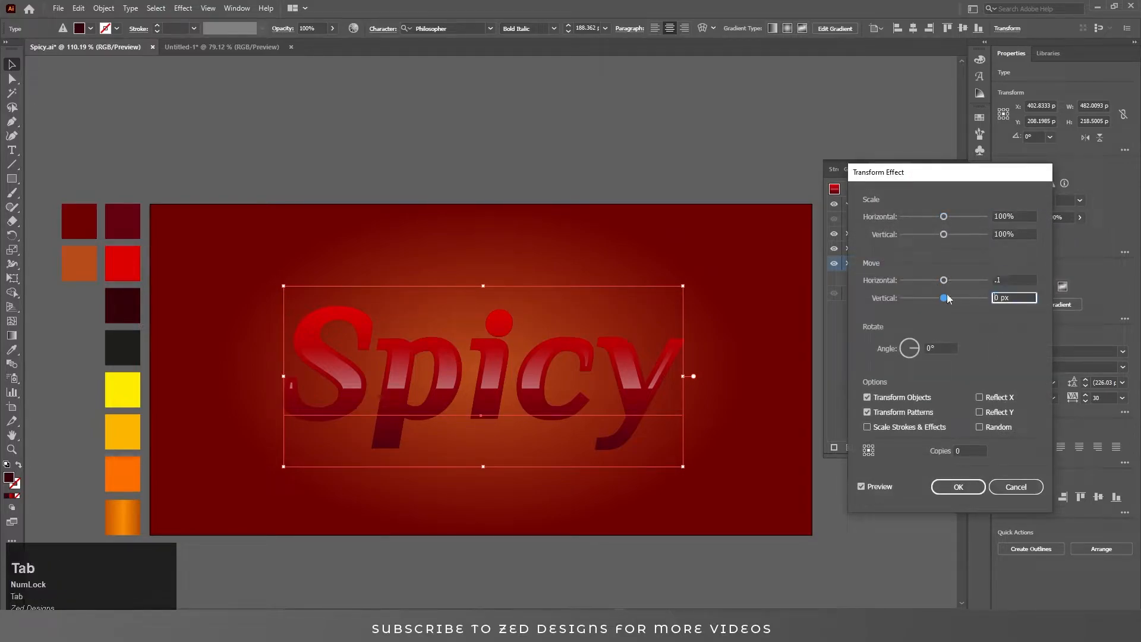
pyautogui.write('.3')
pyautogui.press('Tab')
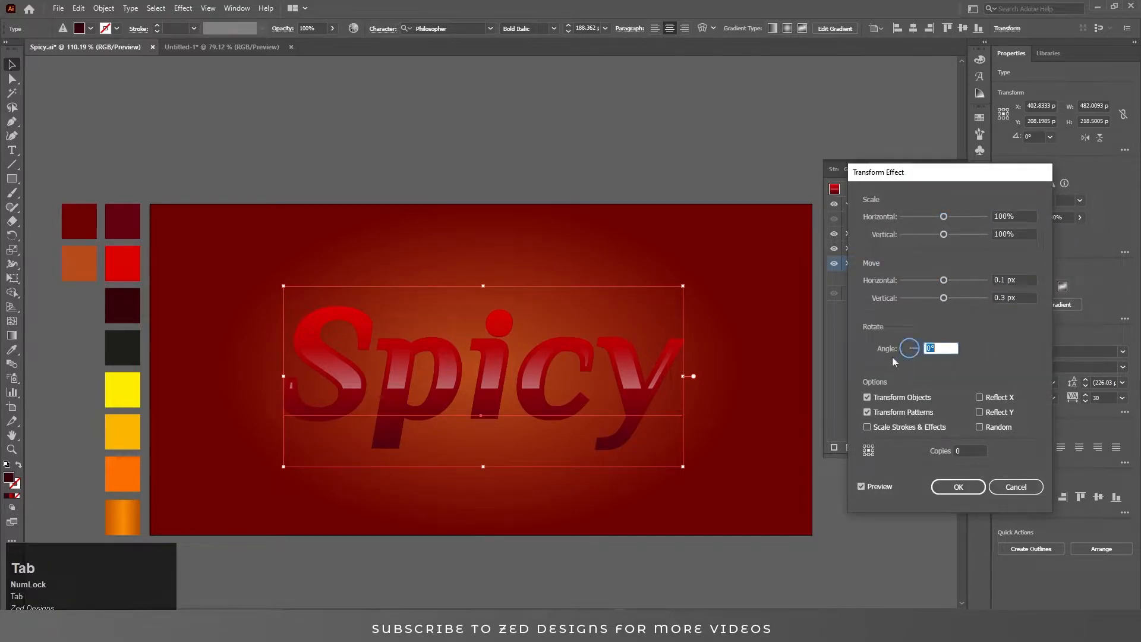
pyautogui.click(972, 450)
pyautogui.write('30')
pyautogui.hotkey('shift', 'Tab')
pyautogui.hotkey('shift', 'Tab')
pyautogui.press('Tab')
pyautogui.write('0')
pyautogui.hotkey('shift', 'Tab')
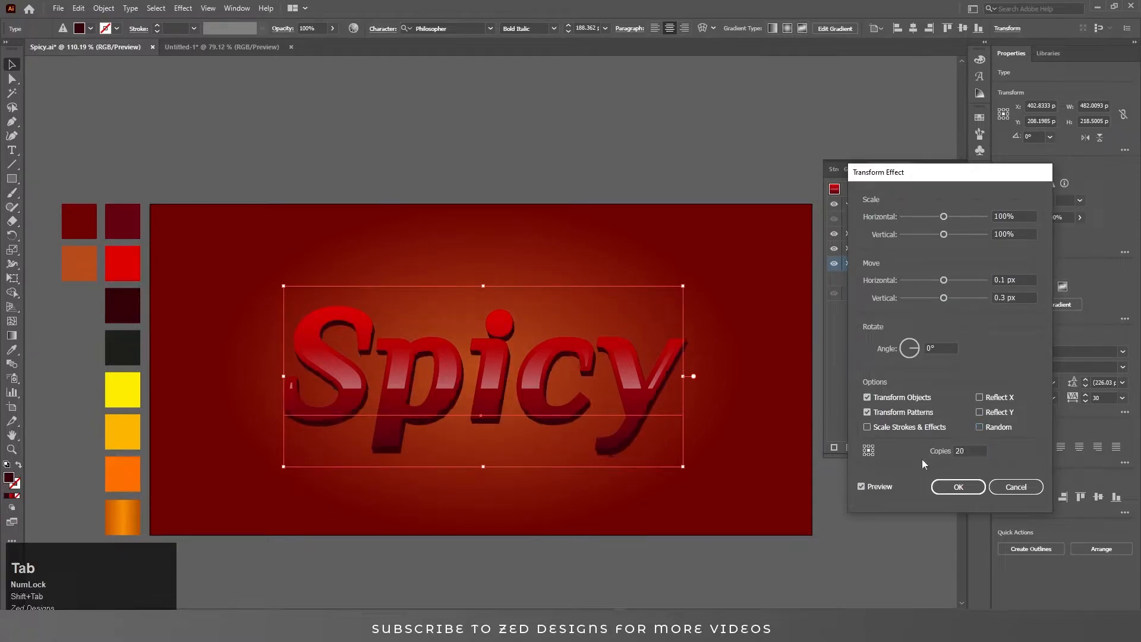
pyautogui.click(932, 459)
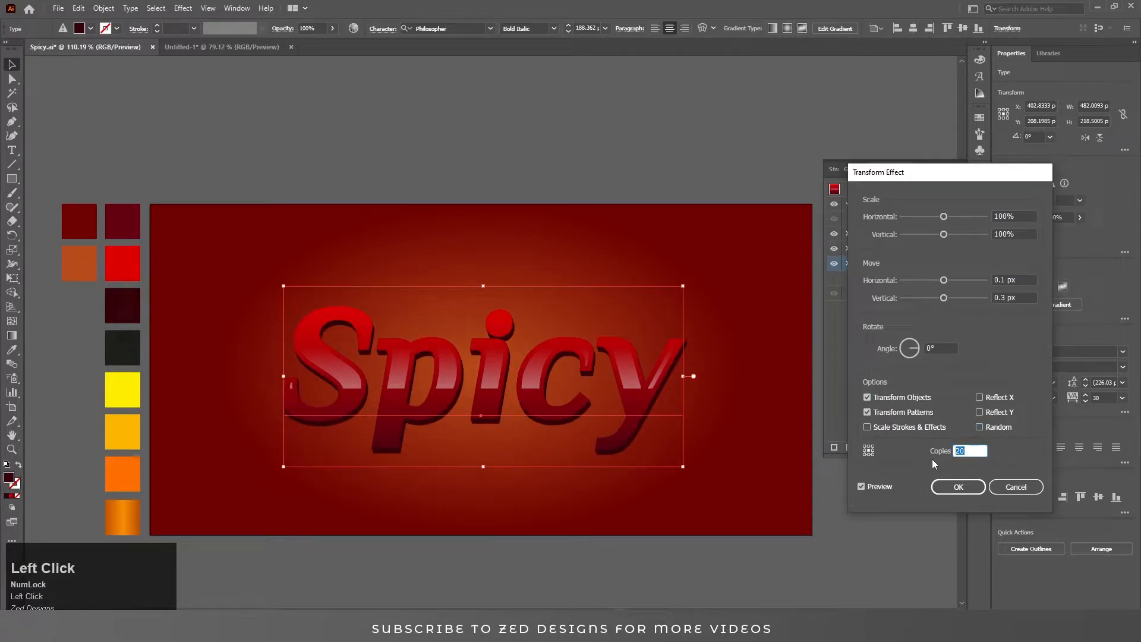
pyautogui.write('23')
pyautogui.press('Tab')
pyautogui.click(953, 486)
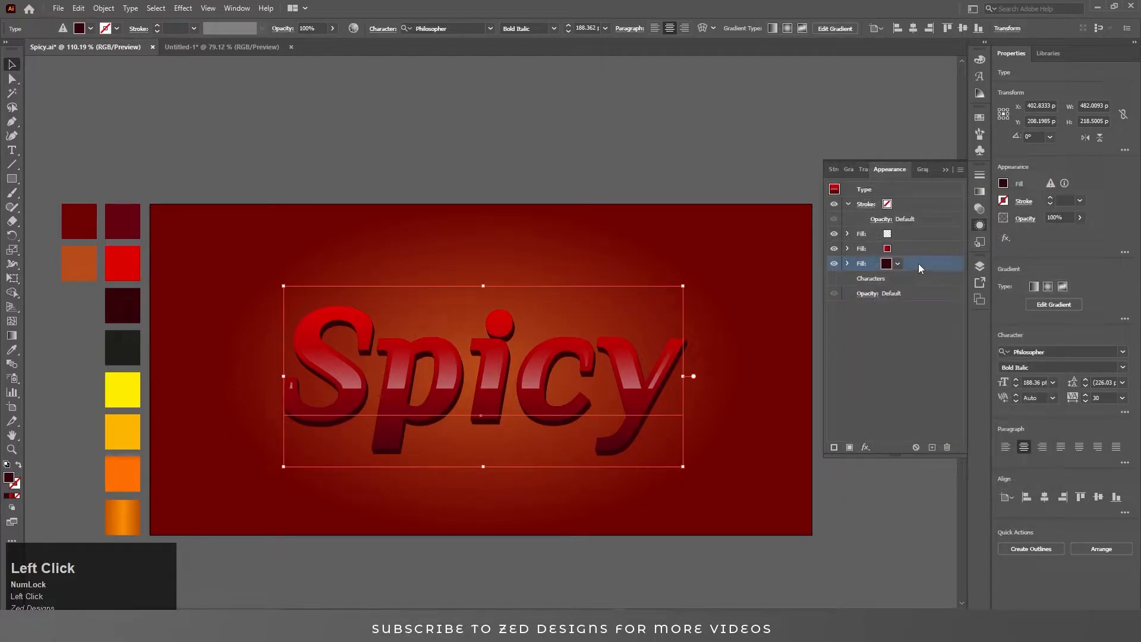
# Duplicate the maroon fill and colour the bottom copy with the yellow swatch.
pyautogui.click(930, 446)
pyautogui.click(910, 278)
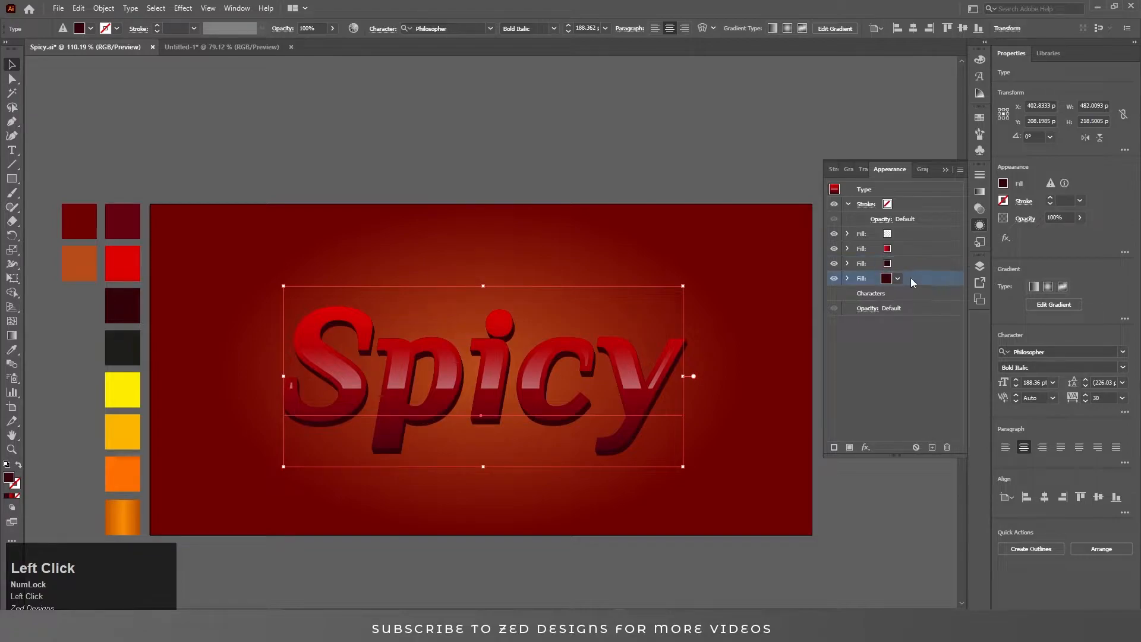
pyautogui.click(848, 278)
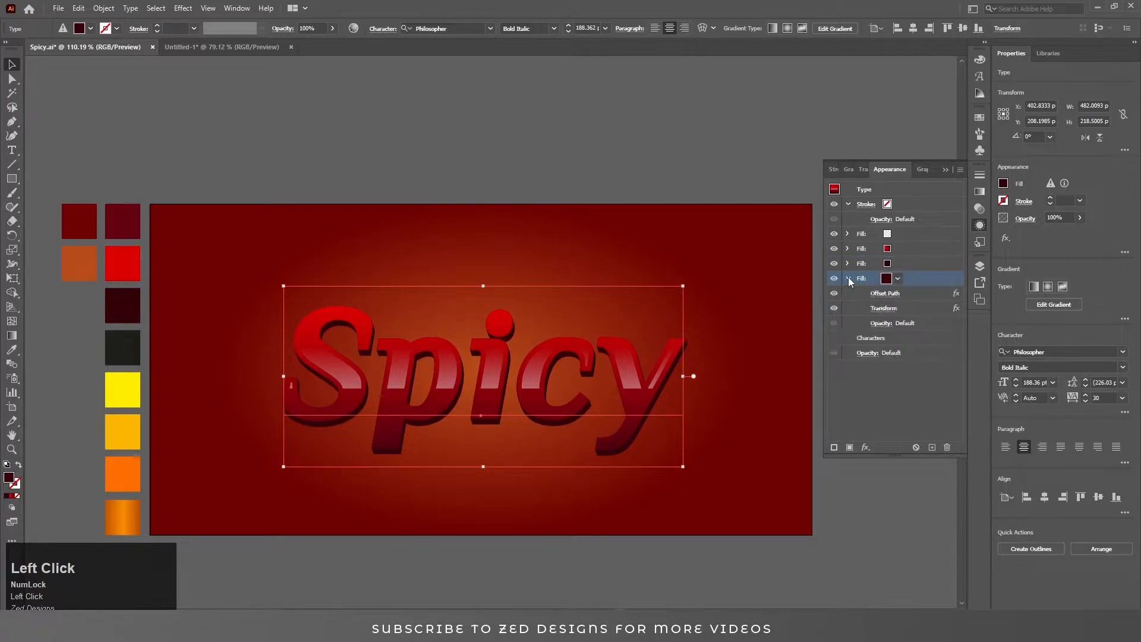
pyautogui.click(848, 278)
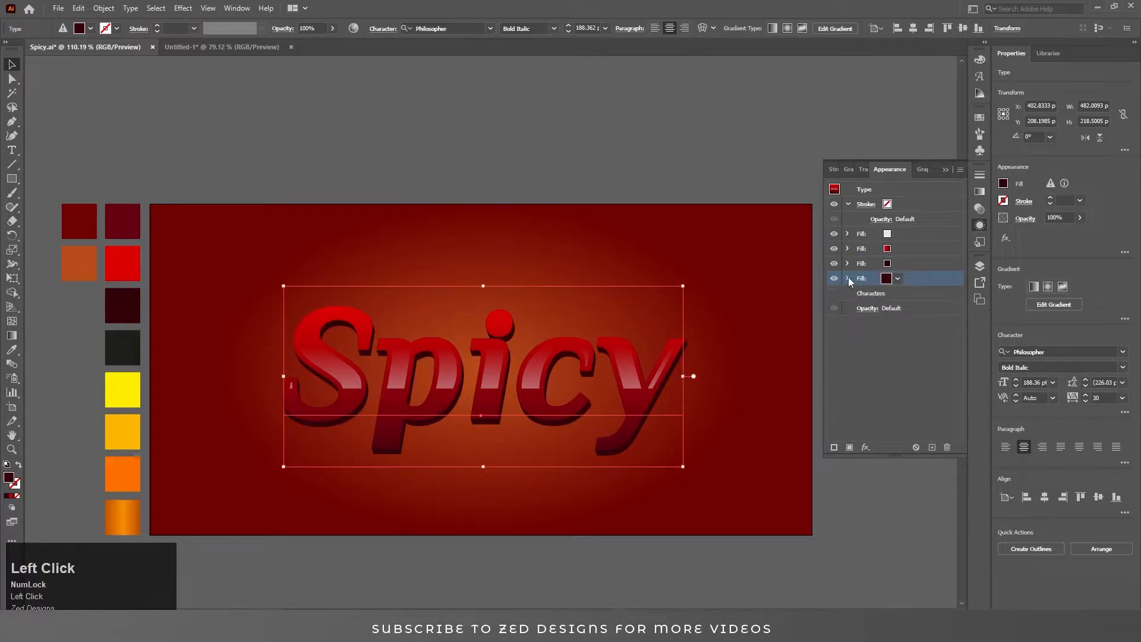
pyautogui.click(913, 278)
pyautogui.click(919, 284)
pyautogui.press('i')
pyautogui.click(122, 383)
pyautogui.press('v')
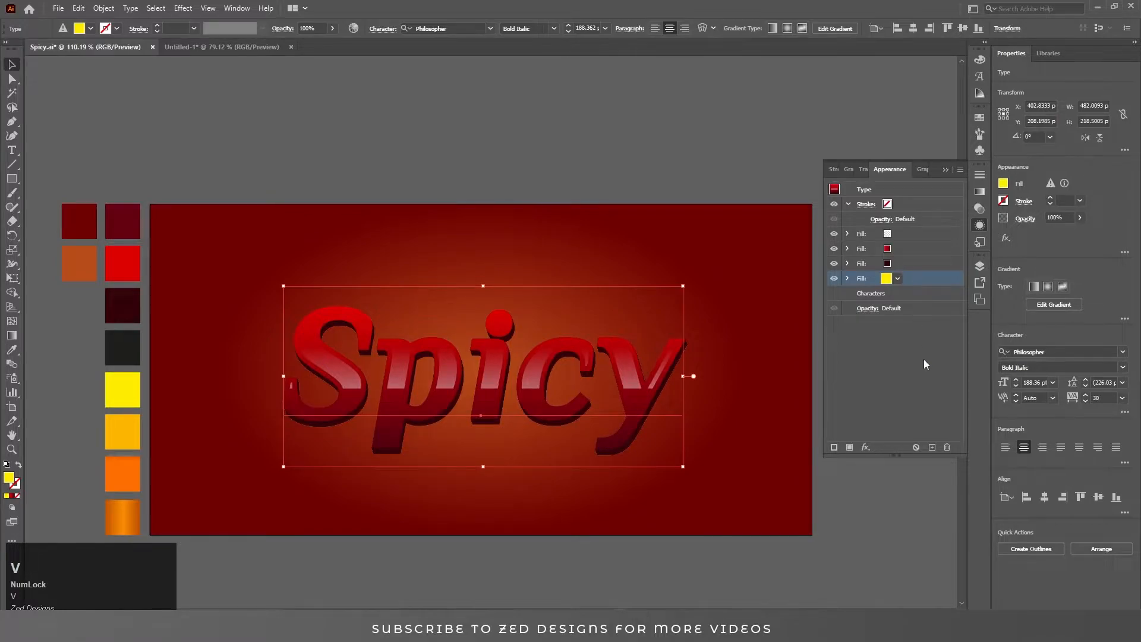
pyautogui.click(866, 447)
pyautogui.moveTo(923, 227)
pyautogui.click(999, 219)
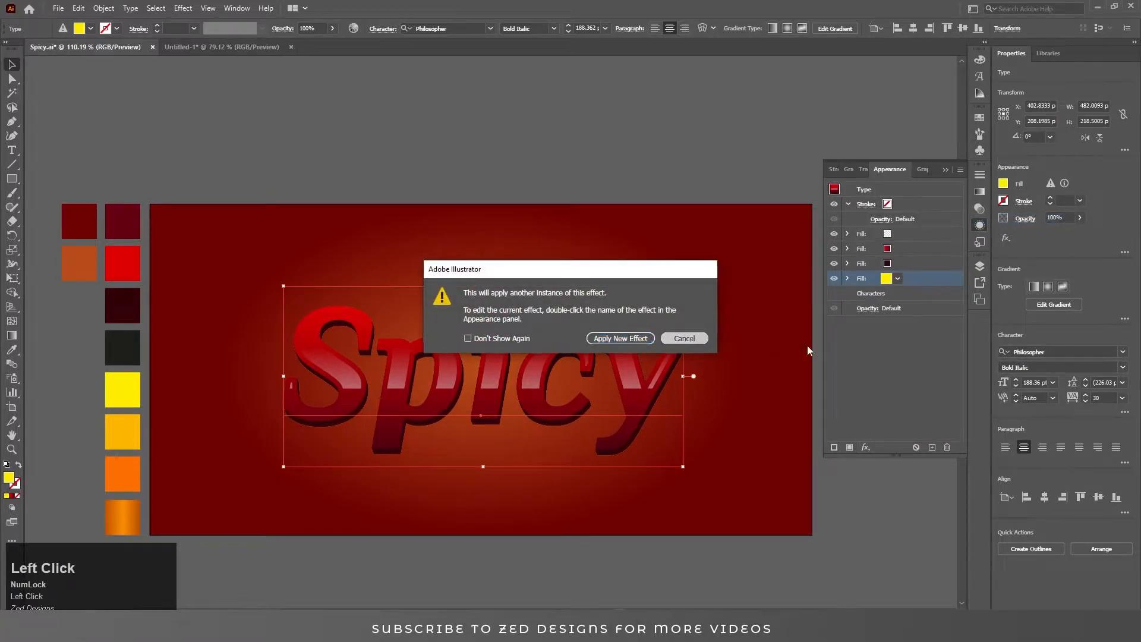
pyautogui.press('Escape')
# Set the yellow fill's Offset Path to 10 px with round joins.
pyautogui.click(847, 278)
pyautogui.doubleClick(884, 293)
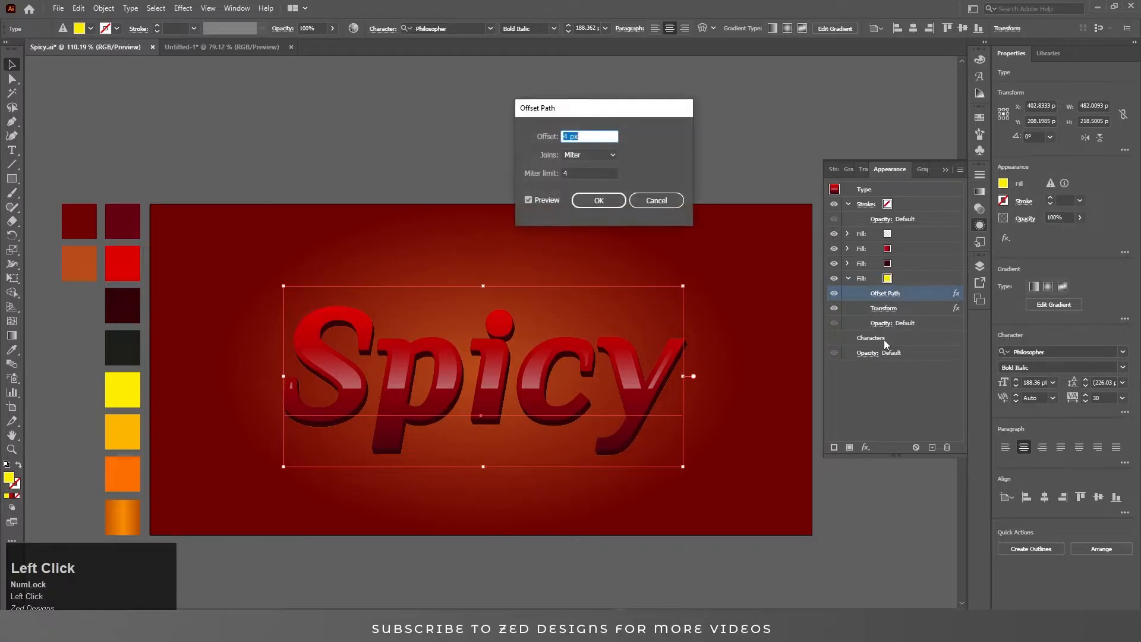
pyautogui.press('Up')
pyautogui.press('Up')
pyautogui.press('Up')
pyautogui.press('Up')
pyautogui.press('Up')
pyautogui.press('Up')
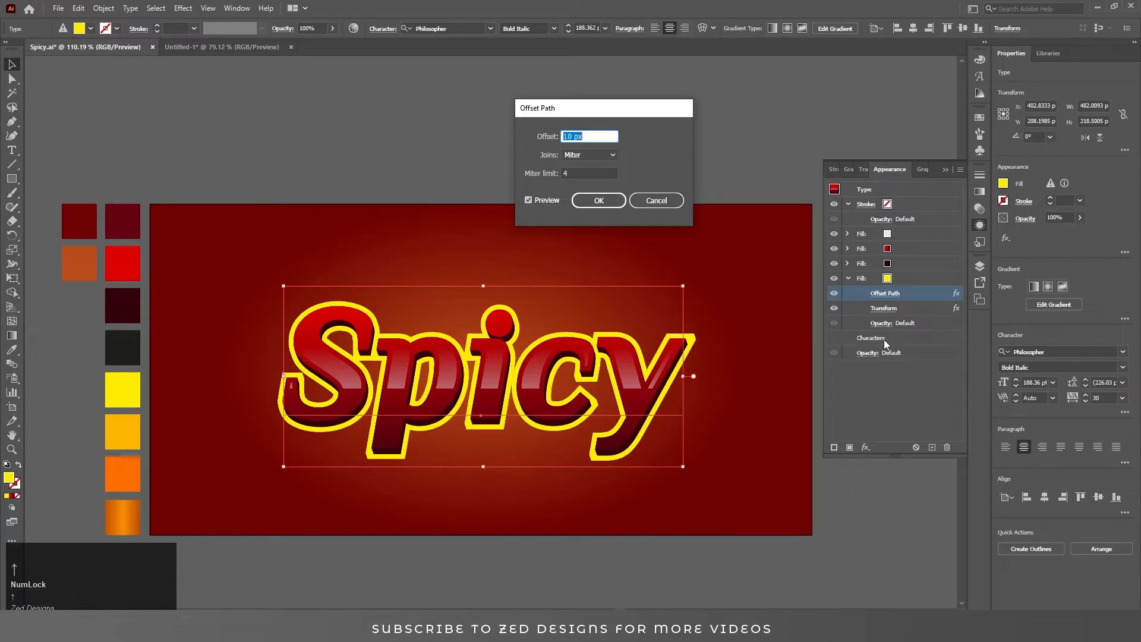
pyautogui.click(589, 154)
pyautogui.click(587, 177)
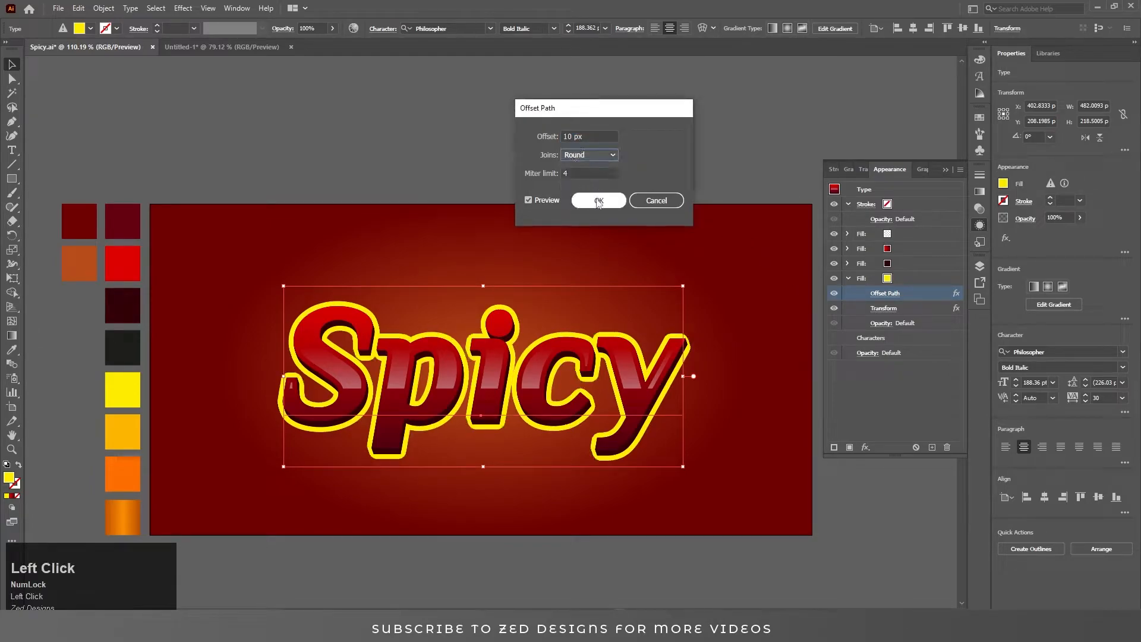
pyautogui.click(598, 200)
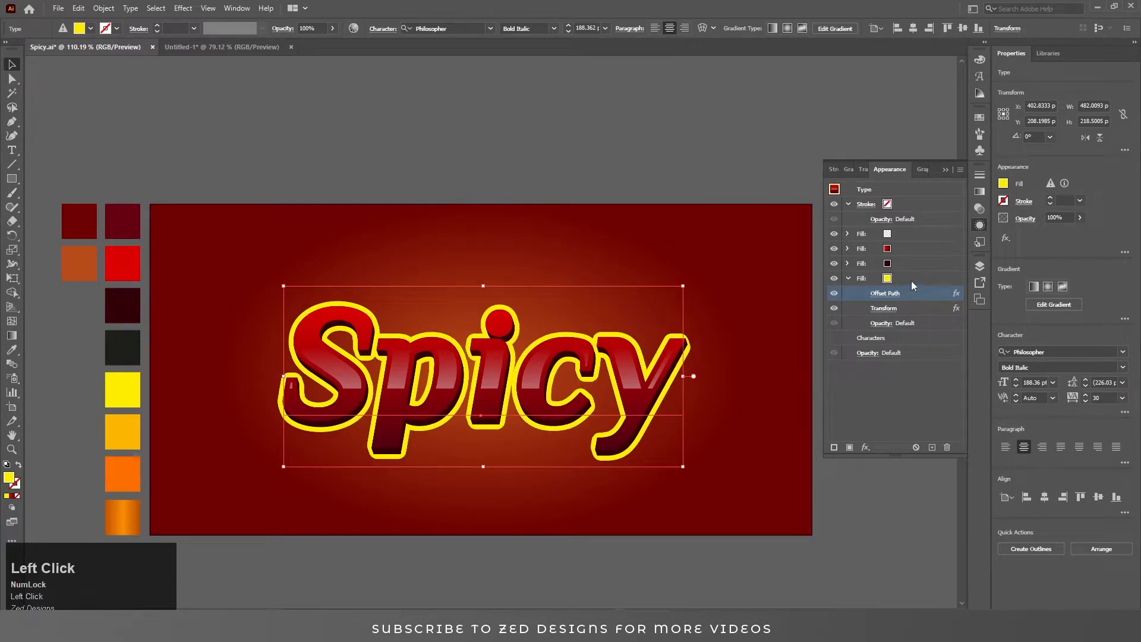
# Set the yellow fill's Transform move offsets to 0 px horizontally and 0 px vertically.
pyautogui.click(858, 279)
pyautogui.click(849, 278)
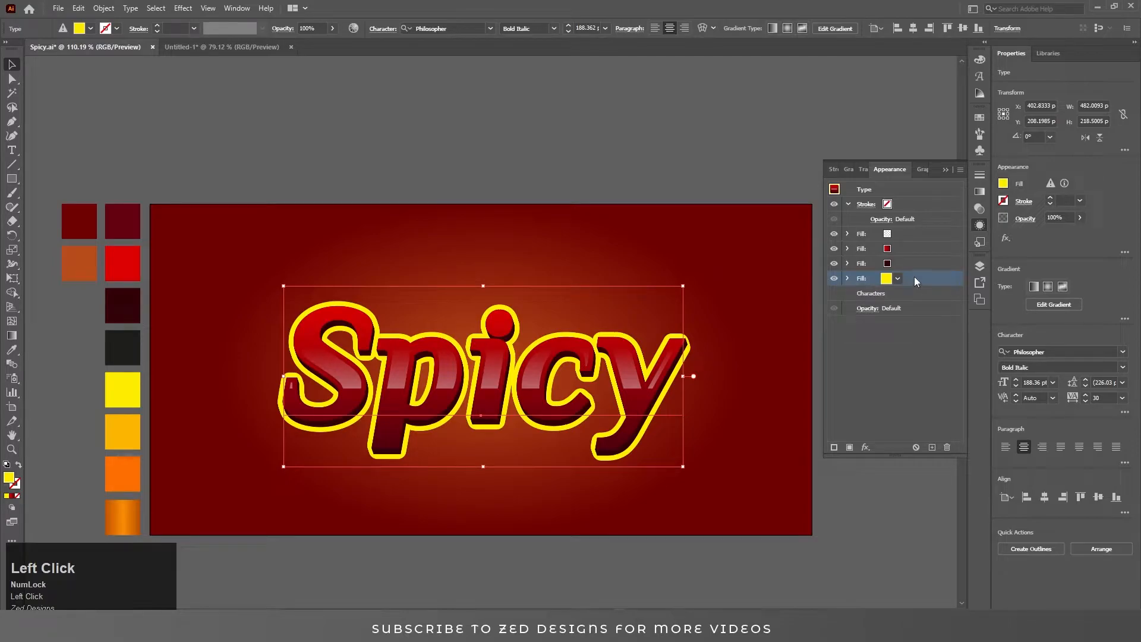
pyautogui.click(848, 280)
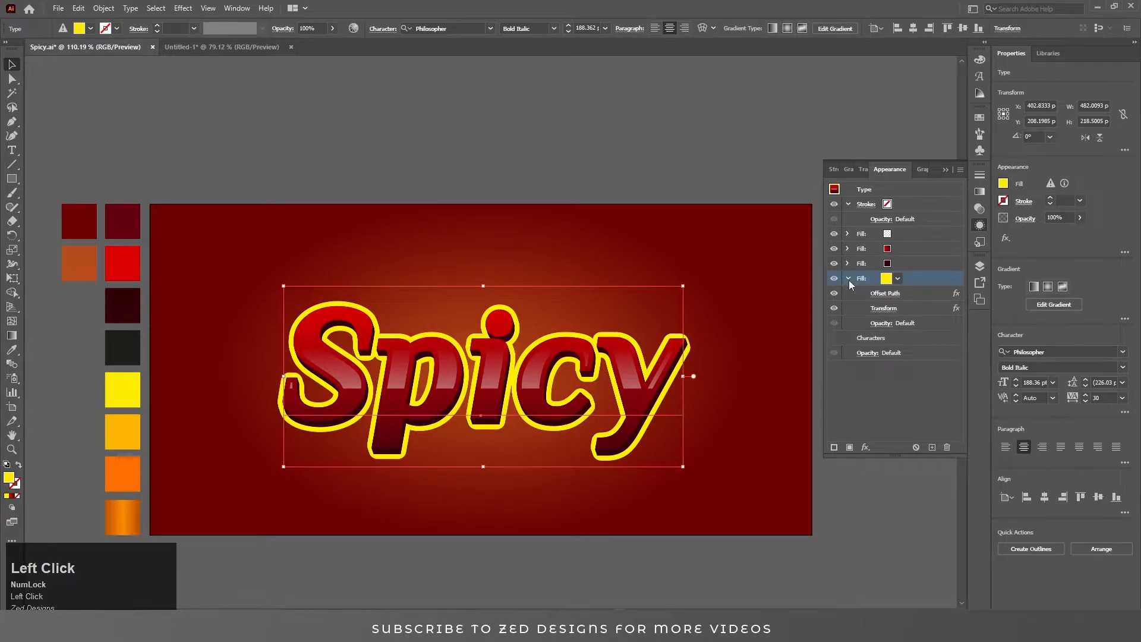
pyautogui.click(886, 309)
pyautogui.press('Tab')
pyautogui.press('Tab')
pyautogui.write('0')
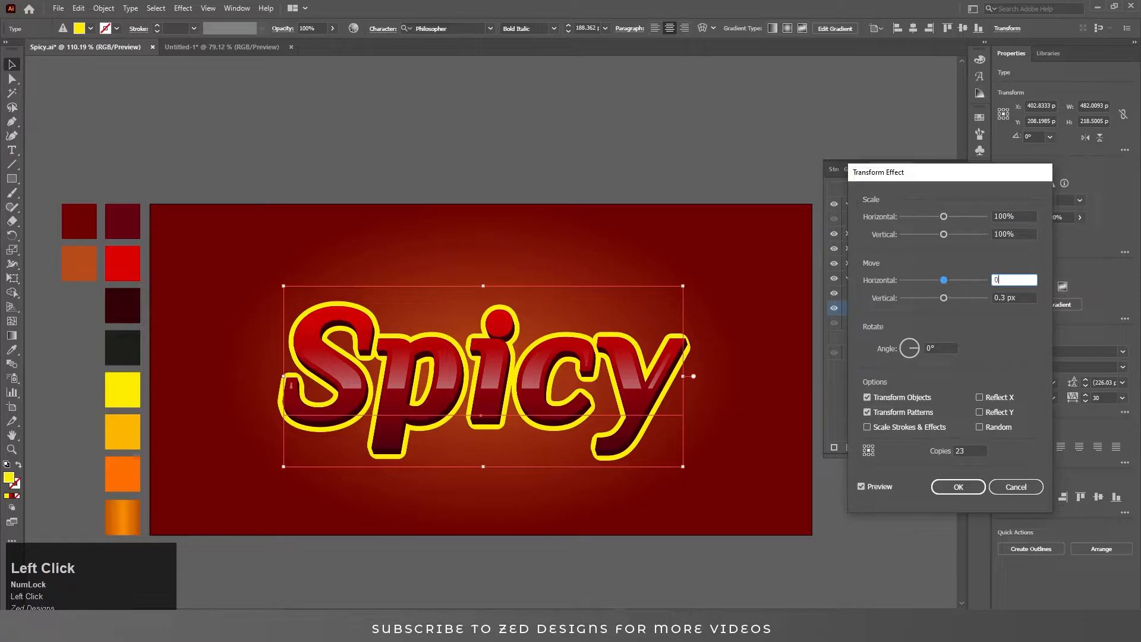
pyautogui.press('Tab')
pyautogui.write('0')
pyautogui.press('Tab')
pyautogui.click(961, 485)
# Duplicate the yellow fill and colour the bottom copy with the golden orange swatch.
pyautogui.click(893, 282)
pyautogui.click(848, 279)
pyautogui.click(932, 447)
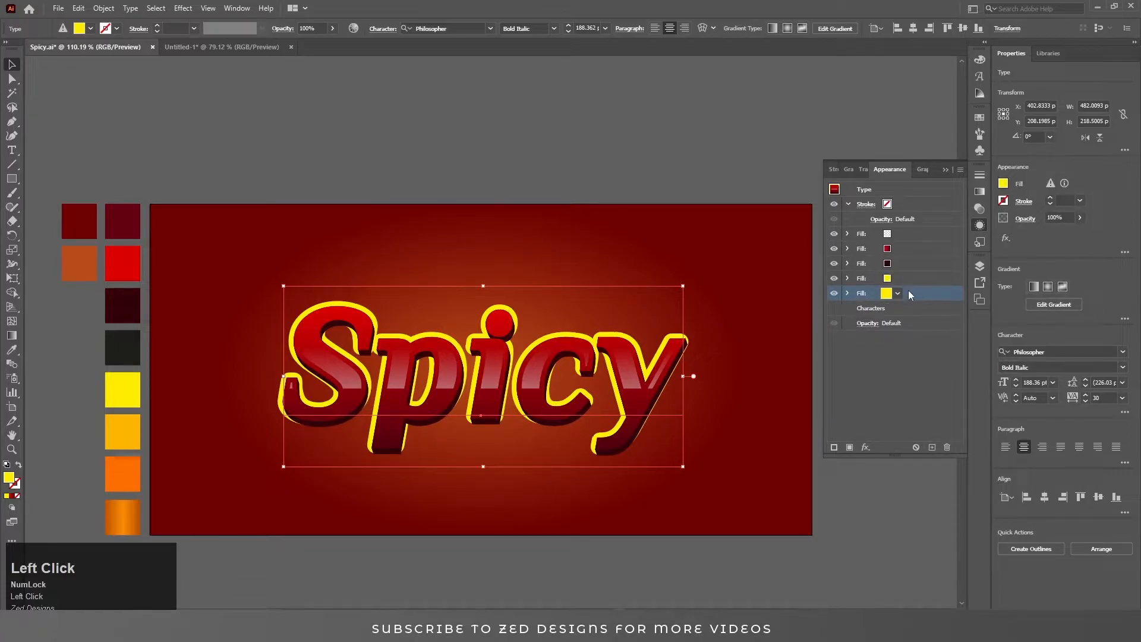
pyautogui.press('i')
pyautogui.click(122, 433)
pyautogui.press('v')
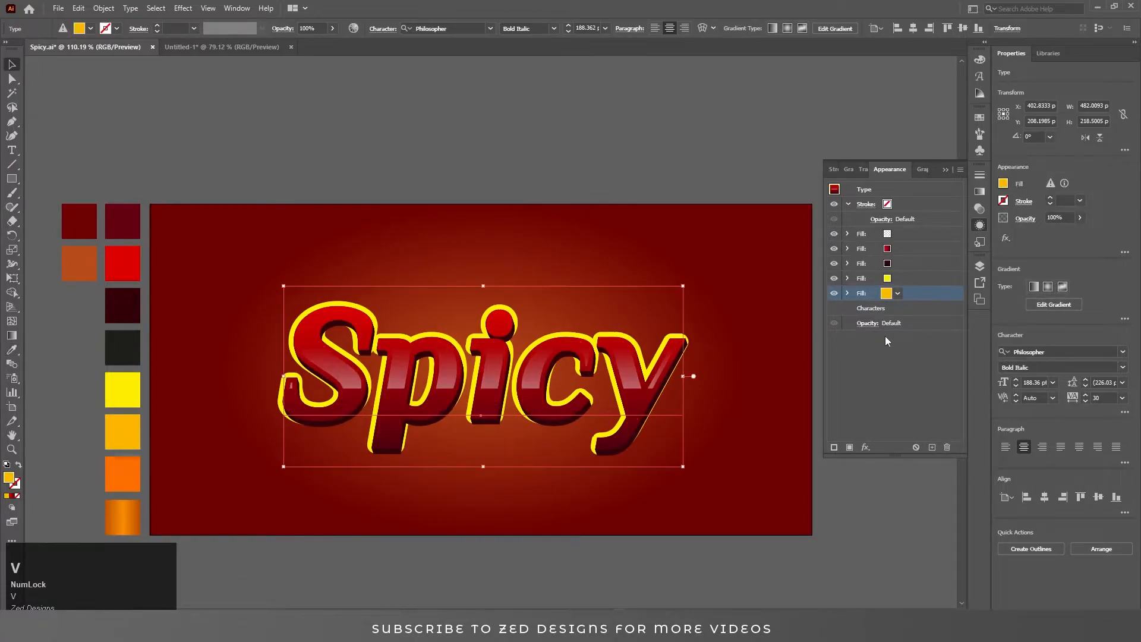
# Increase the golden fill's Offset Path to 16 px.
pyautogui.click(928, 291)
pyautogui.click(848, 293)
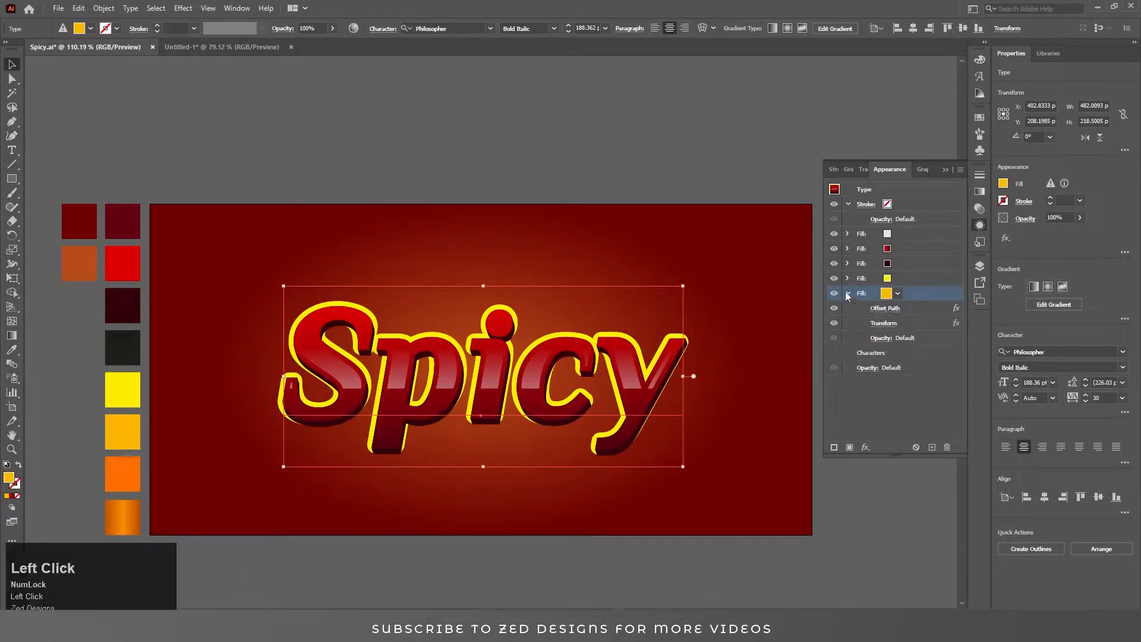
pyautogui.click(884, 308)
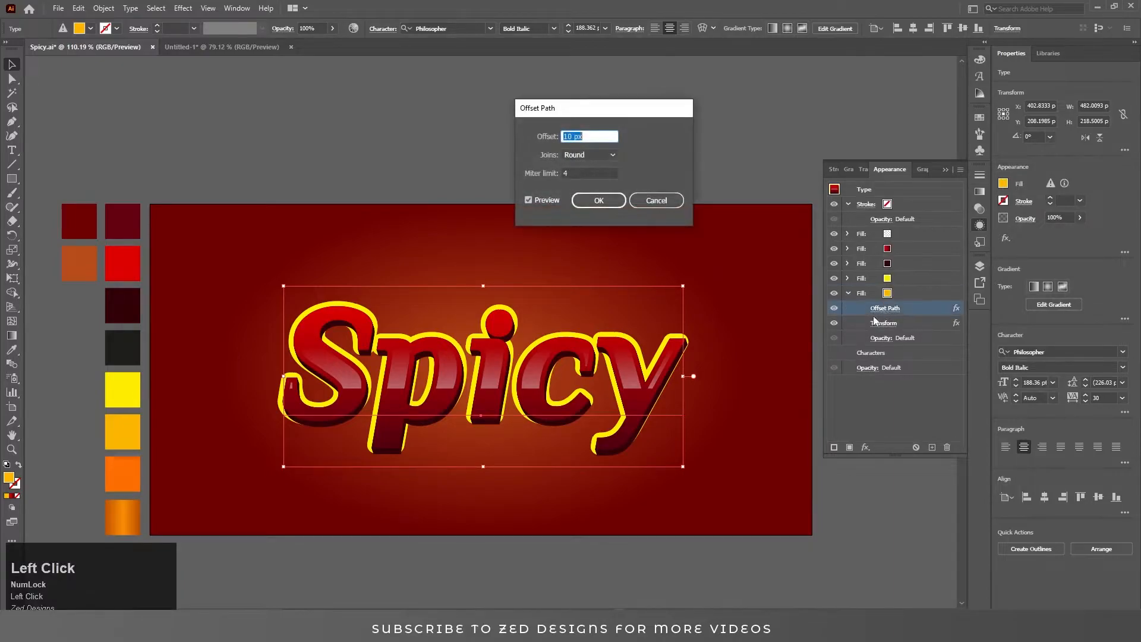
pyautogui.press('Up')
pyautogui.press('Up')
pyautogui.press('Up')
pyautogui.press('Up')
pyautogui.press('Up')
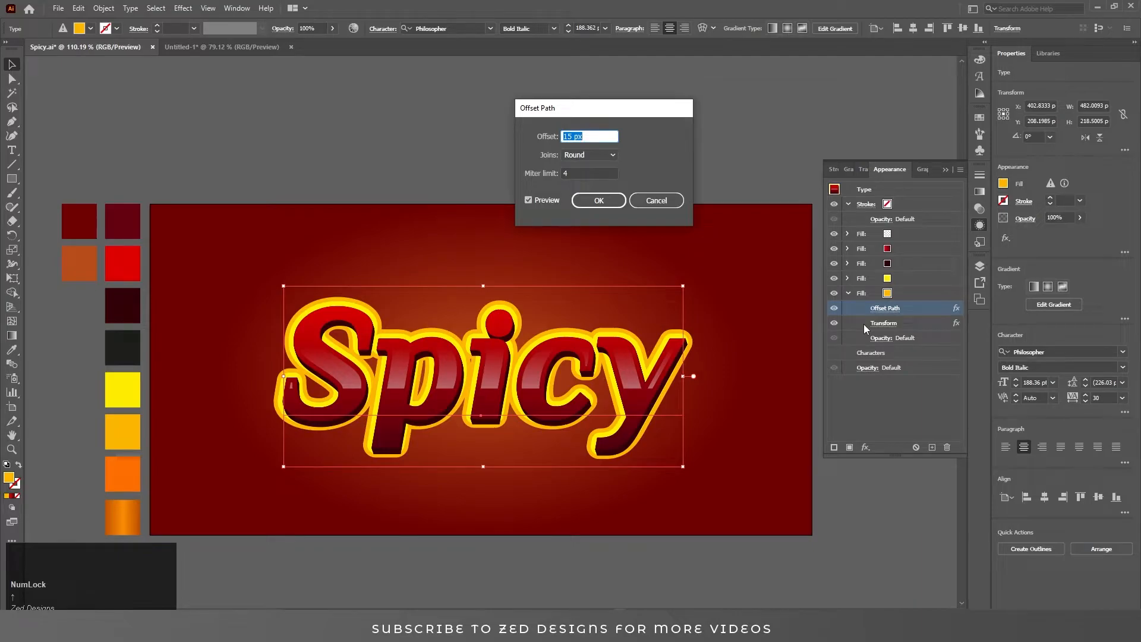
pyautogui.press('Up')
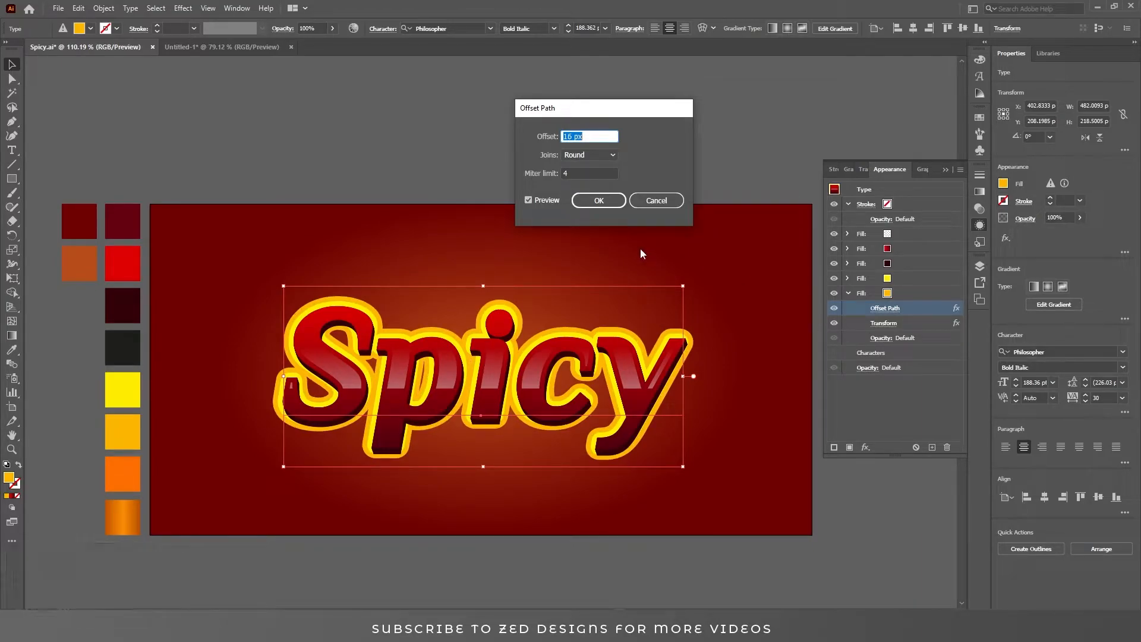
pyautogui.click(603, 203)
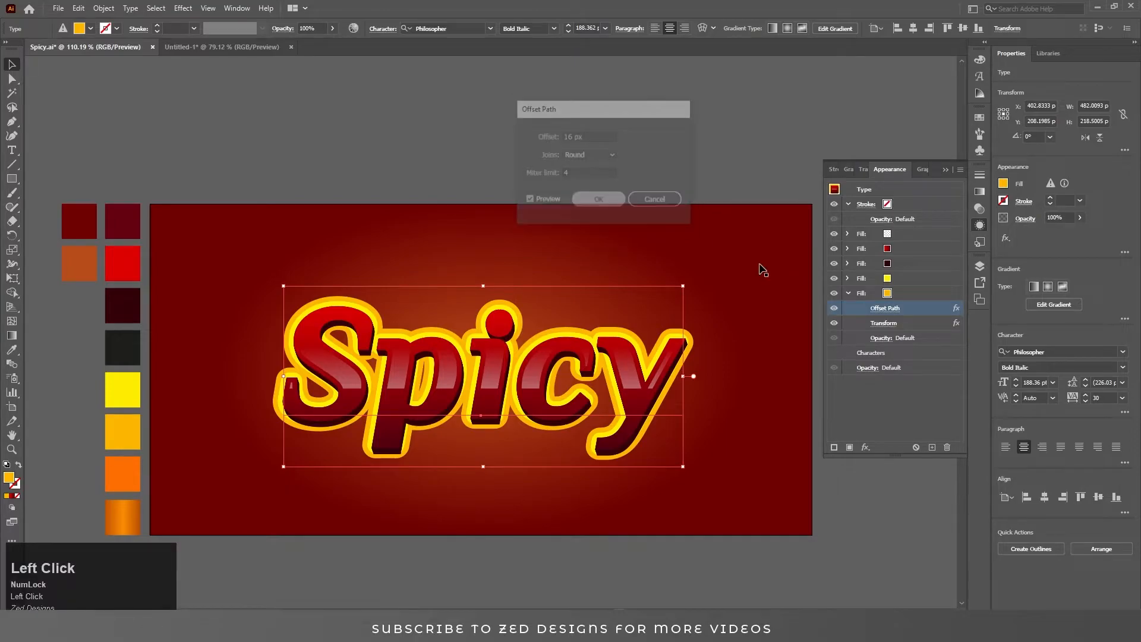
pyautogui.click(886, 324)
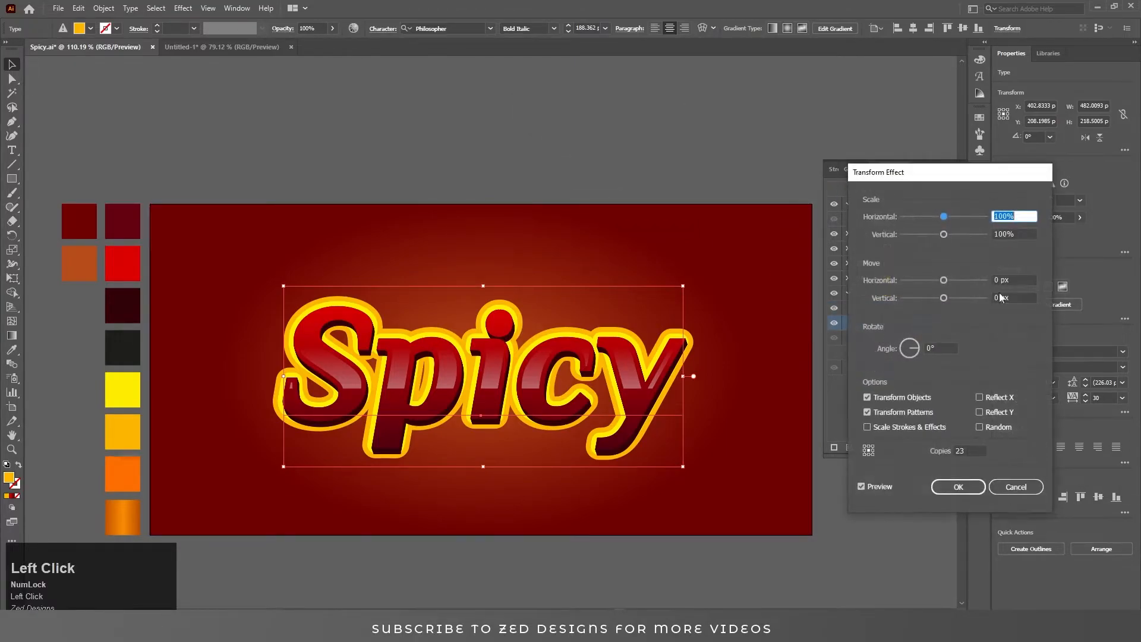
pyautogui.hotkey('ctrl', 'a')
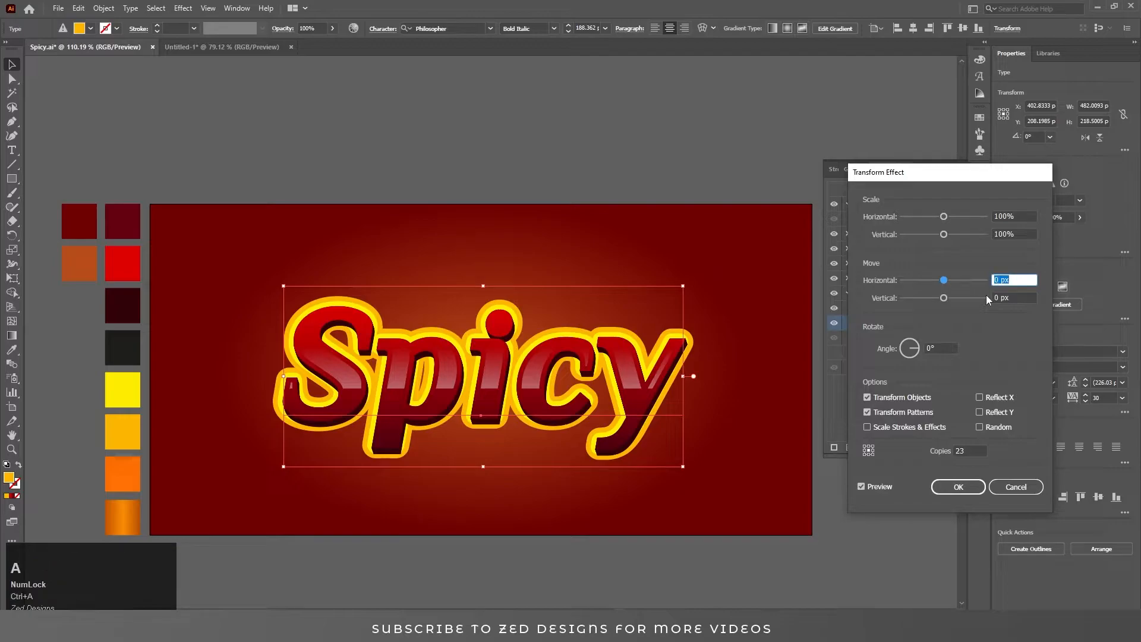
pyautogui.press('Return')
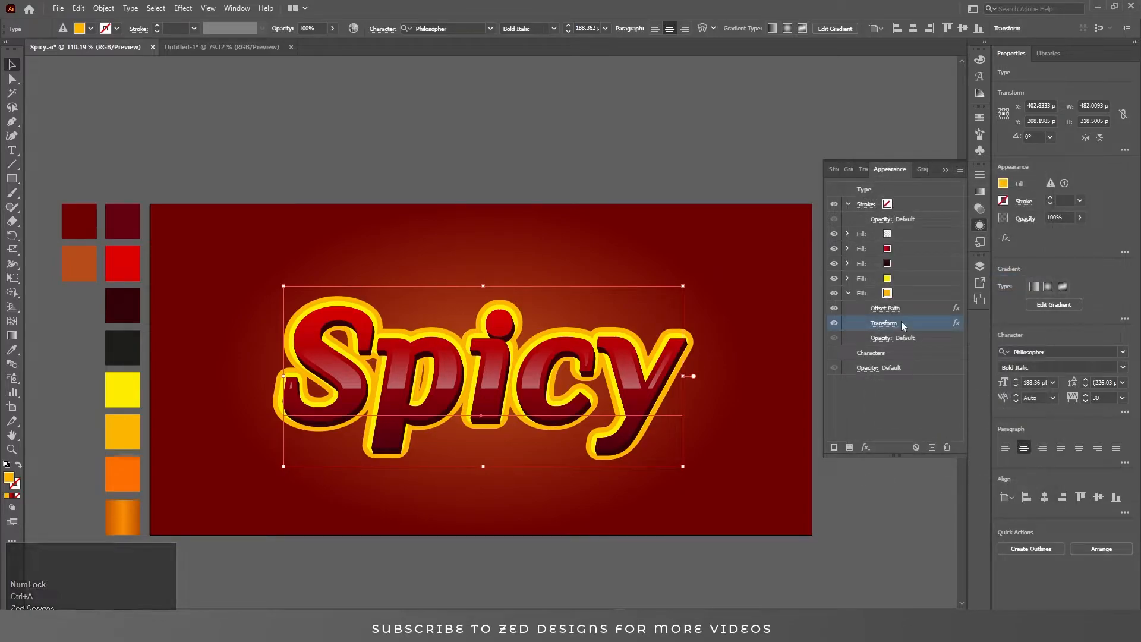
# Add another Transform effect to the golden fill moving it 1 px horizontally and 1 px vertically.
pyautogui.click(907, 292)
pyautogui.click(849, 293)
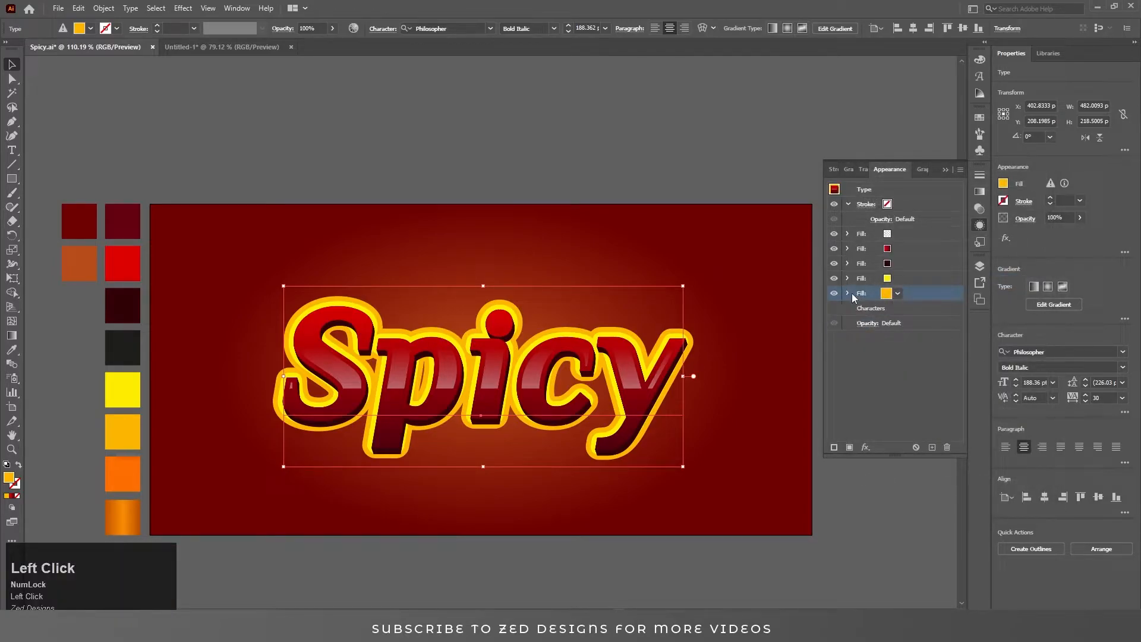
pyautogui.click(866, 447)
pyautogui.moveTo(938, 212)
pyautogui.click(995, 244)
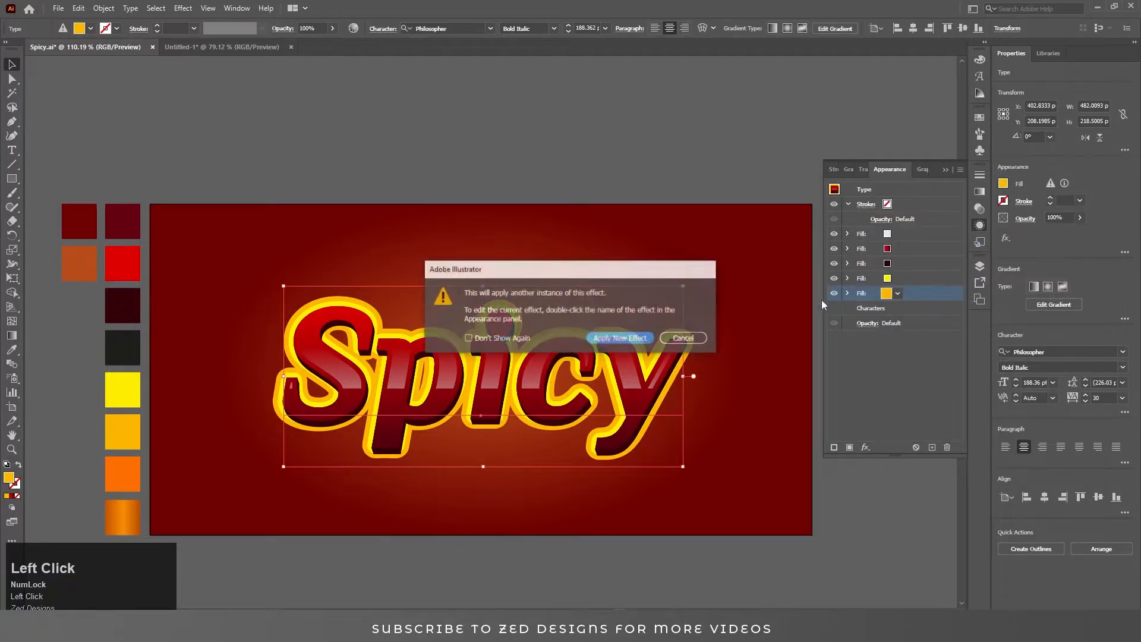
pyautogui.click(632, 340)
pyautogui.press('Tab')
pyautogui.press('Tab')
pyautogui.write('.1')
pyautogui.press('Tab')
pyautogui.write('.1')
pyautogui.press('Tab')
pyautogui.hotkey('shift', 'Tab')
pyautogui.hotkey('shift', 'Tab')
pyautogui.write('1')
pyautogui.press('Tab')
pyautogui.write('1')
pyautogui.press('Tab')
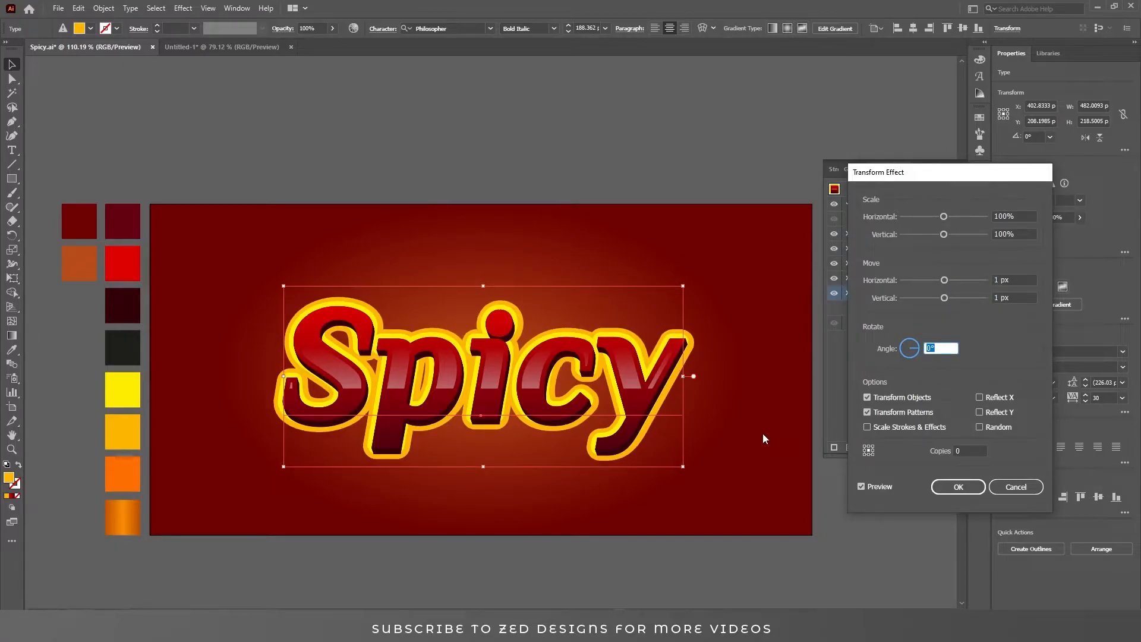
pyautogui.click(950, 488)
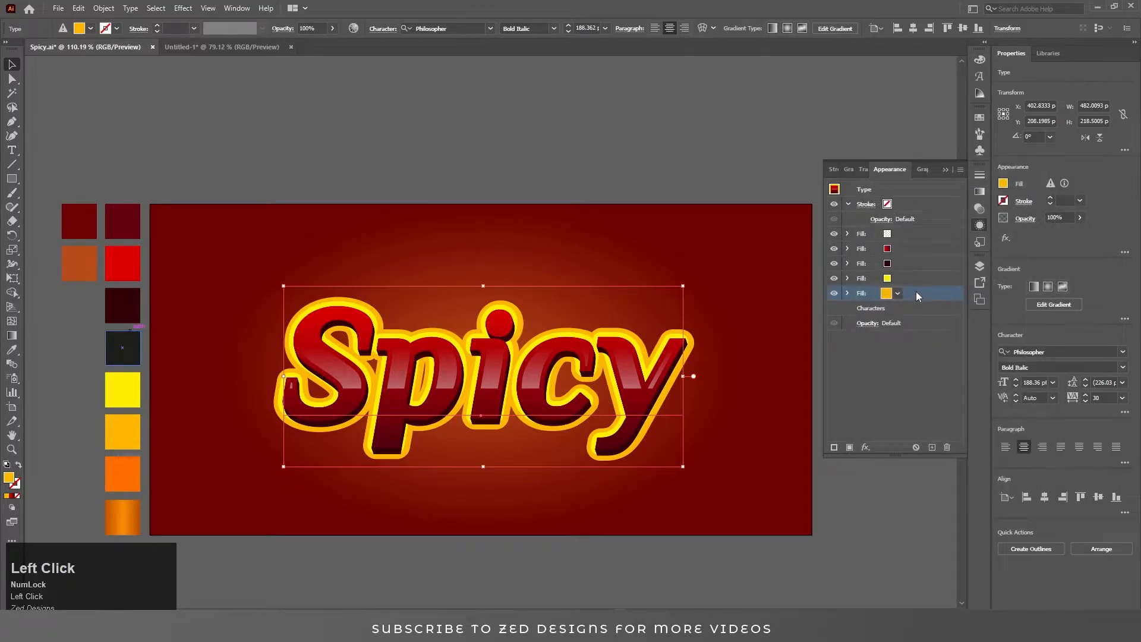
# Duplicate the golden fill and colour the bottom copy with the bright orange swatch.
pyautogui.click(932, 447)
pyautogui.click(906, 309)
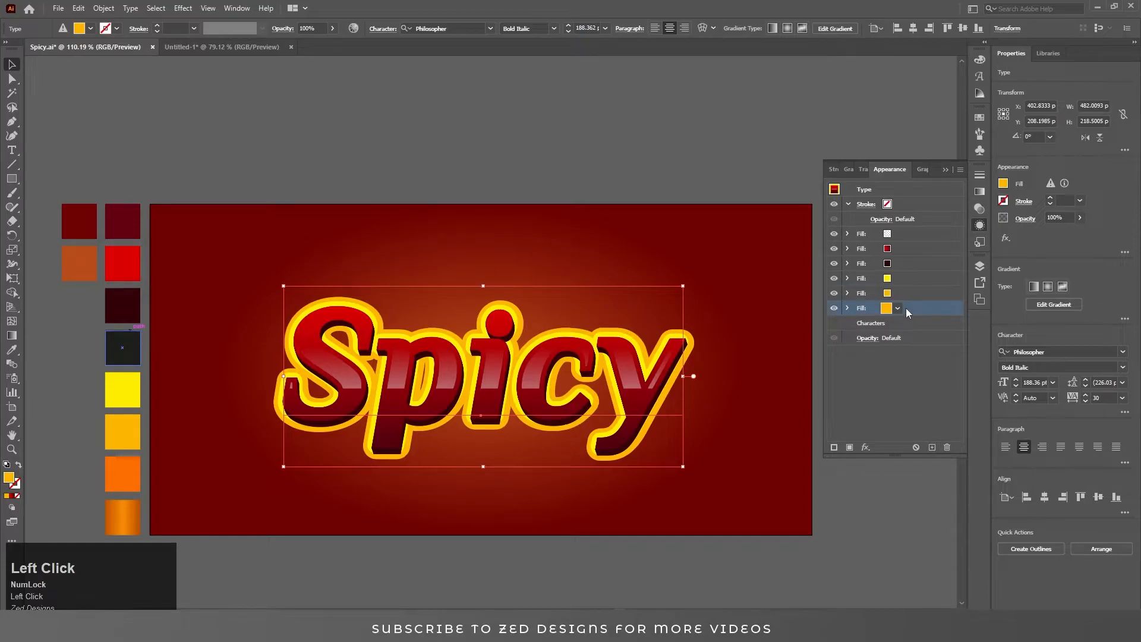
pyautogui.press('i')
pyautogui.click(119, 466)
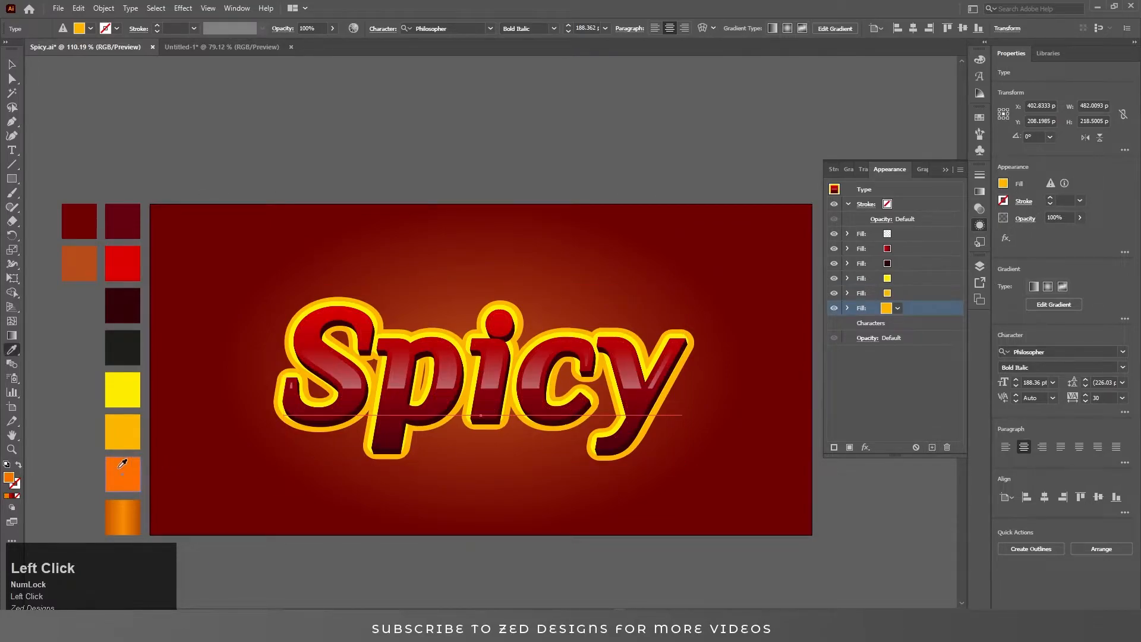
# Increase the bright orange fill's Offset Path to 21 px.
pyautogui.press('v')
pyautogui.click(940, 311)
pyautogui.click(848, 308)
pyautogui.click(886, 324)
pyautogui.press('Up')
pyautogui.press('Up')
pyautogui.press('Up')
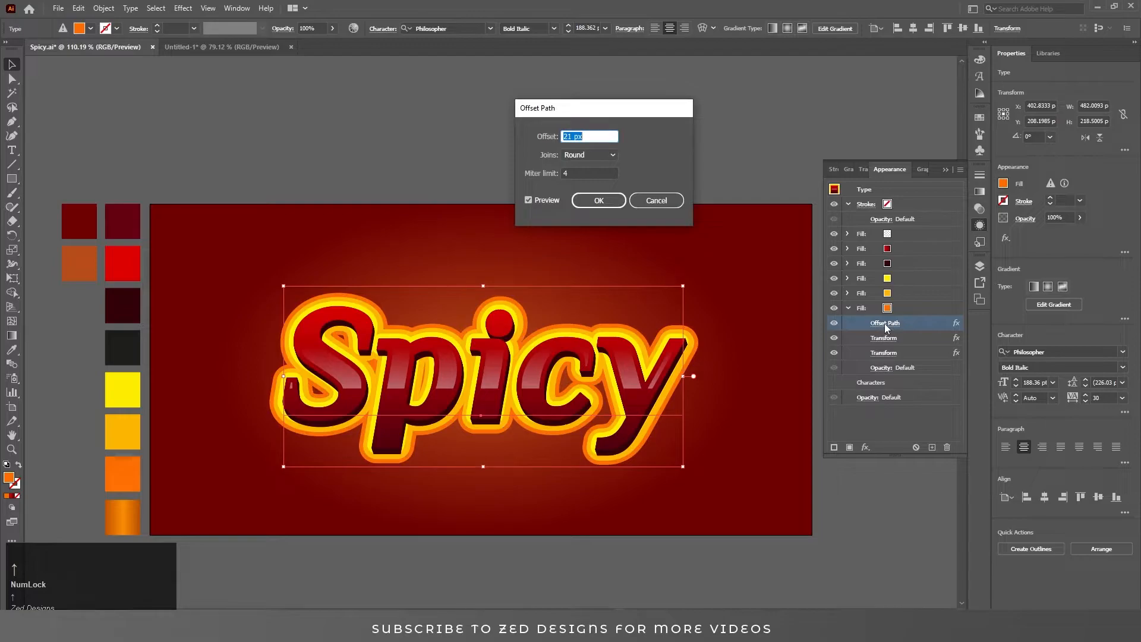
pyautogui.press('Down')
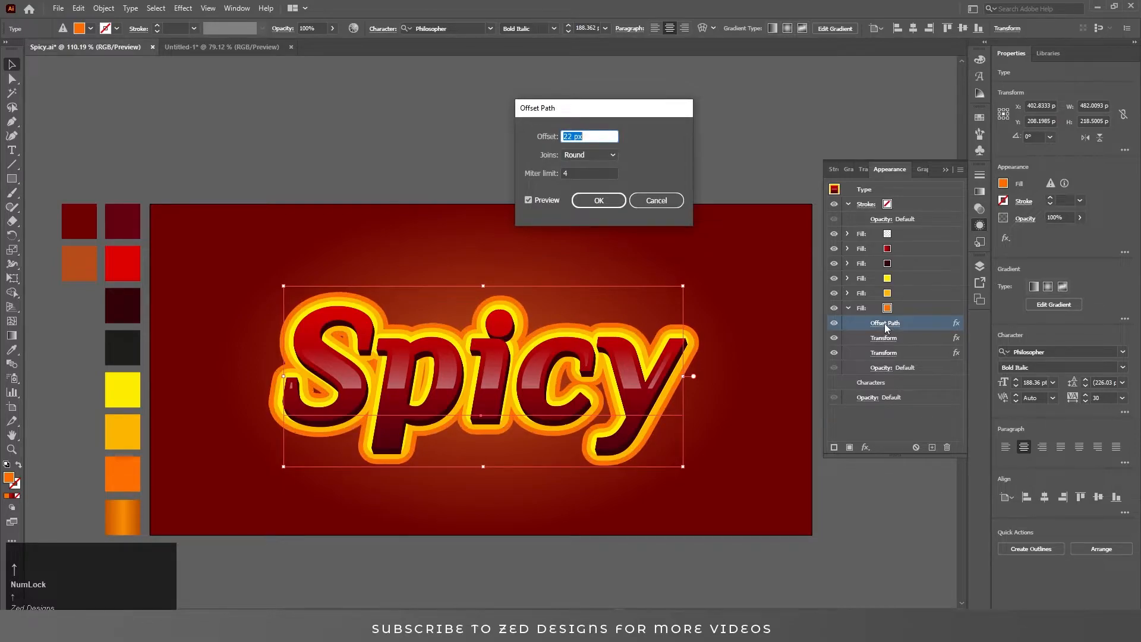
pyautogui.press('Up')
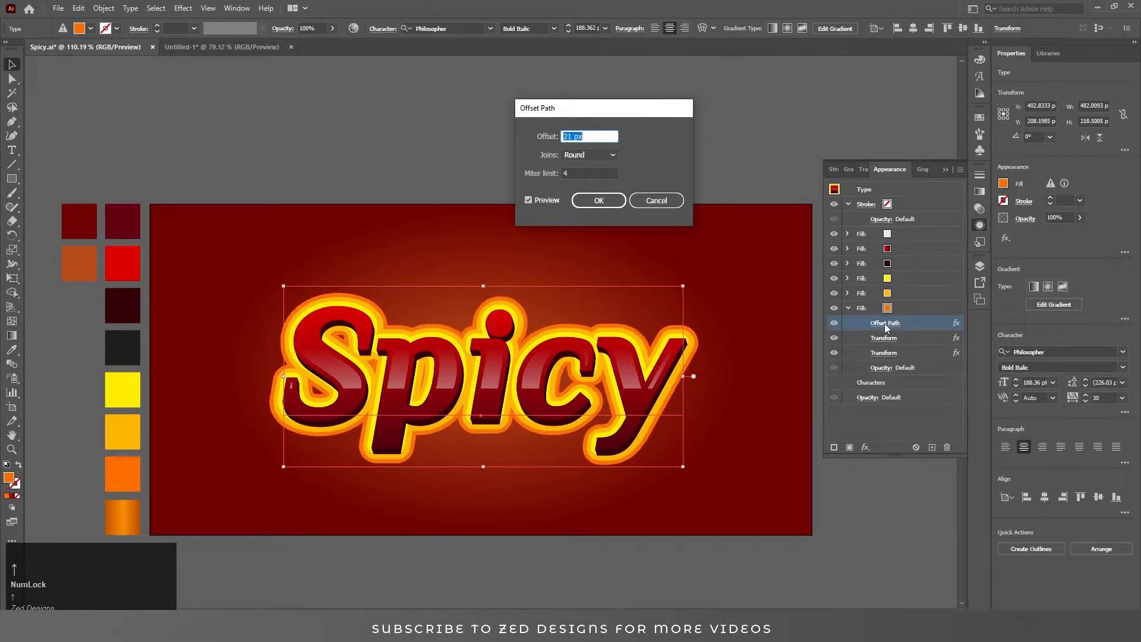
pyautogui.press('Down')
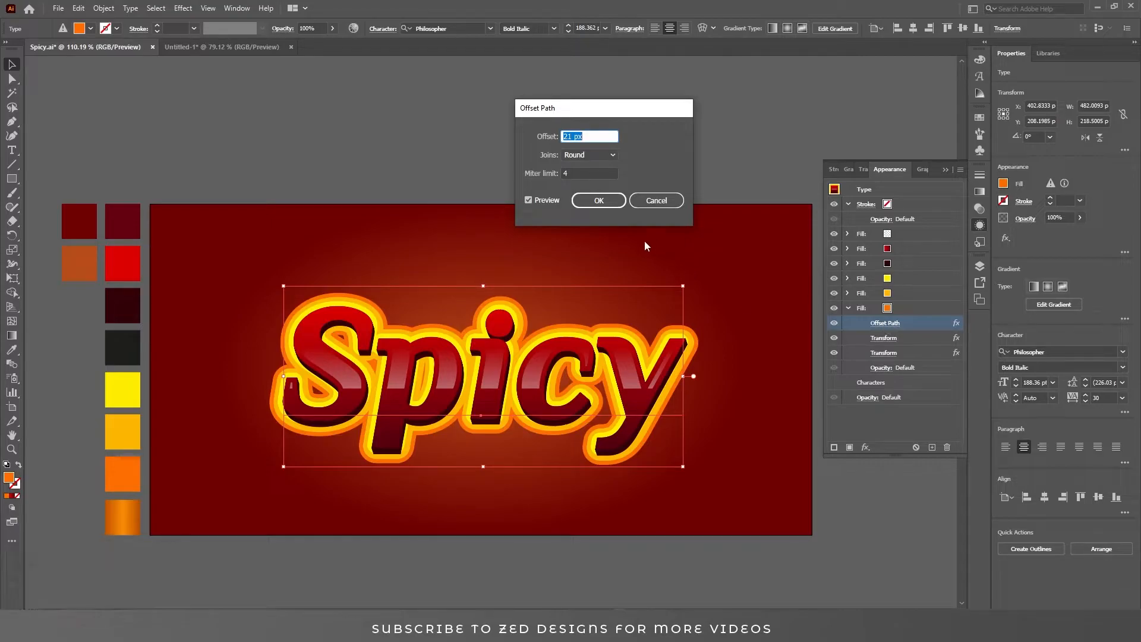
pyautogui.click(600, 201)
# Set the bright orange fill's first Transform effect to move 0 px horizontally and 0 px vertically.
pyautogui.click(889, 353)
pyautogui.press('Tab')
pyautogui.press('Tab')
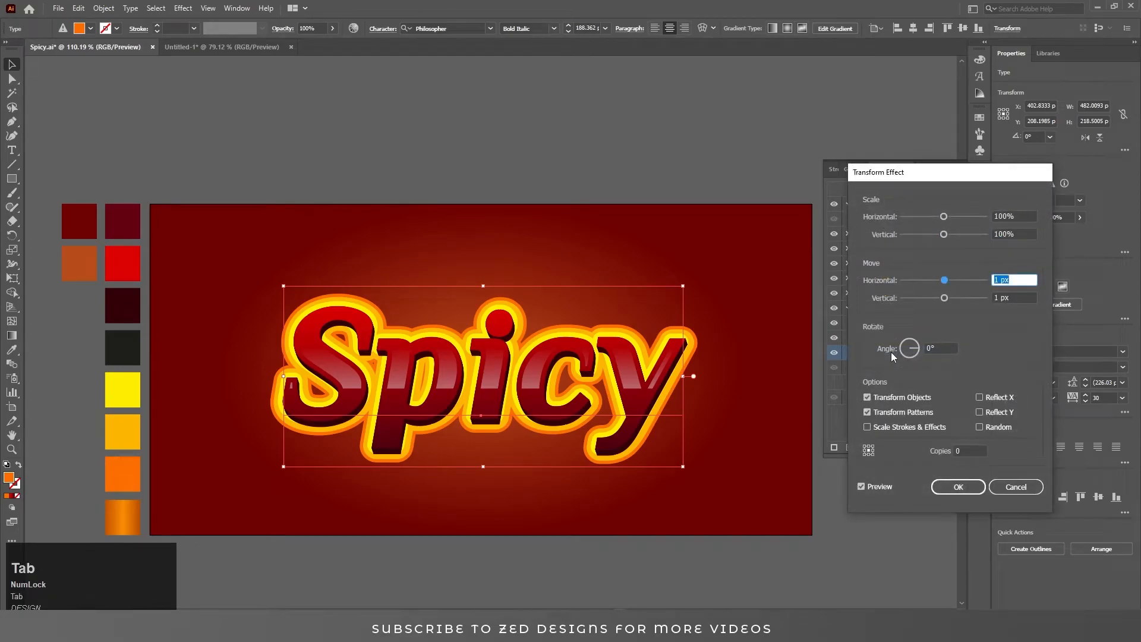
pyautogui.write('0')
pyautogui.press('Tab')
pyautogui.write('0')
pyautogui.press('Tab')
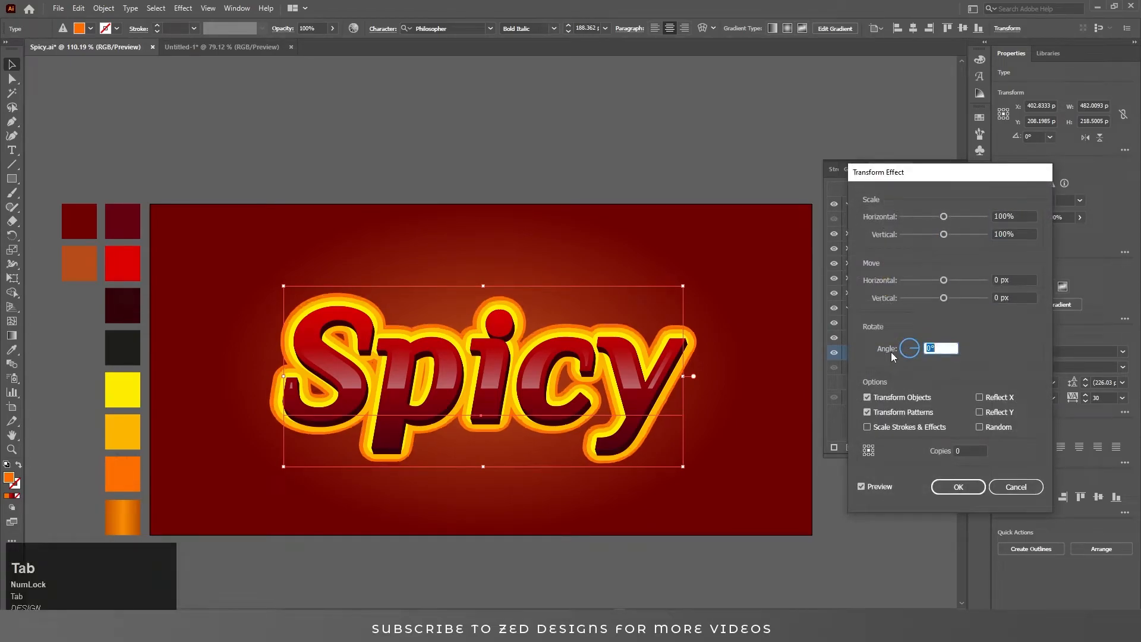
pyautogui.hotkey('shift', 'Tab')
pyautogui.hotkey('shift', 'Tab')
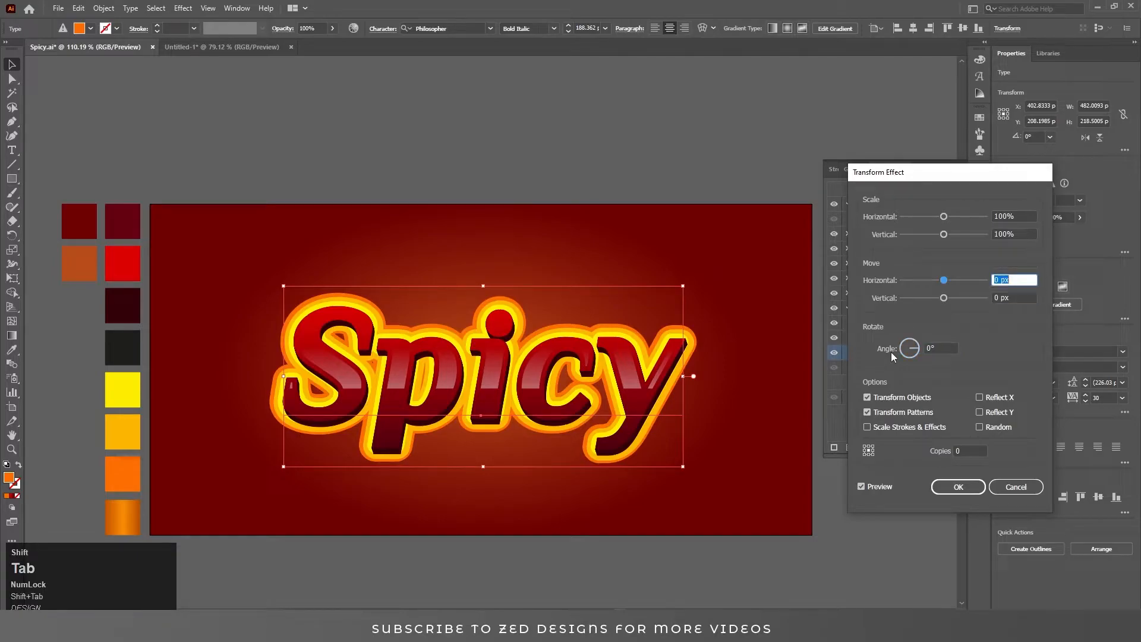
pyautogui.write('-1')
pyautogui.press('Tab')
pyautogui.write('-')
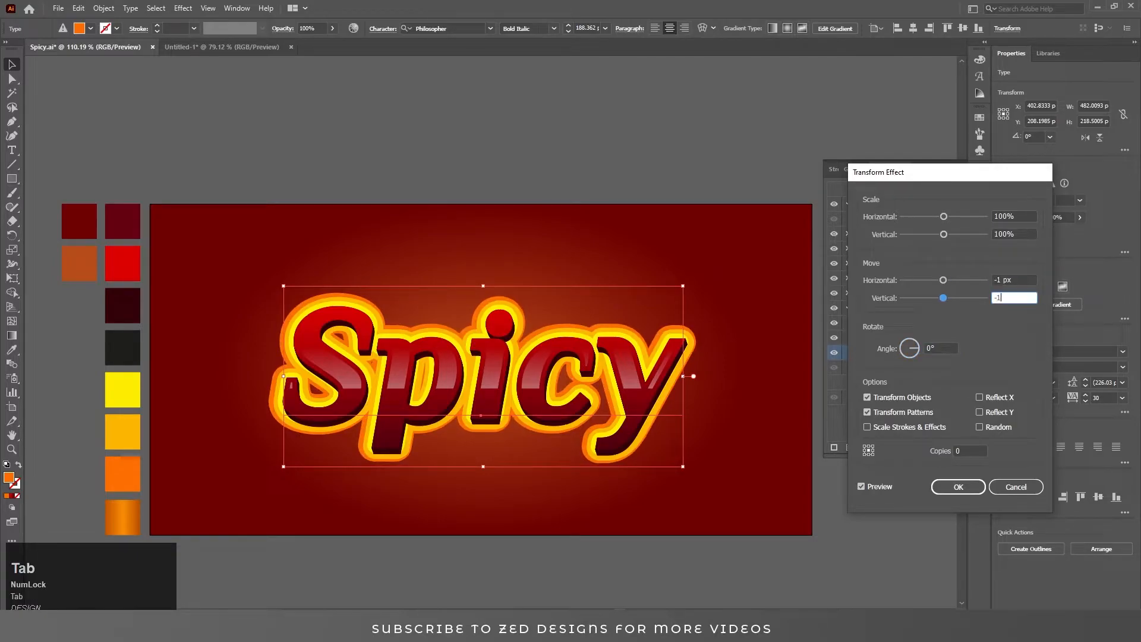
pyautogui.hotkey('shift', 'Tab')
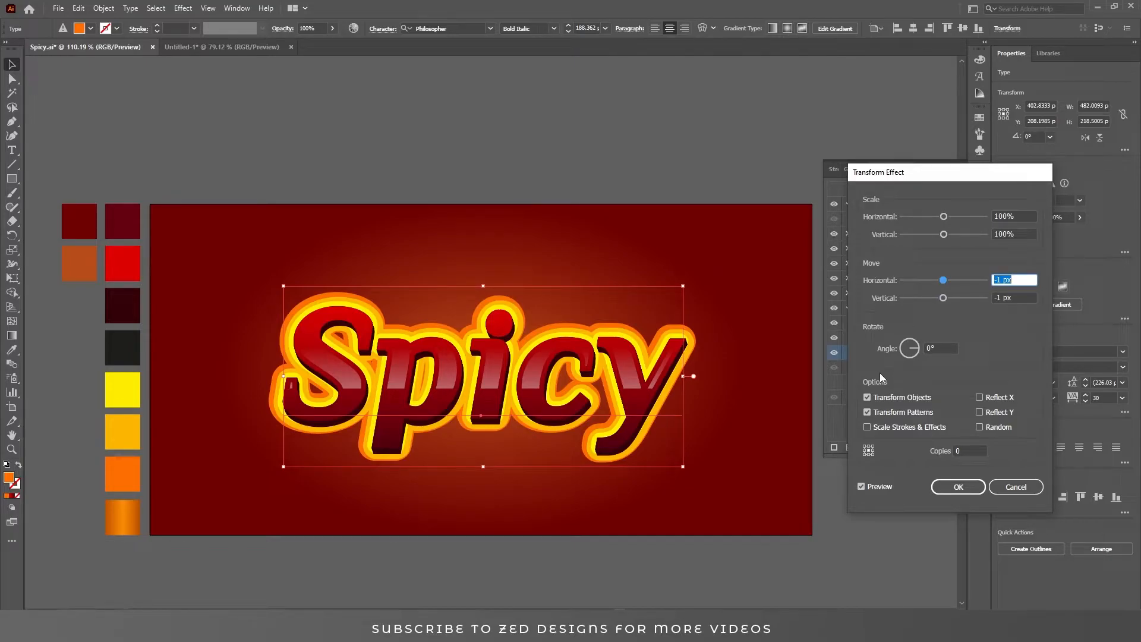
pyautogui.write('0')
pyautogui.press('Tab')
pyautogui.write('0')
pyautogui.press('Tab')
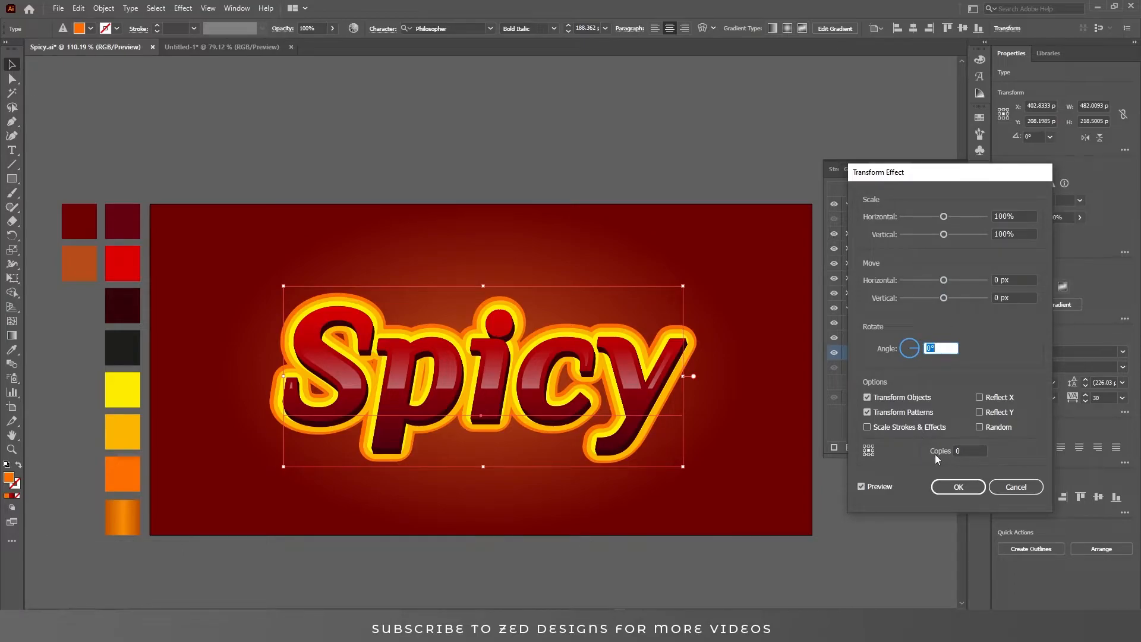
pyautogui.click(959, 487)
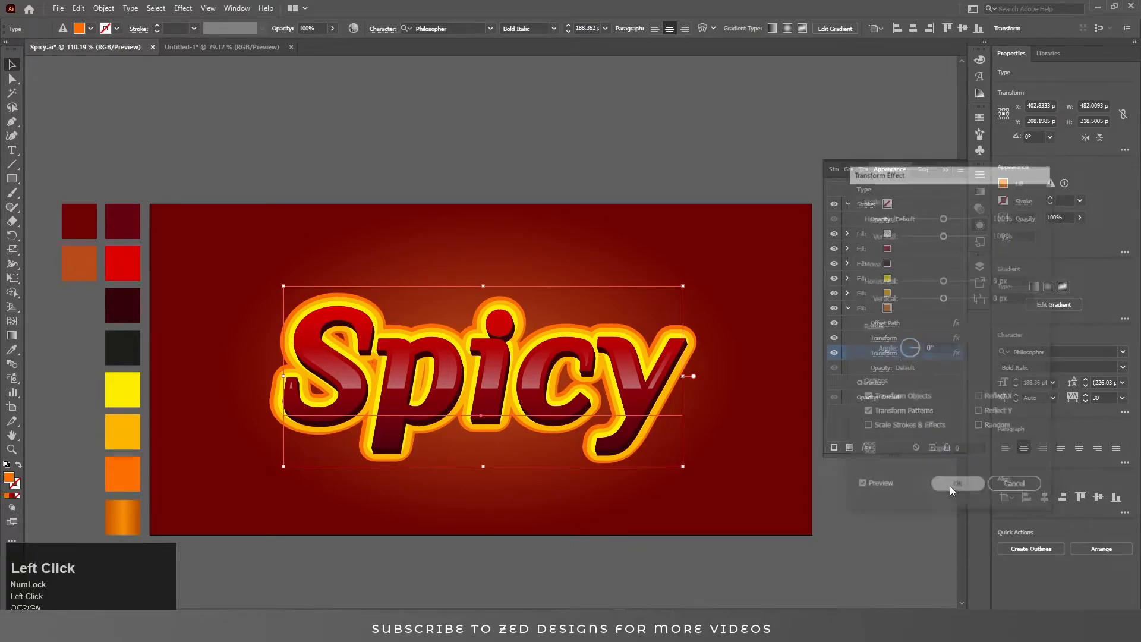
# Duplicate the bright orange fill and apply the orange gradient swatch to the bottom copy.
pyautogui.click(848, 311)
pyautogui.click(850, 309)
pyautogui.click(931, 447)
pyautogui.click(910, 323)
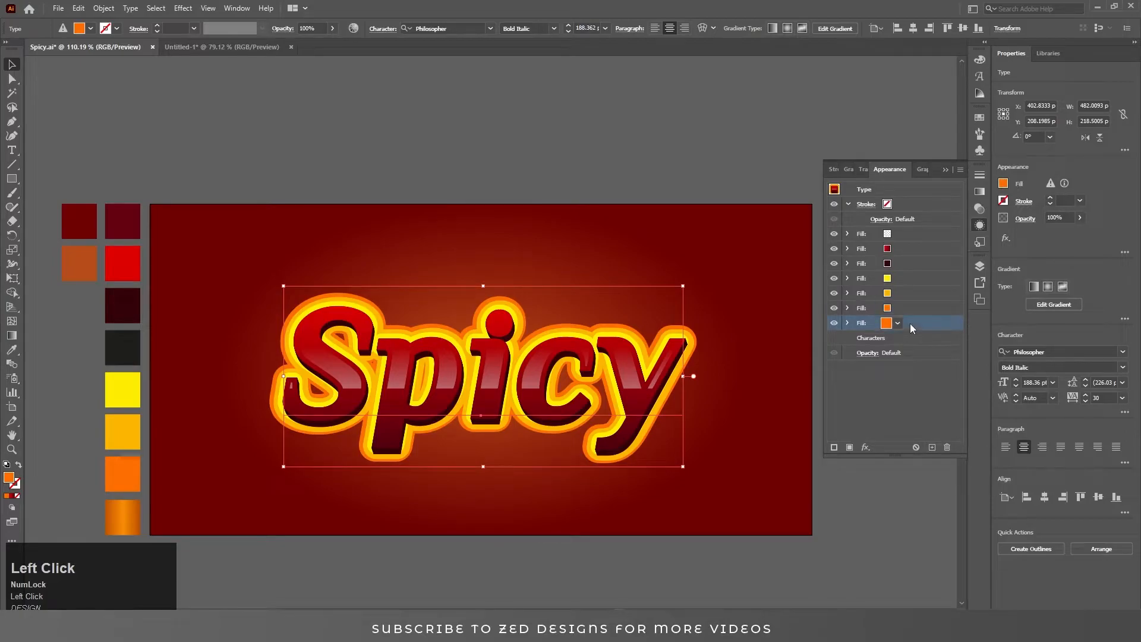
pyautogui.press('i')
pyautogui.click(128, 509)
pyautogui.press('v')
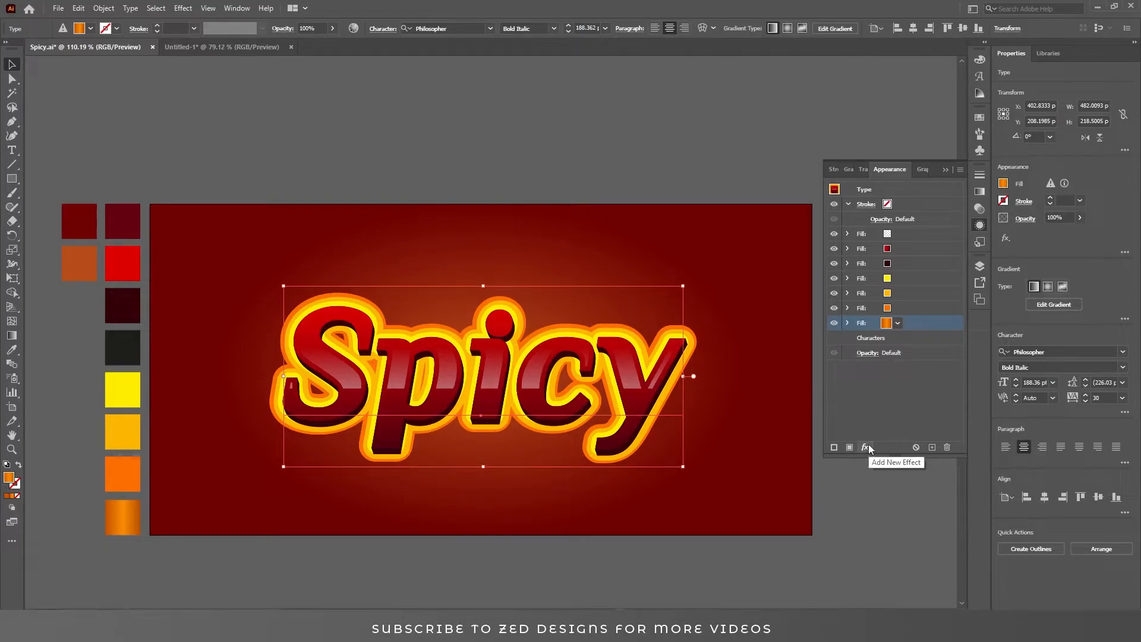
# Edit the gradient fill's second Transform: horizontal scale 99.85%, move 0.1 px horizontally and 0.3 px vertically, 30 copies.
pyautogui.click(848, 322)
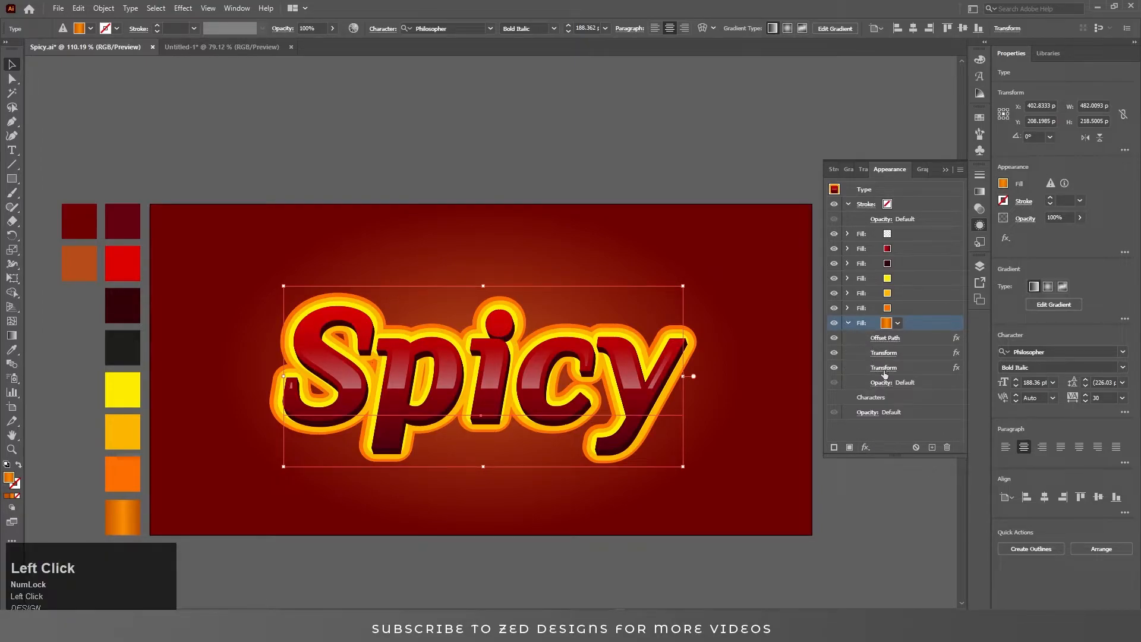
pyautogui.click(883, 368)
pyautogui.write('99.85')
pyautogui.press('Tab')
pyautogui.press('Tab')
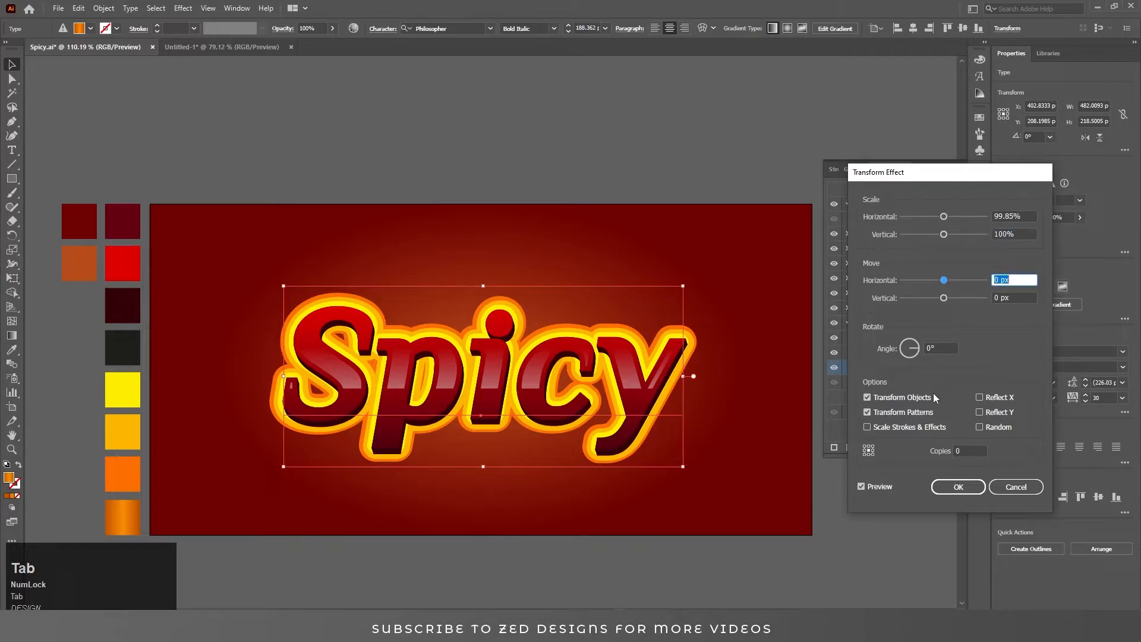
pyautogui.write('.3')
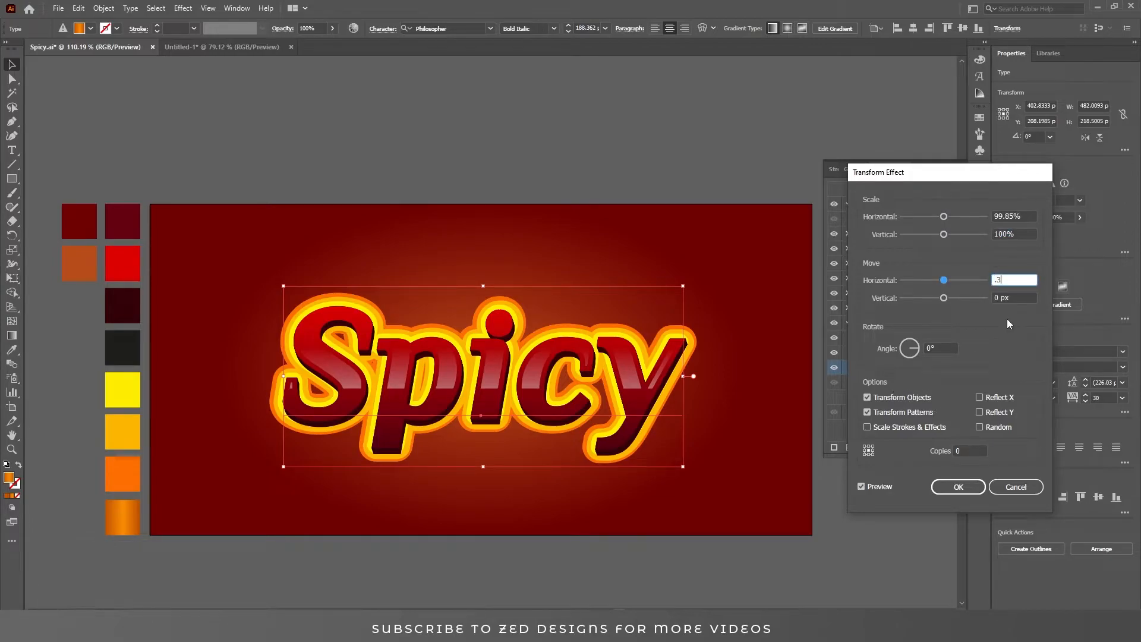
pyautogui.write('1')
pyautogui.press('Tab')
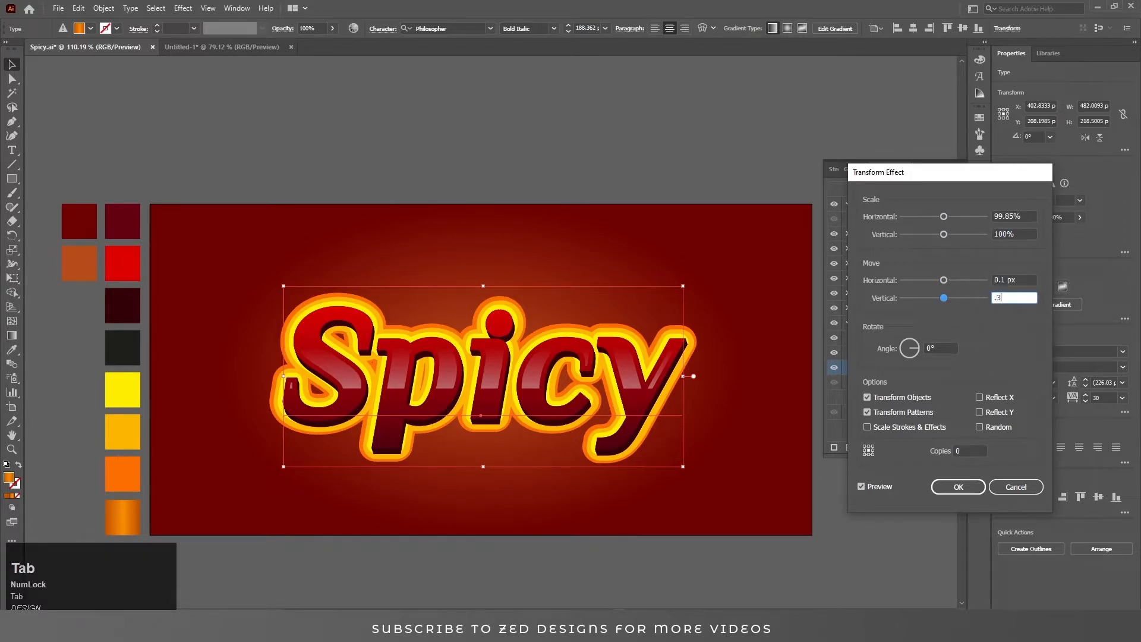
pyautogui.press('Tab')
pyautogui.click(964, 450)
pyautogui.write('30')
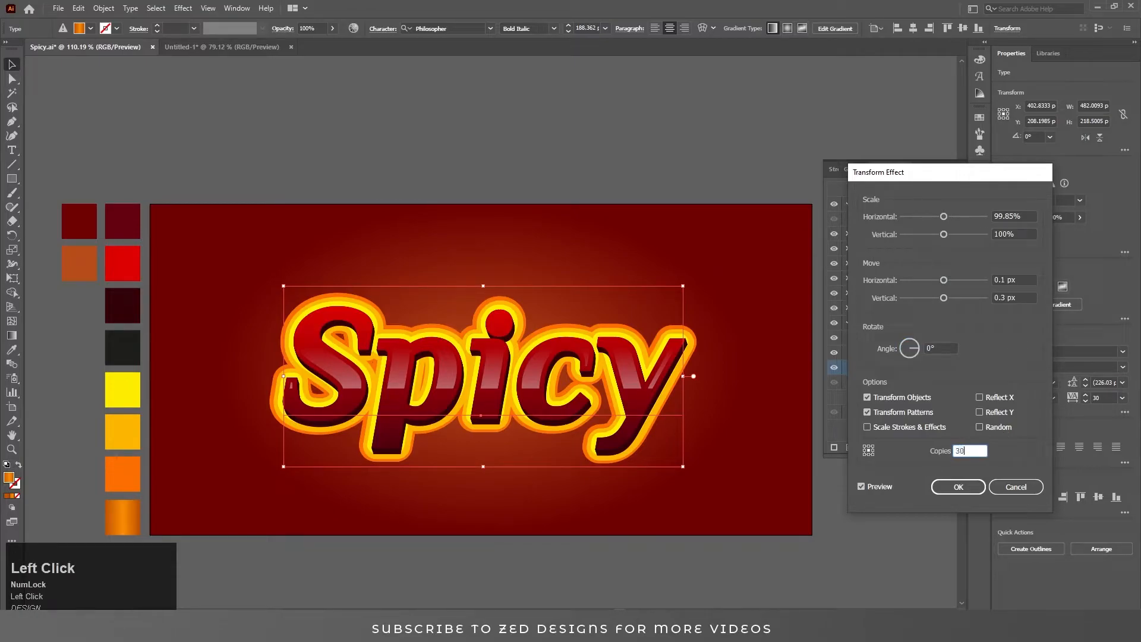
pyautogui.press('Tab')
pyautogui.hotkey('shift', 'Tab')
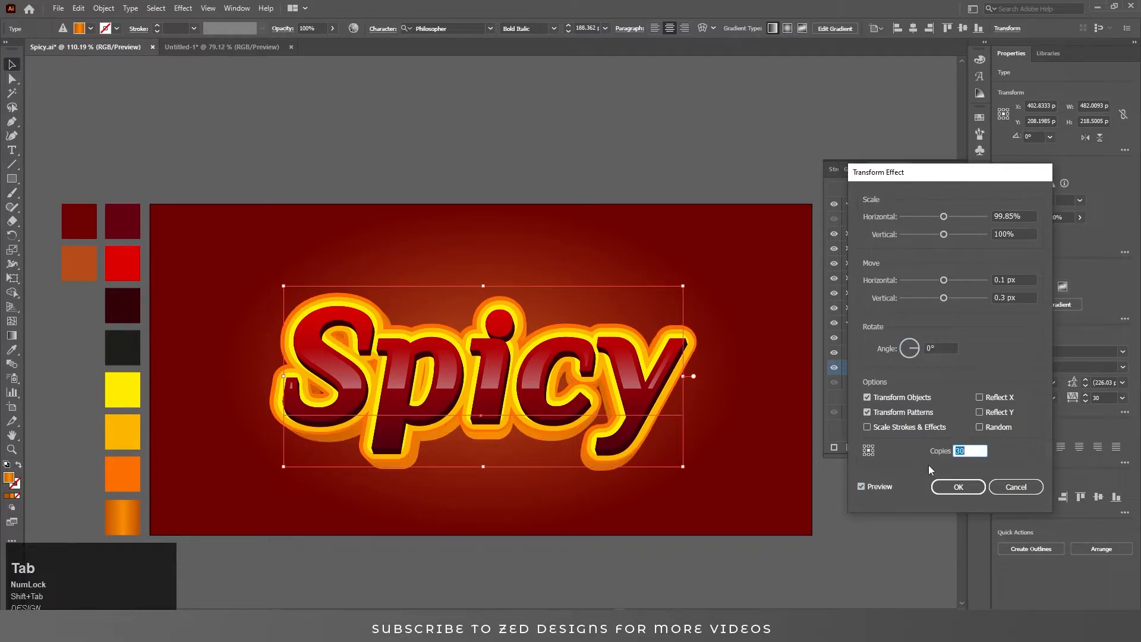
pyautogui.press('Return')
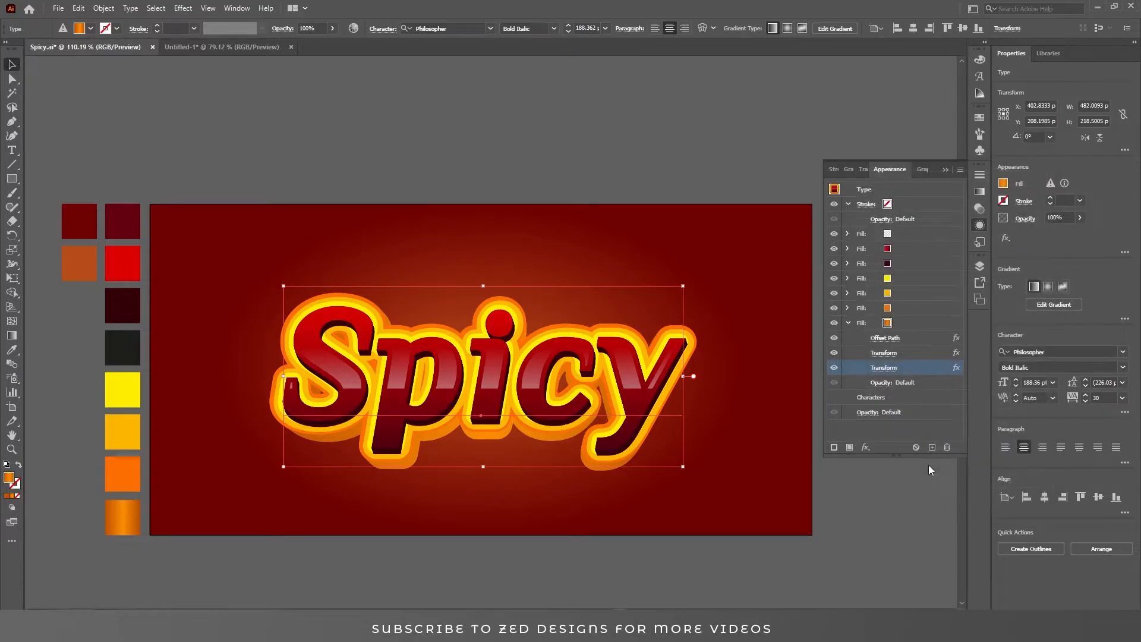
# Shorten the gradient fill's gradient with the Gradient tool so it spans roughly the text width.
pyautogui.click(924, 328)
pyautogui.press('g')
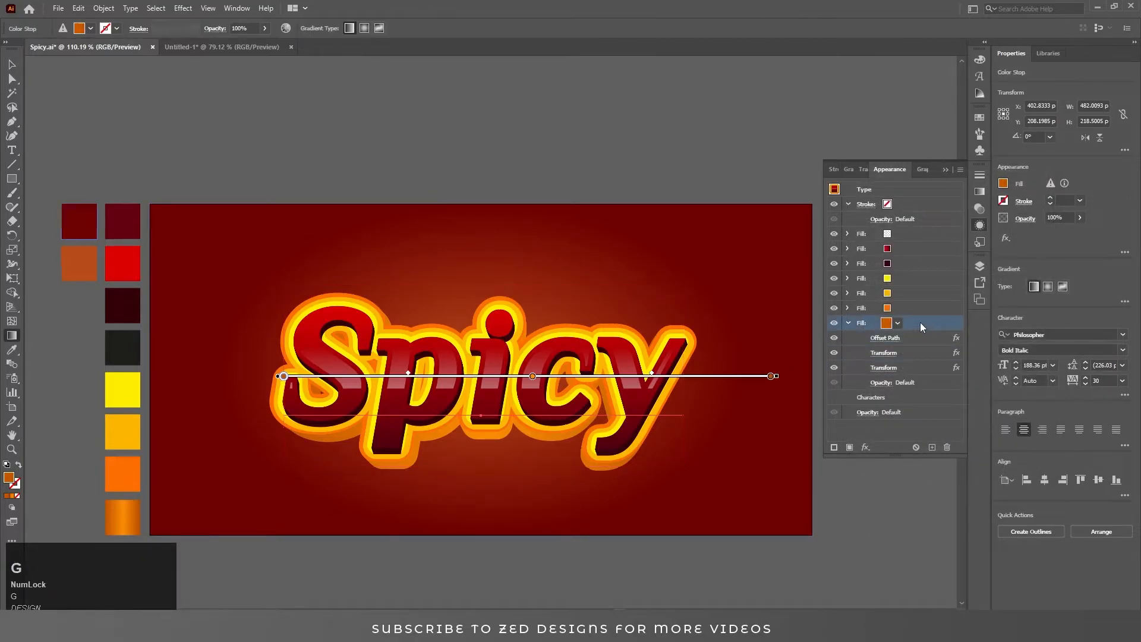
pyautogui.moveTo(771, 376); pyautogui.dragTo(690, 377)
pyautogui.press('v')
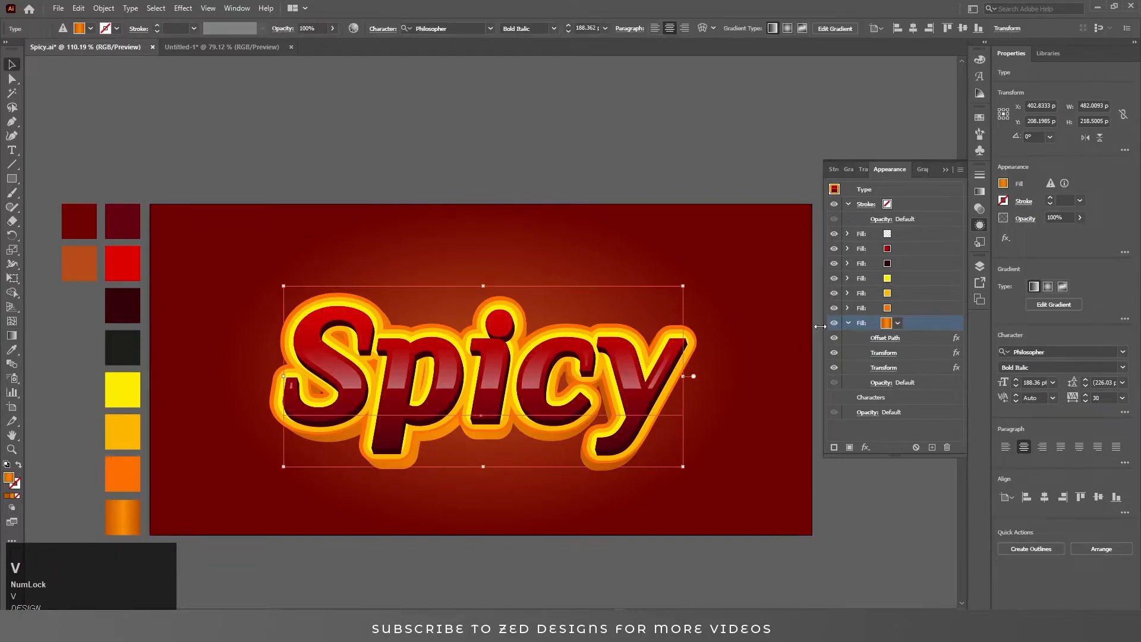
# Set both stops of the bottom fill's gradient to the bright orange swatch colour.
pyautogui.click(913, 323)
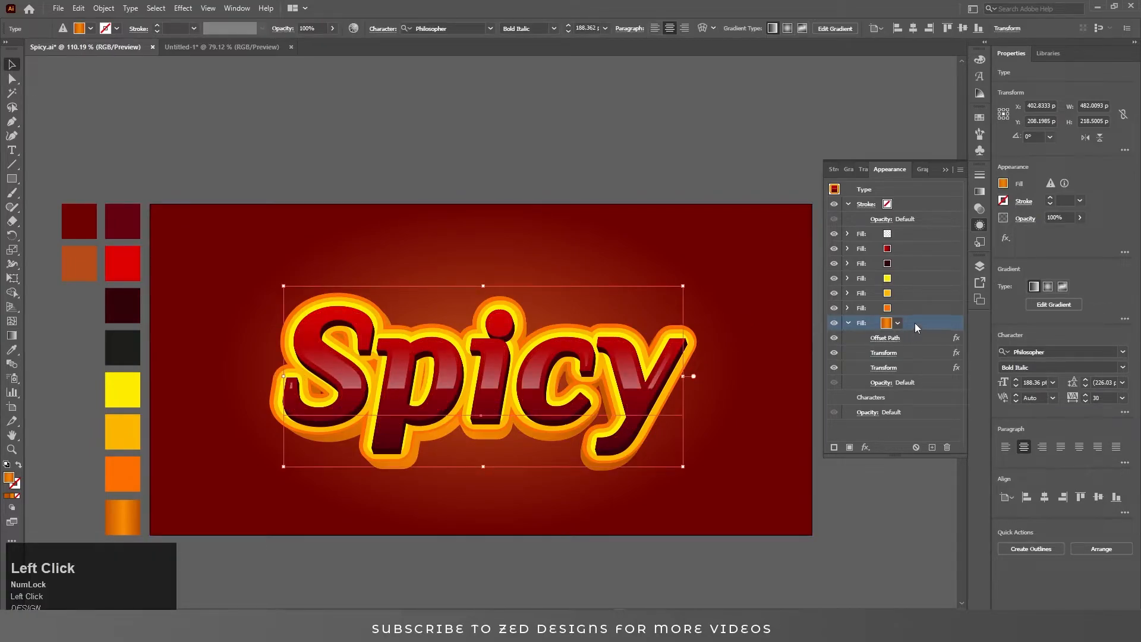
pyautogui.click(897, 323)
pyautogui.click(1029, 234)
pyautogui.click(977, 193)
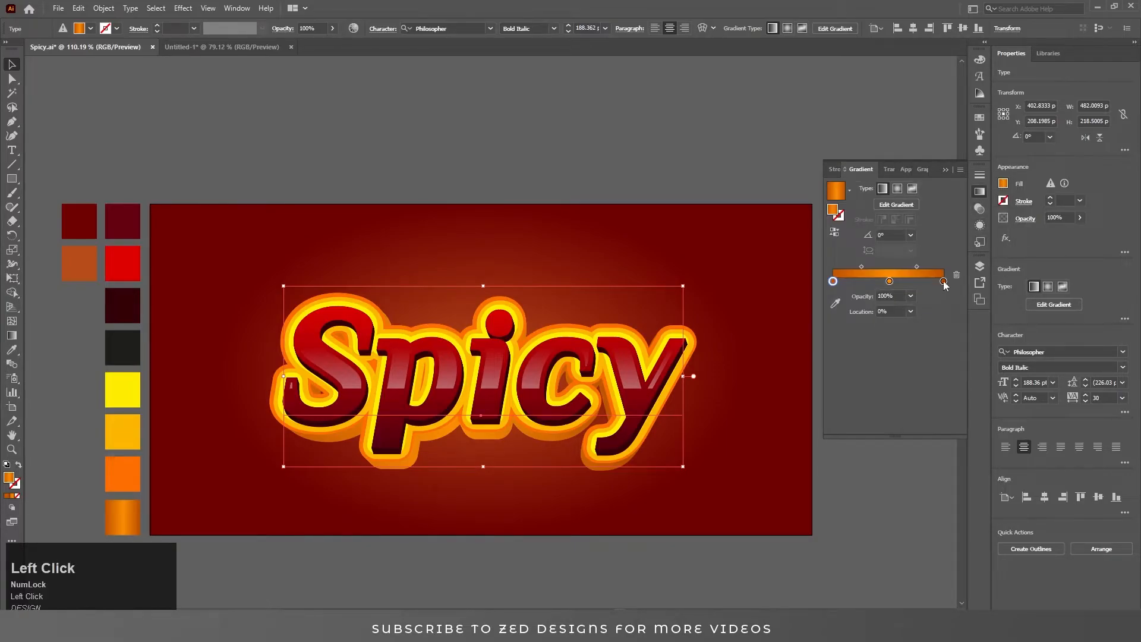
pyautogui.click(943, 281)
pyautogui.click(835, 304)
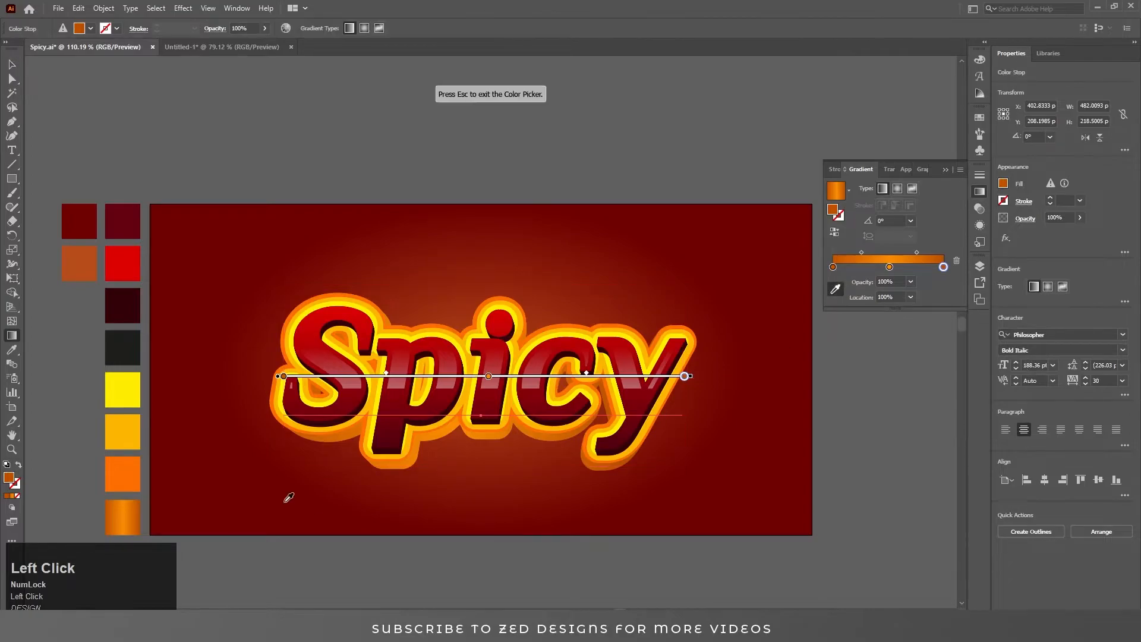
pyautogui.click(126, 470)
pyautogui.click(832, 267)
pyautogui.click(122, 467)
pyautogui.press('v')
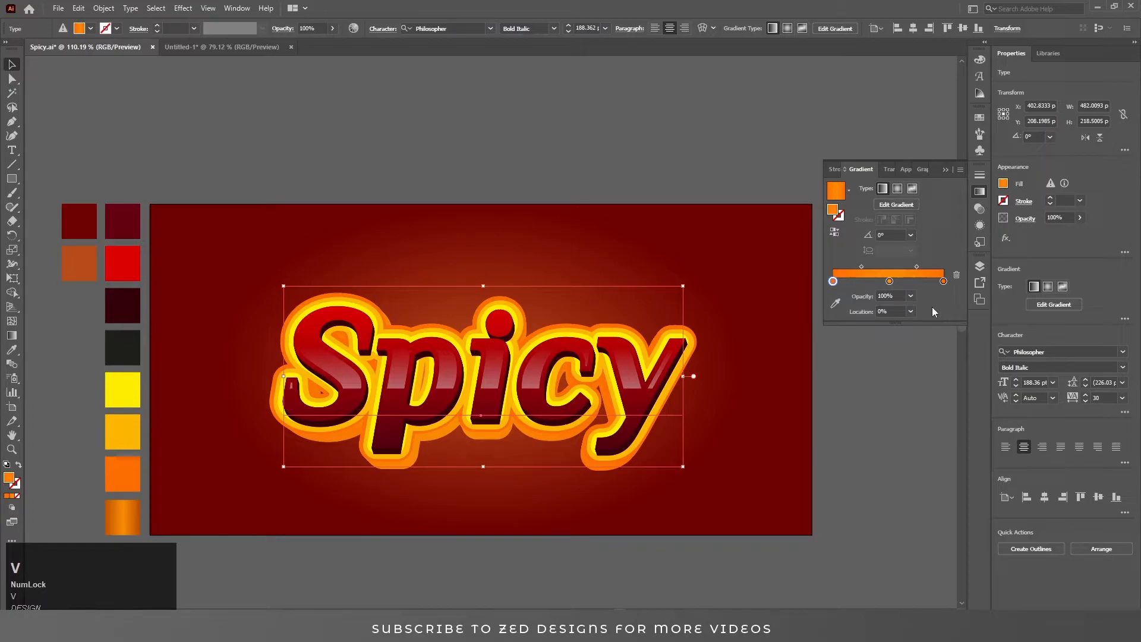
# Add an Inner Glow to the bottom orange-gradient fill and set the glow colour to red-orange (R 232, G 67, B 3).
pyautogui.click(980, 224)
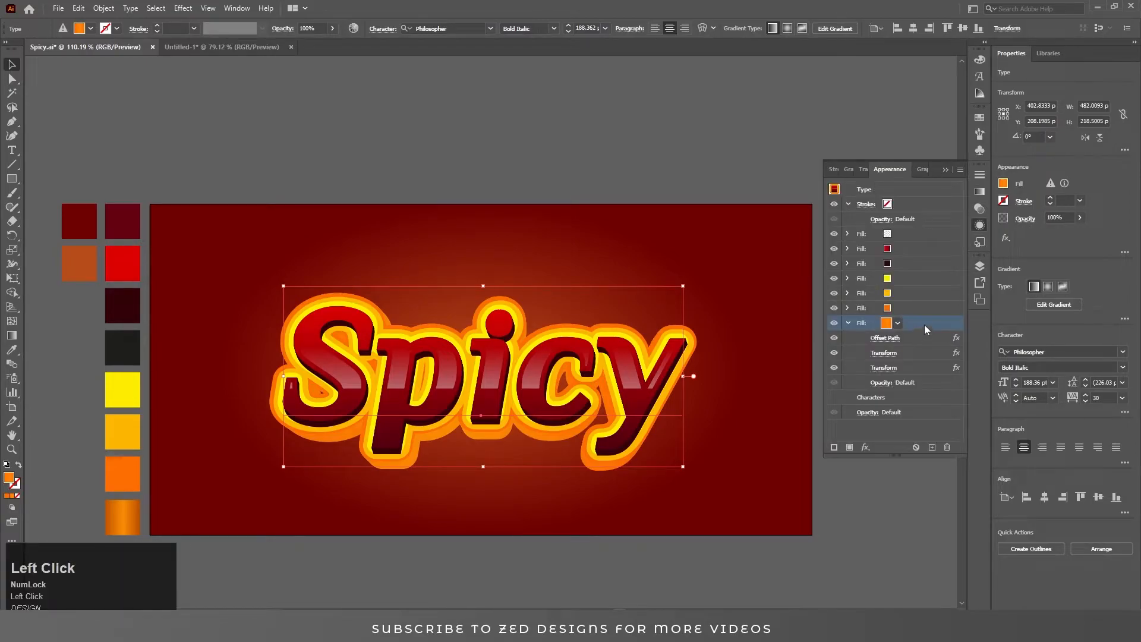
pyautogui.click(848, 322)
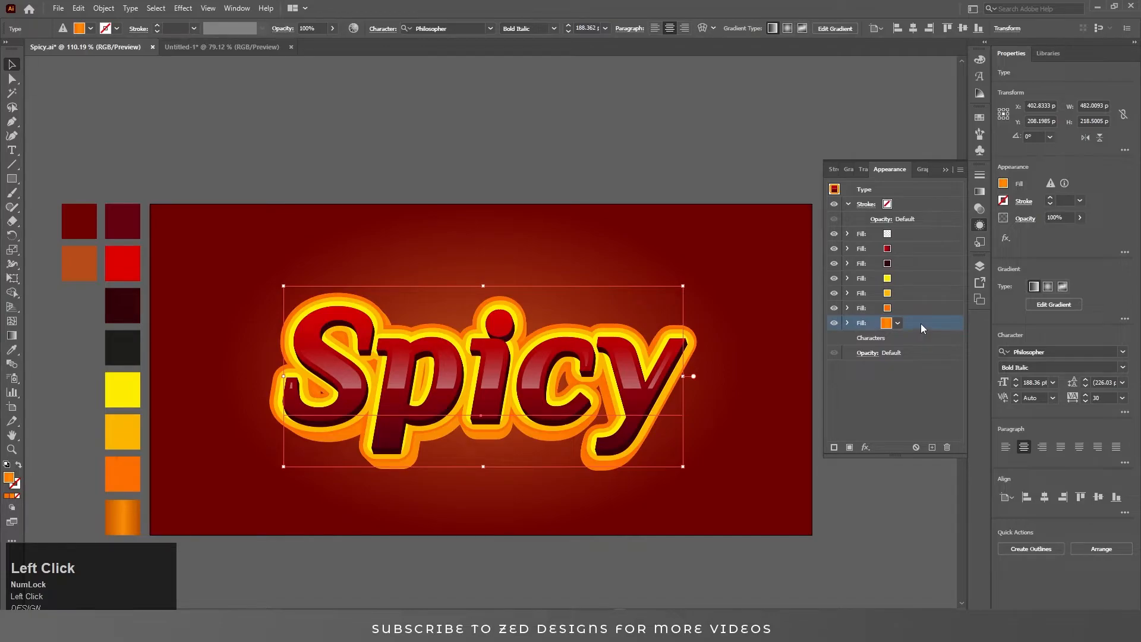
pyautogui.click(865, 446)
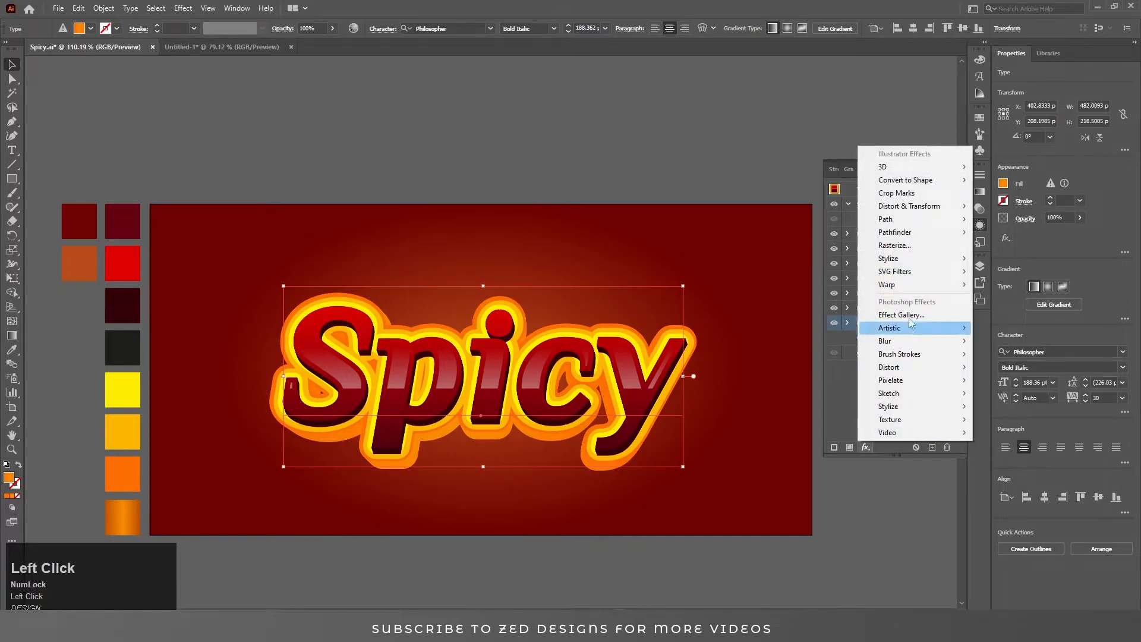
pyautogui.moveTo(928, 262)
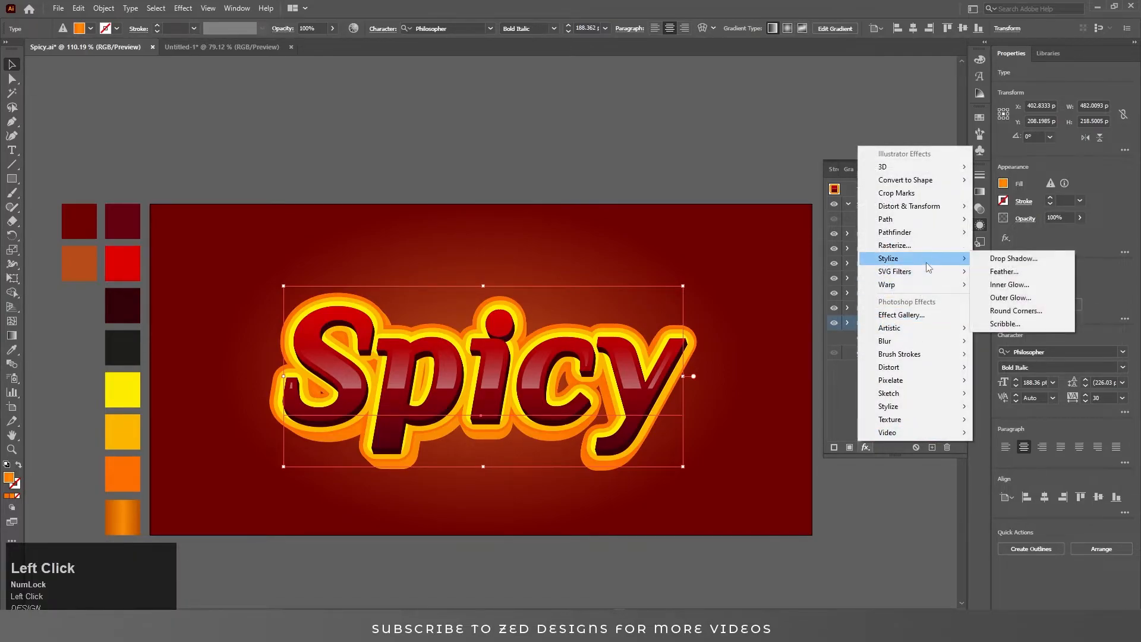
pyautogui.click(1027, 287)
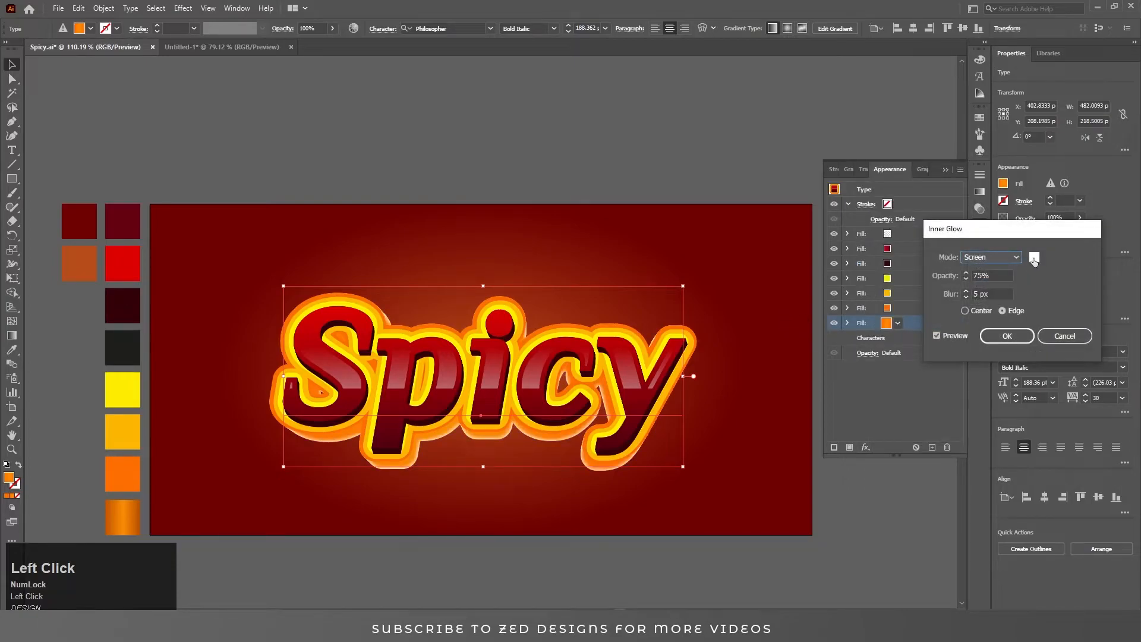
pyautogui.click(1034, 258)
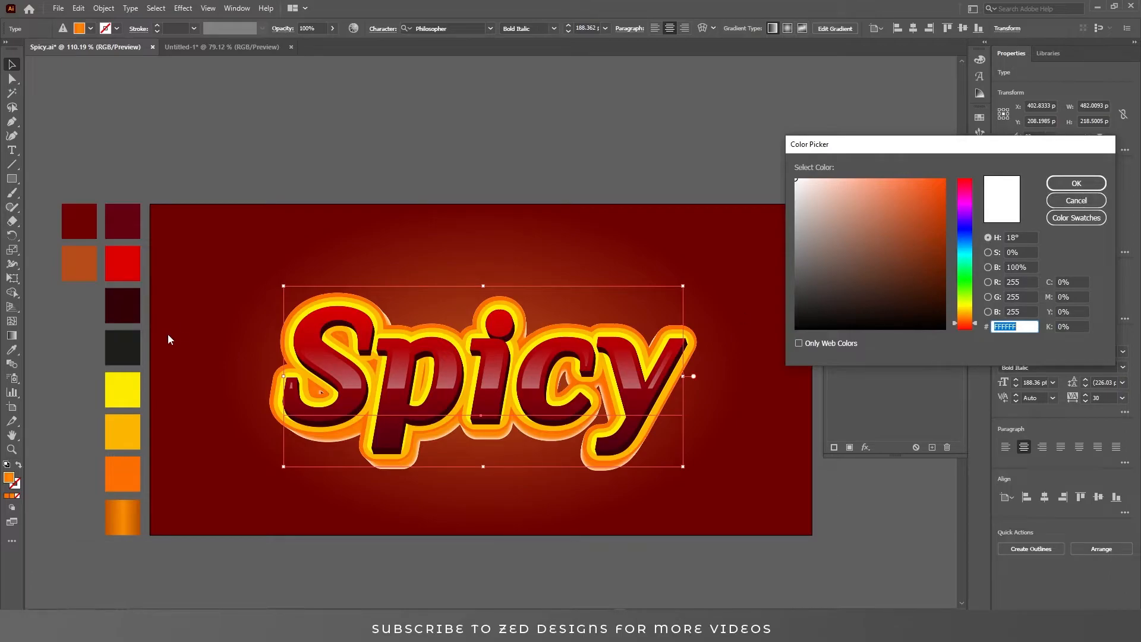
pyautogui.click(945, 192)
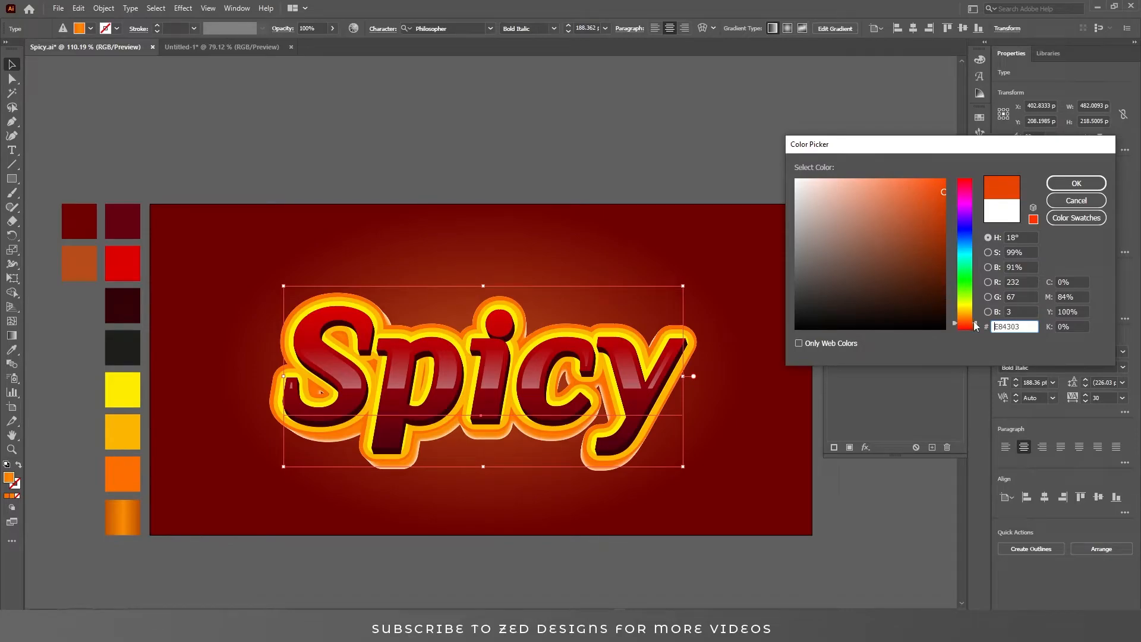
pyautogui.moveTo(976, 323); pyautogui.dragTo(976, 327)
pyautogui.click(1070, 183)
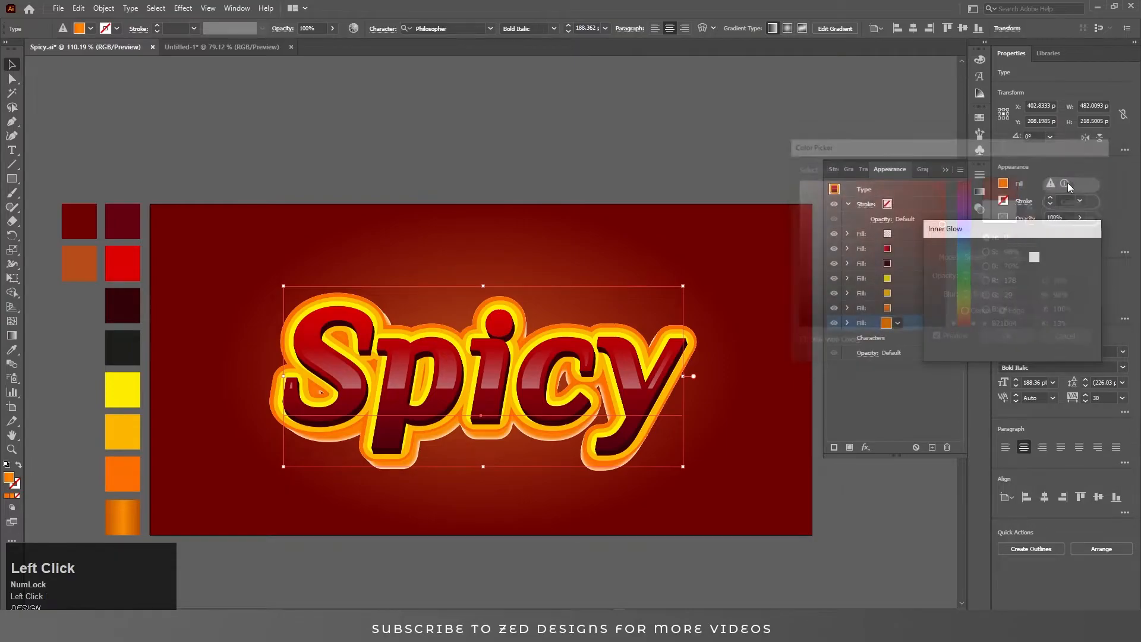
# Set the Inner Glow mode to Multiply with a 10 px blur and apply it.
pyautogui.click(997, 259)
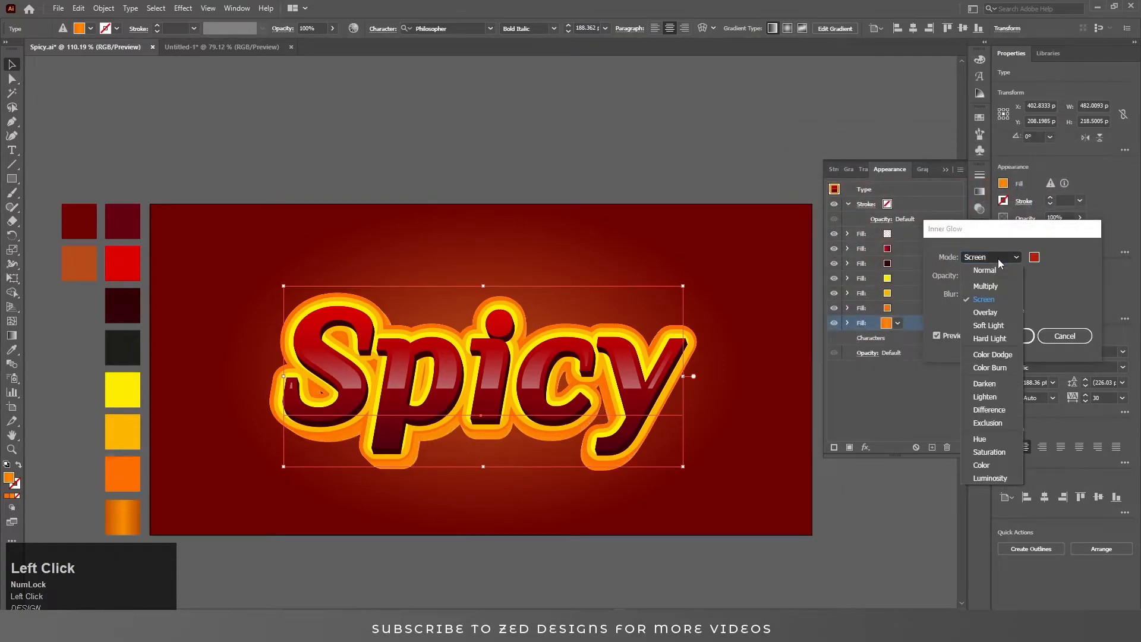
pyautogui.click(1010, 301)
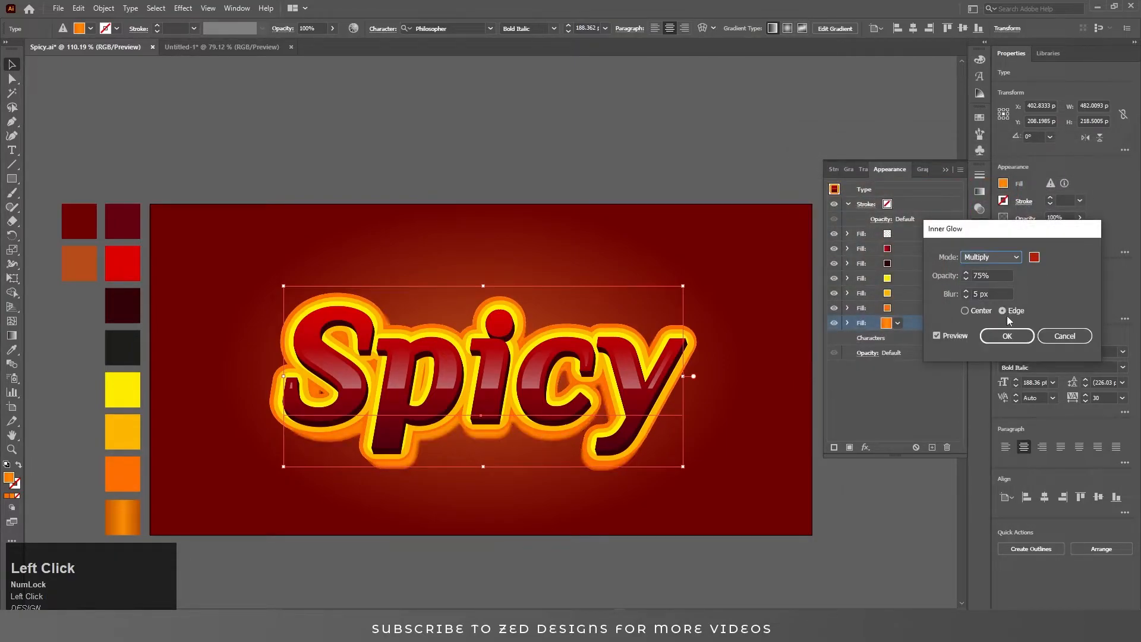
pyautogui.press('Tab')
pyautogui.press('Tab')
pyautogui.write('10')
pyautogui.hotkey('shift', 'Tab')
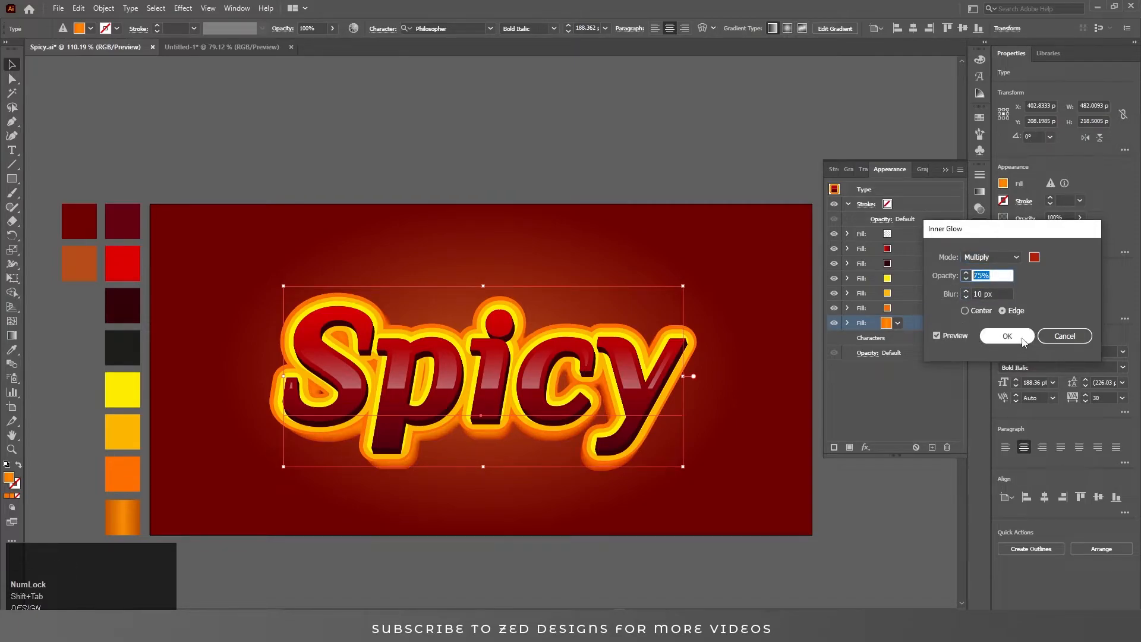
pyautogui.click(995, 338)
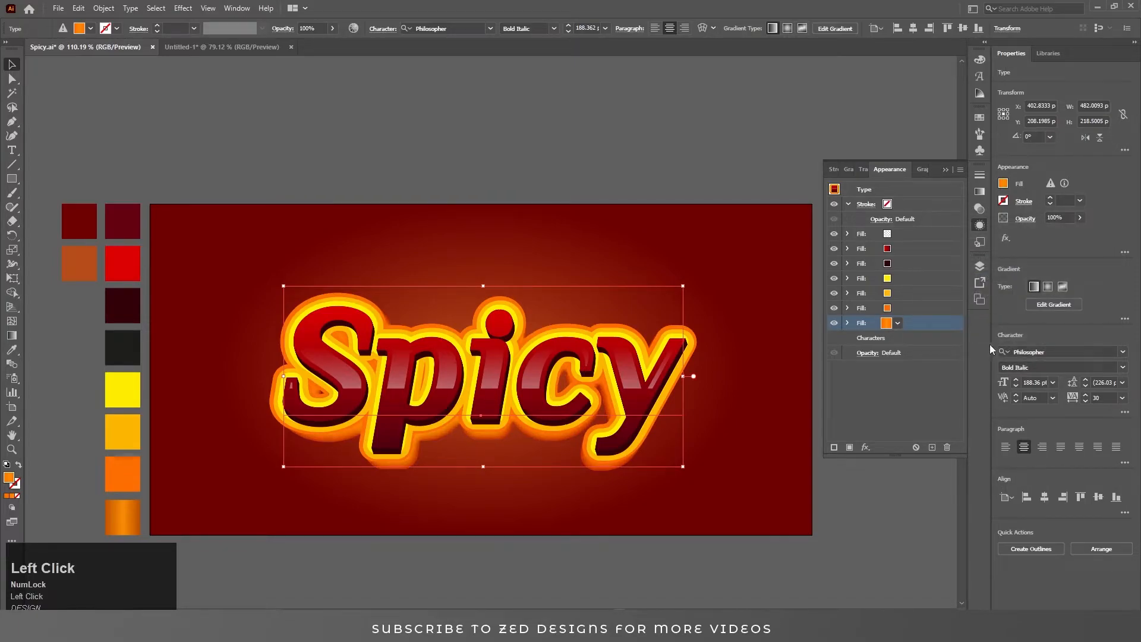
# Duplicate the dark fill and set the copy's Transform effect to 30 copies.
pyautogui.click(910, 263)
pyautogui.click(931, 448)
pyautogui.click(897, 279)
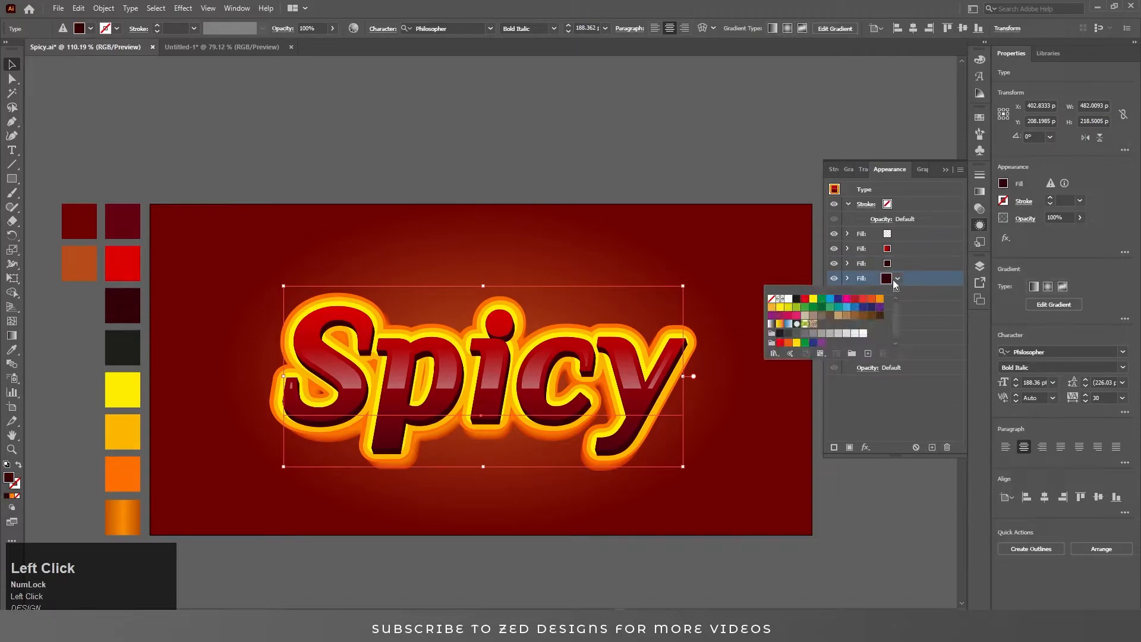
pyautogui.click(846, 278)
pyautogui.click(847, 278)
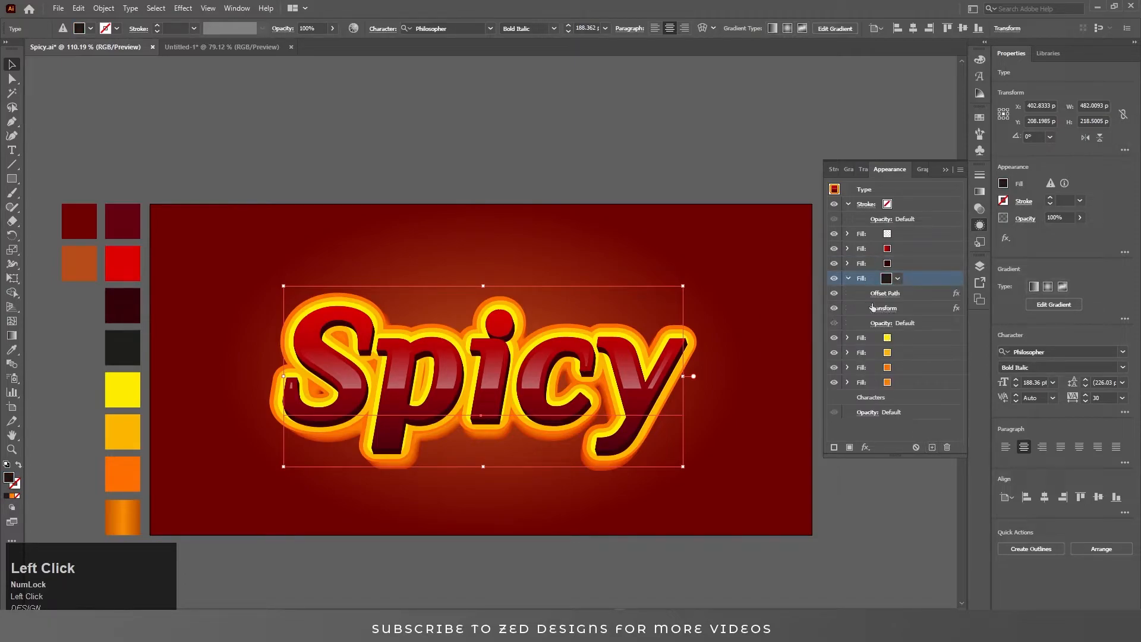
pyautogui.click(883, 308)
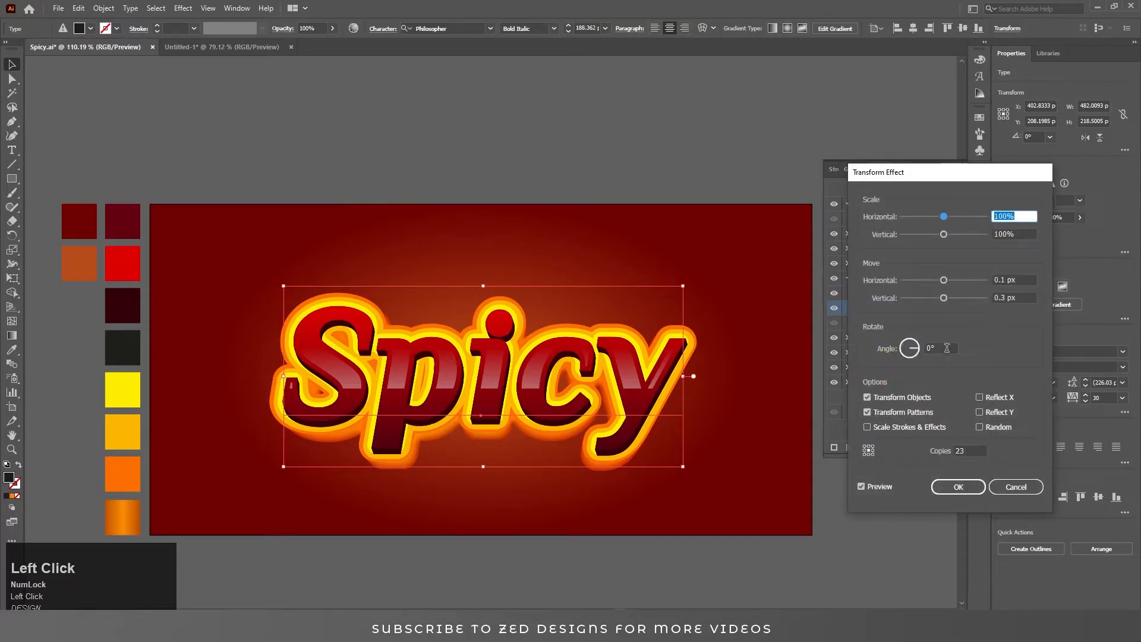
pyautogui.doubleClick(968, 452)
pyautogui.write('30')
pyautogui.press('Tab')
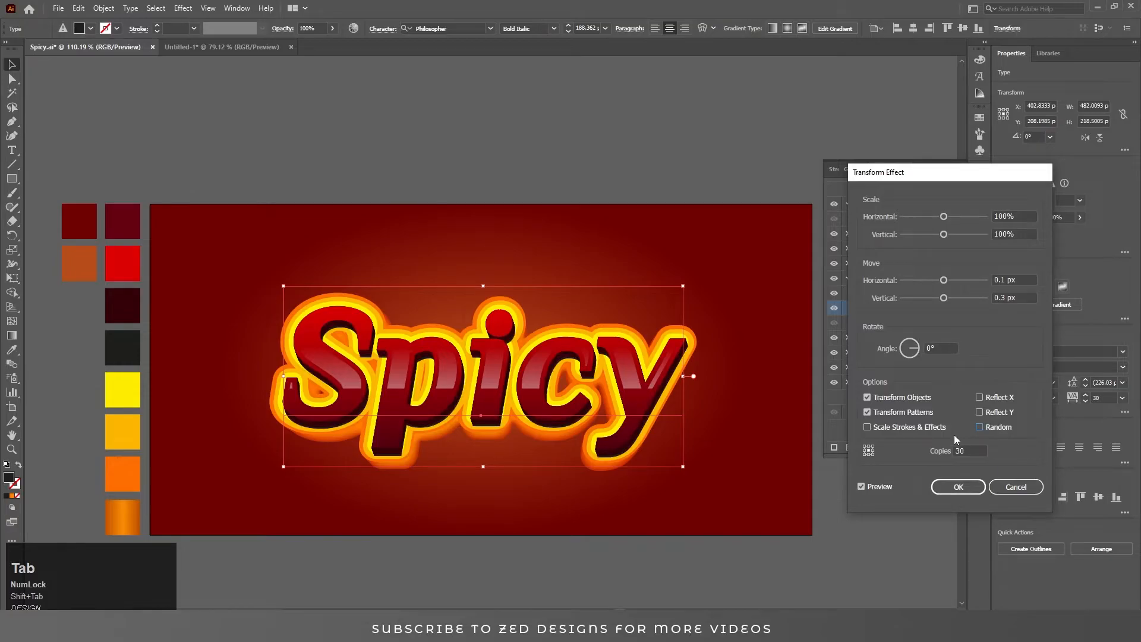
pyautogui.click(957, 487)
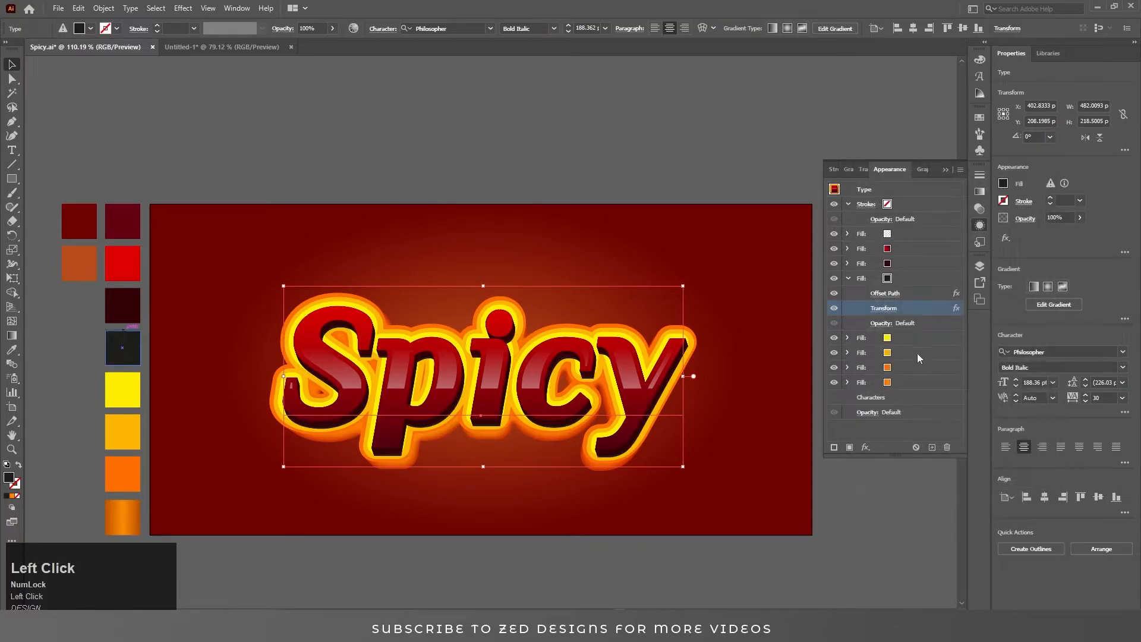
# Apply a Gaussian Blur with a 10 pixel radius to the duplicated dark fill.
pyautogui.click(903, 277)
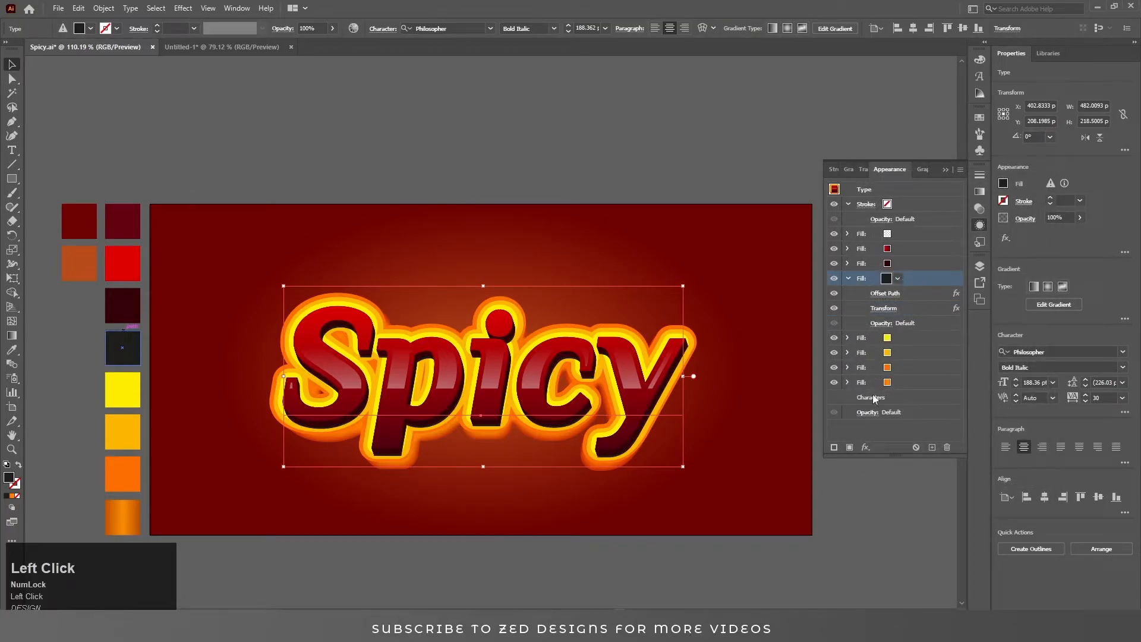
pyautogui.click(865, 446)
pyautogui.moveTo(933, 343)
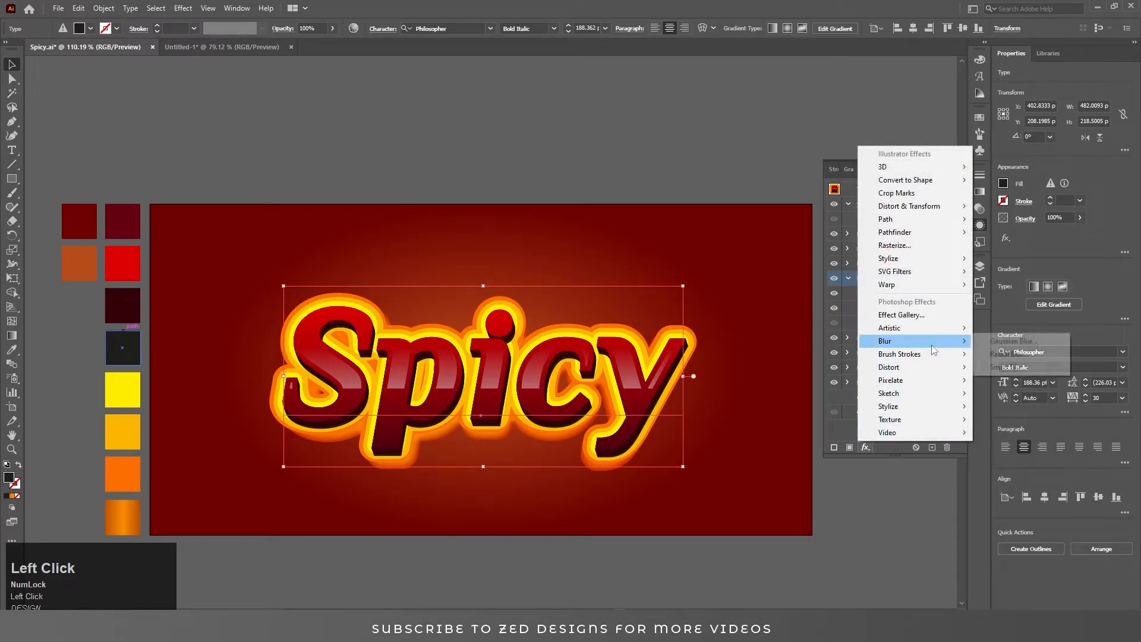
pyautogui.click(989, 343)
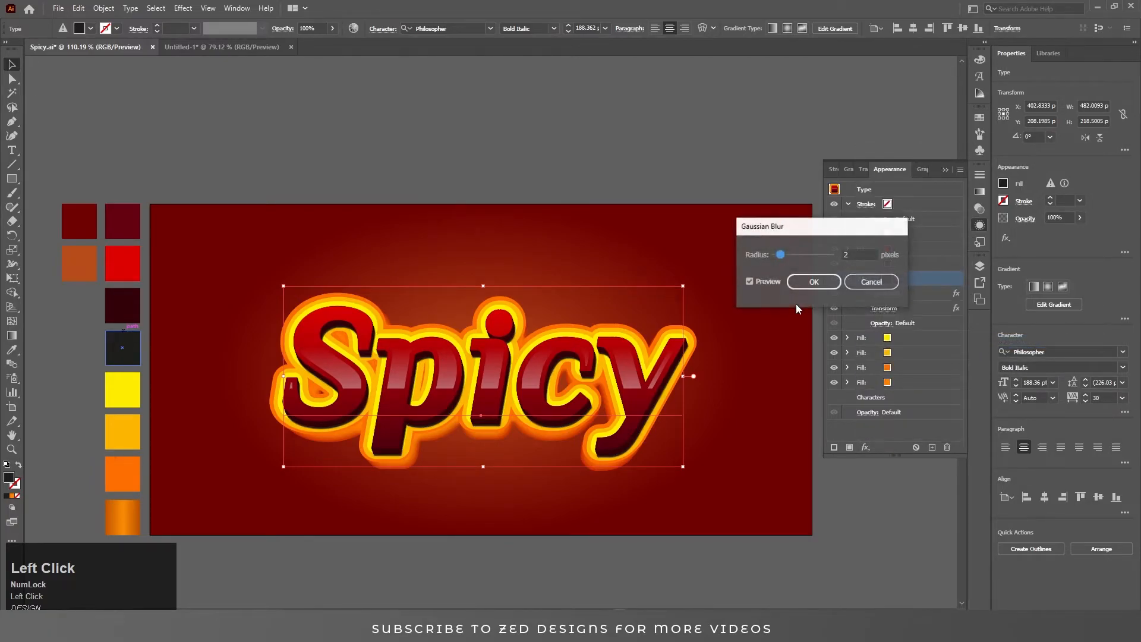
pyautogui.write('8')
pyautogui.press('Tab')
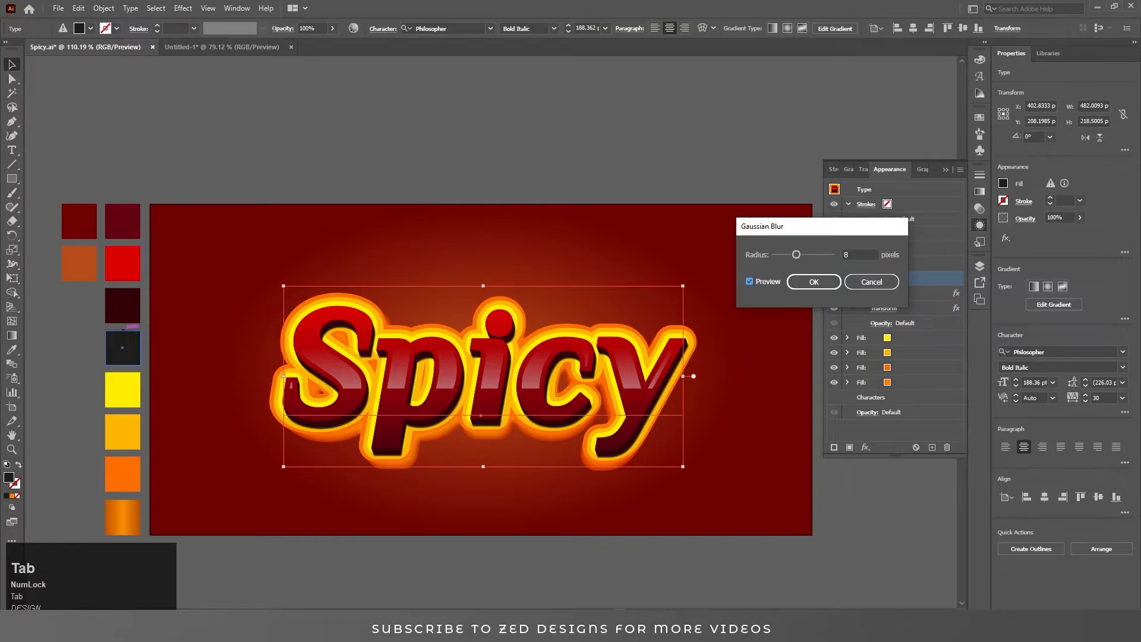
pyautogui.hotkey('shift', 'Tab')
pyautogui.press('Tab')
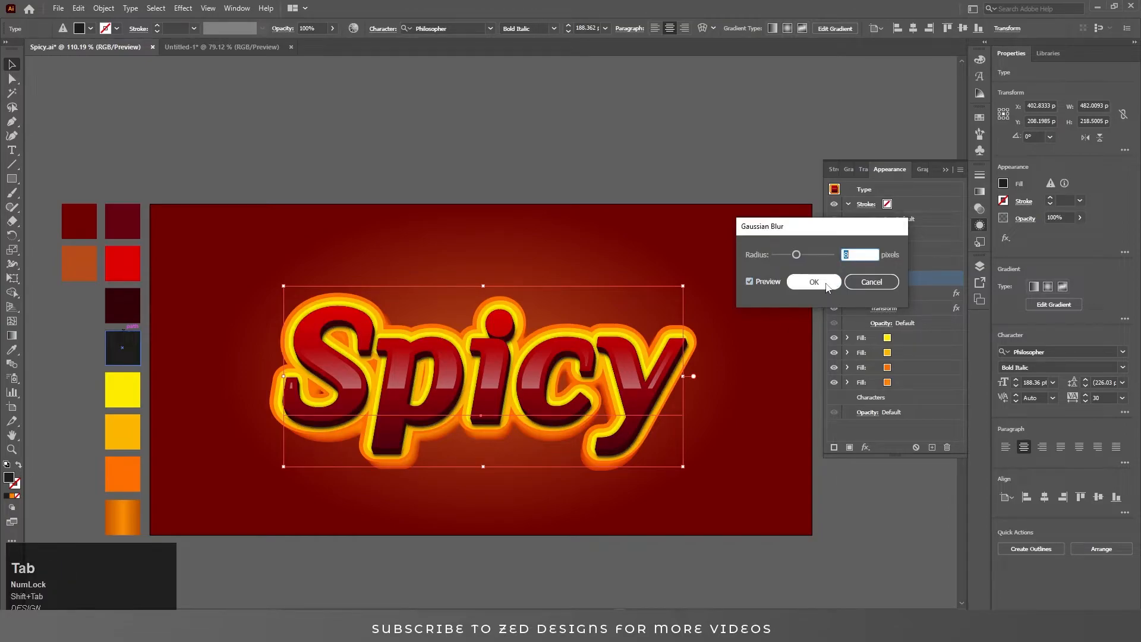
pyautogui.moveTo(859, 253); pyautogui.dragTo(832, 271)
pyautogui.write('1')
pyautogui.press('Tab')
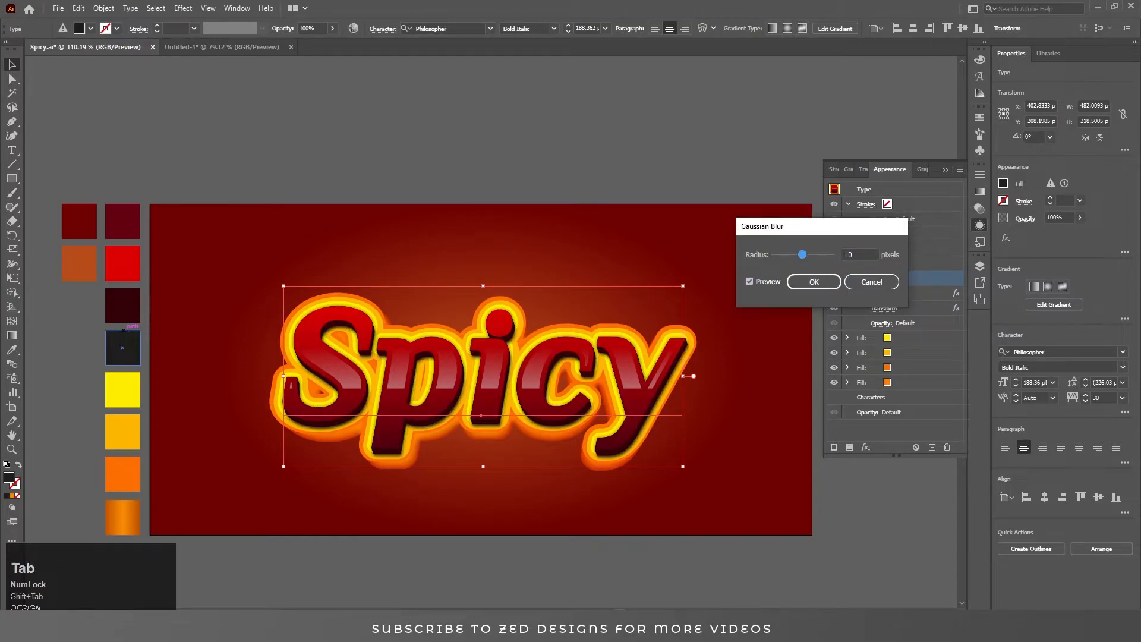
pyautogui.click(822, 284)
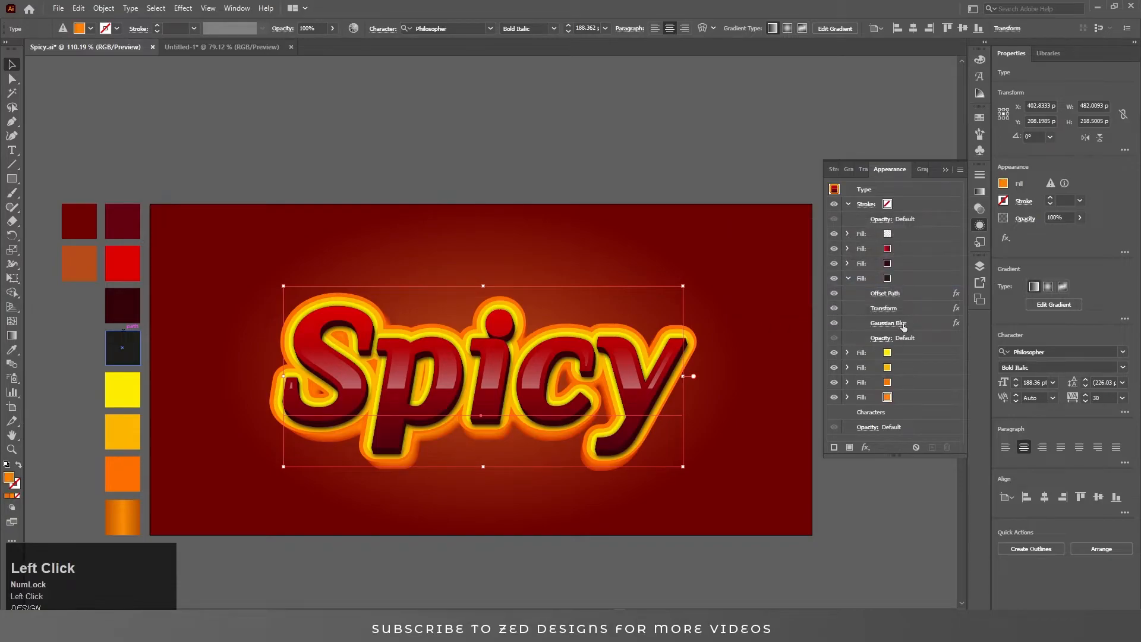
# Duplicate the bottom orange-gradient fill with its inner glow.
pyautogui.click(908, 279)
pyautogui.click(848, 278)
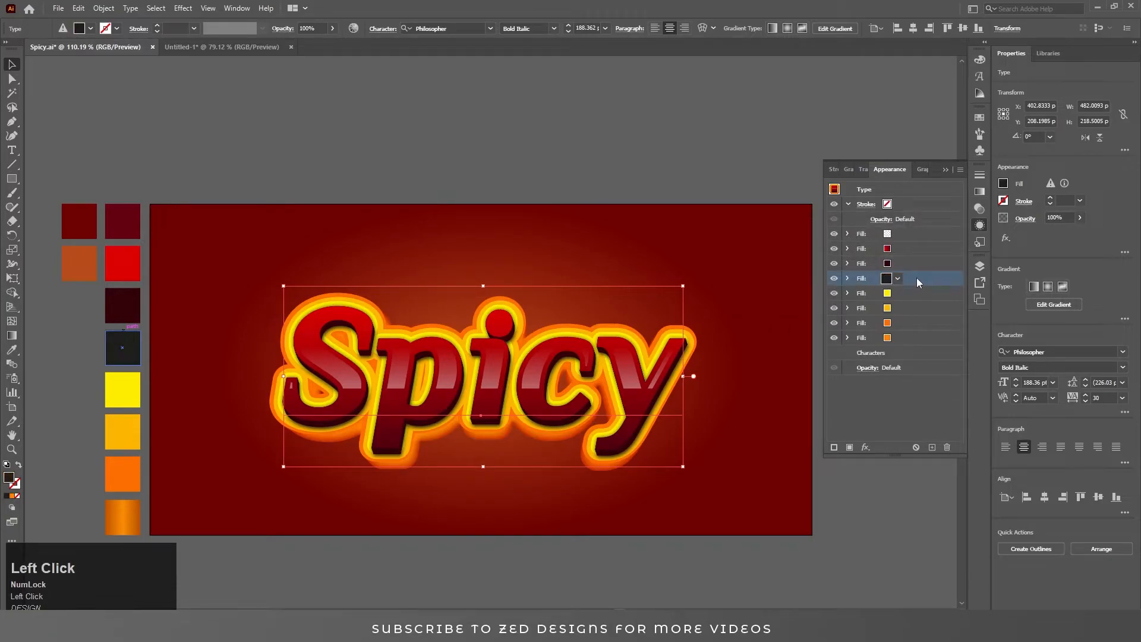
pyautogui.click(913, 337)
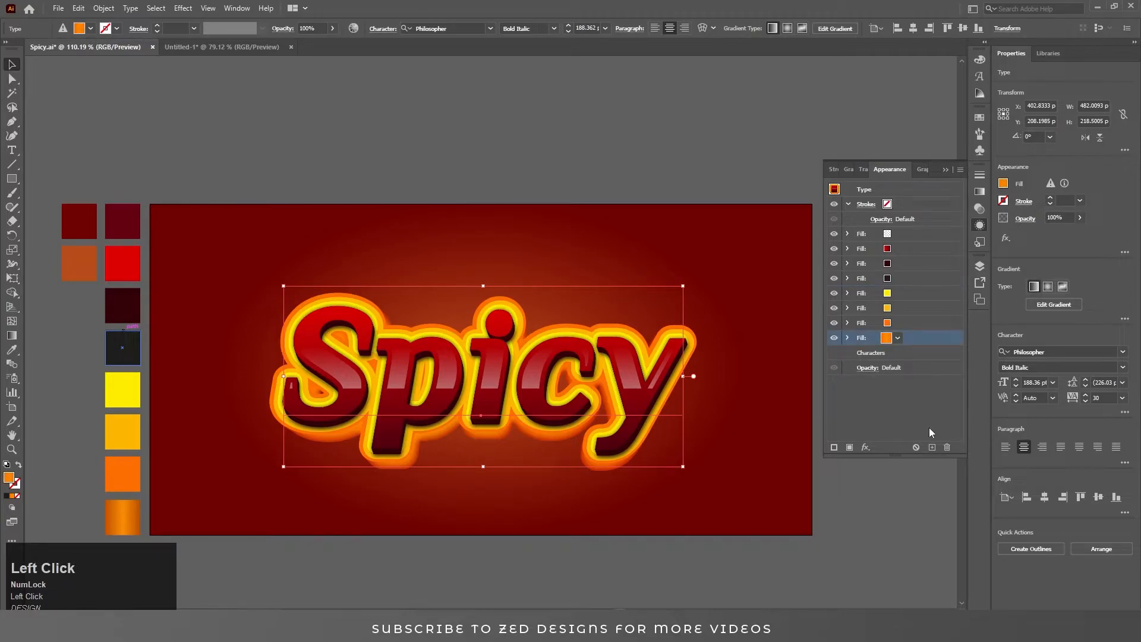
pyautogui.click(865, 446)
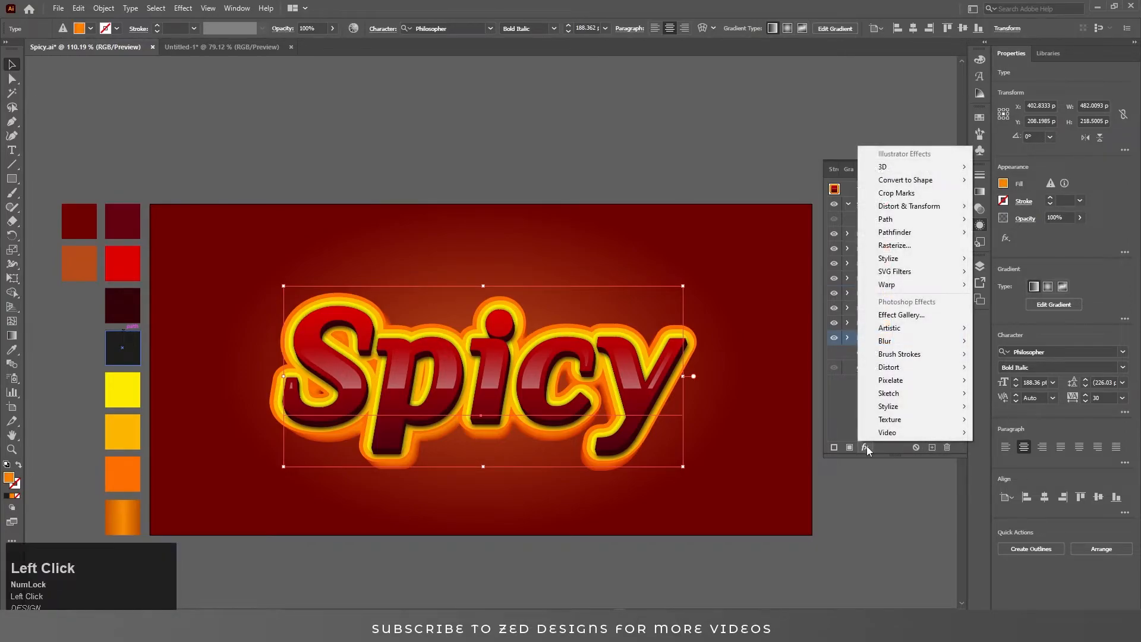
pyautogui.click(866, 447)
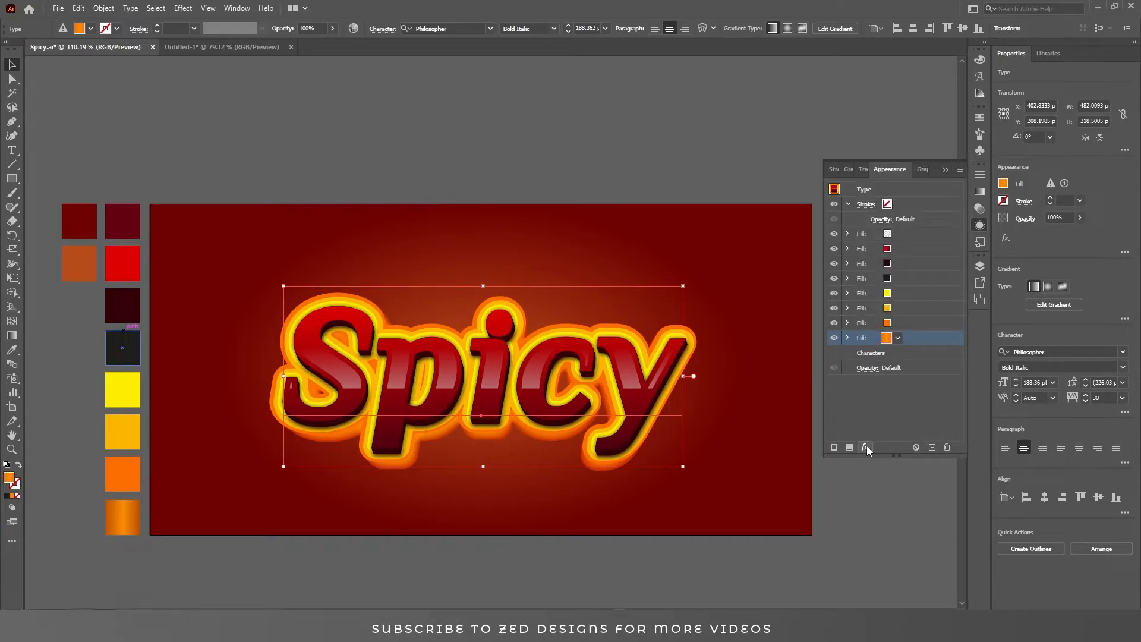
pyautogui.click(930, 447)
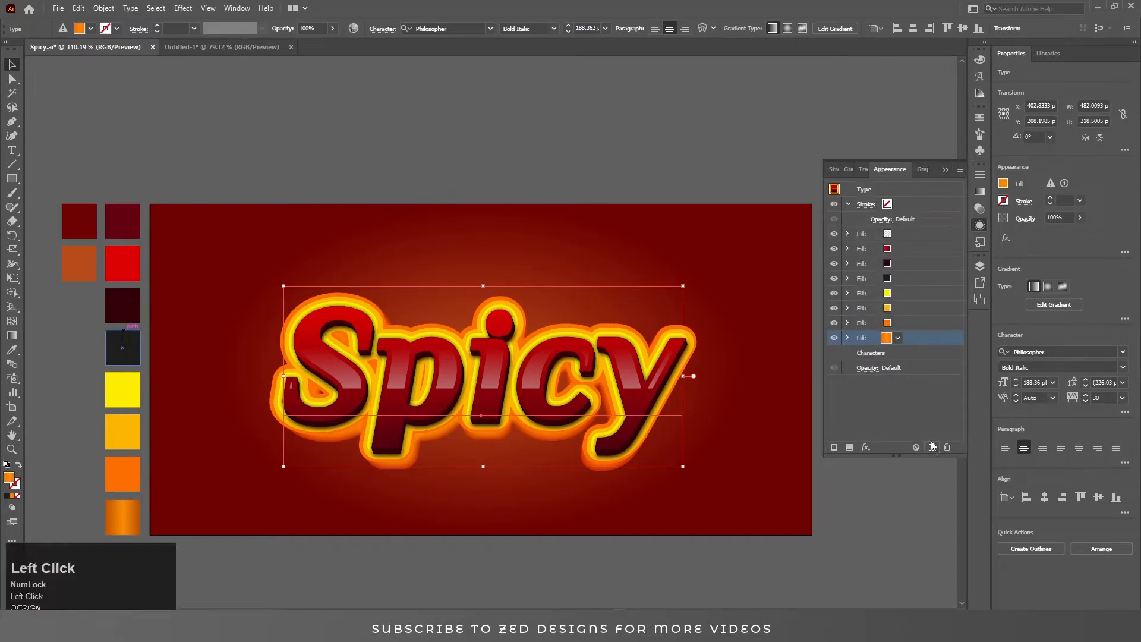
# Give the new bottom fill a dark colour and set its second Transform effect to 40 copies.
pyautogui.click(848, 353)
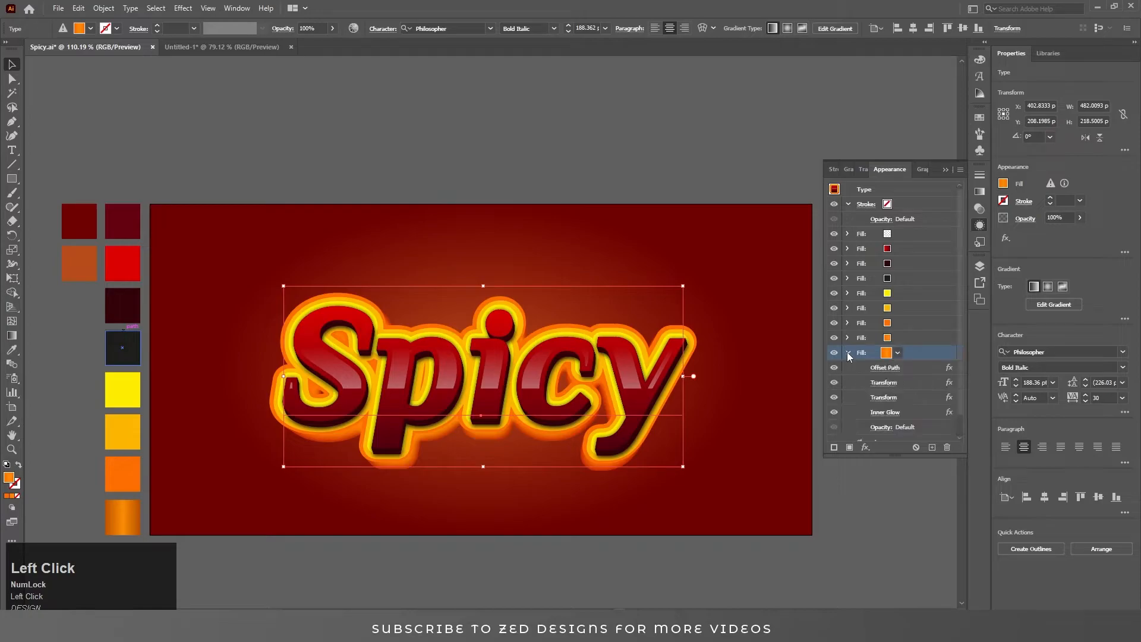
pyautogui.click(897, 352)
pyautogui.scroll(-1, 918, 389)
pyautogui.click(889, 375)
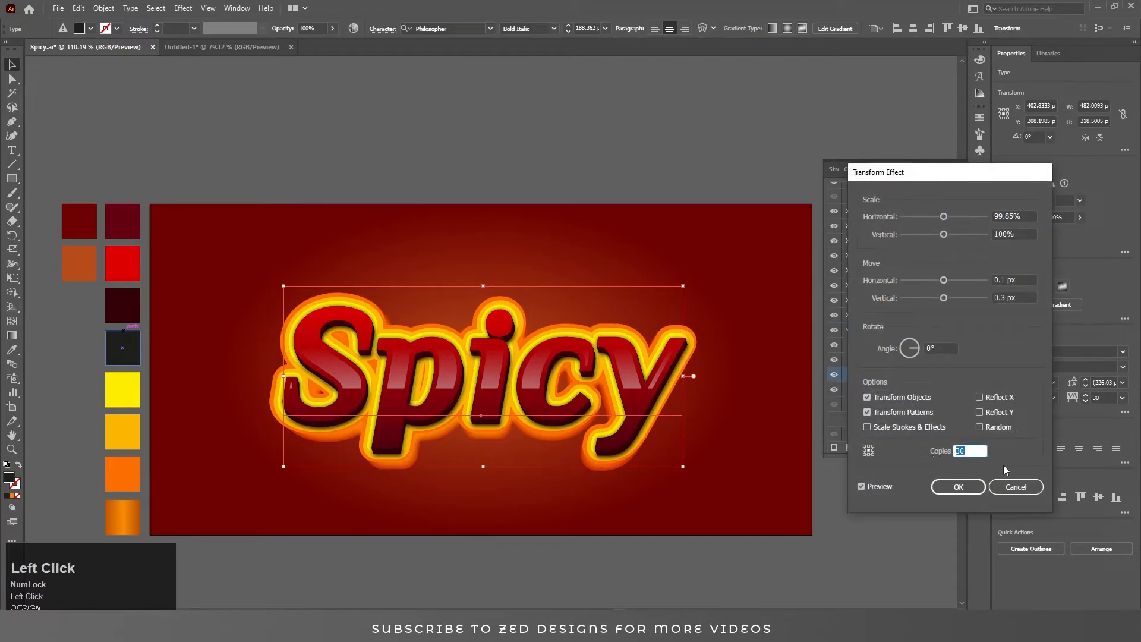
pyautogui.write('410')
pyautogui.press('Tab')
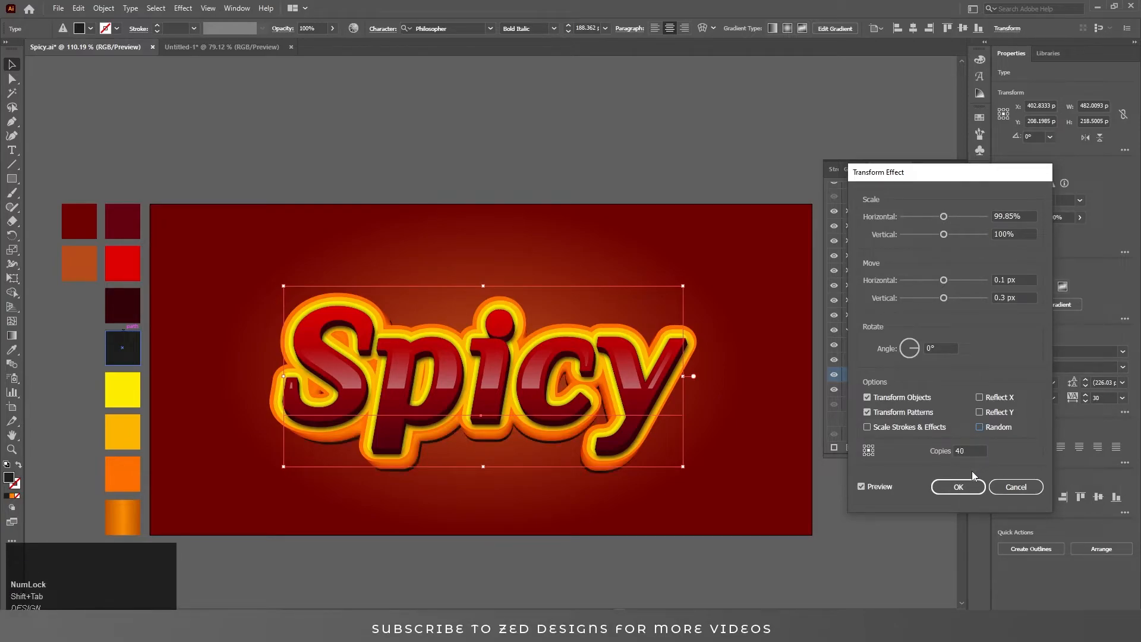
pyautogui.click(958, 487)
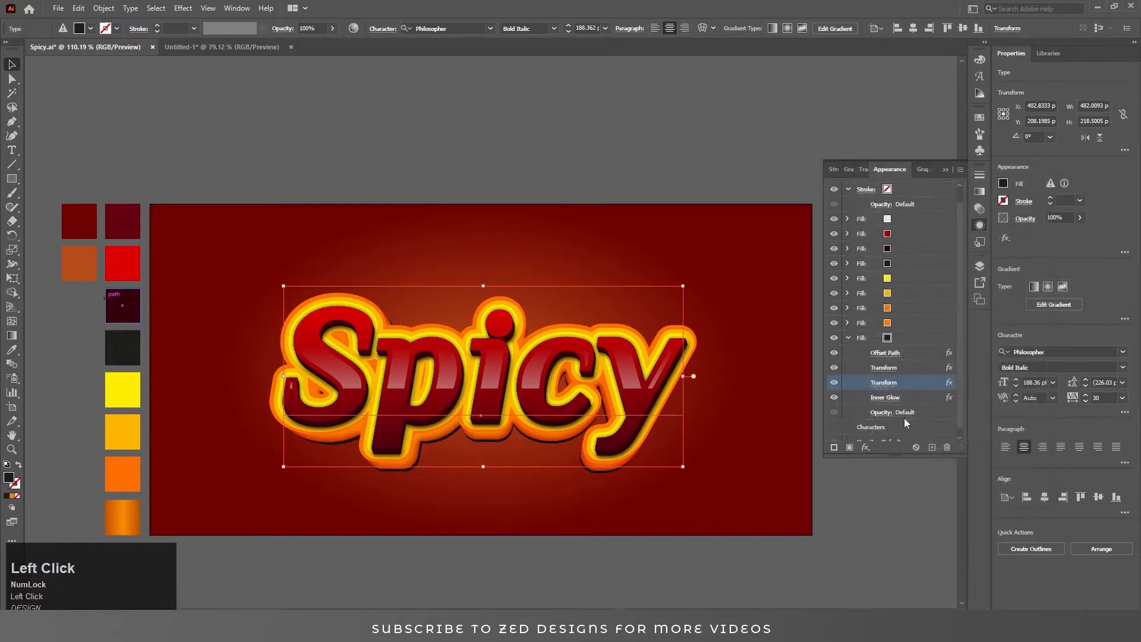
# Apply a Gaussian Blur with a 30 pixel radius to the new dark bottom fill.
pyautogui.click(904, 336)
pyautogui.click(846, 337)
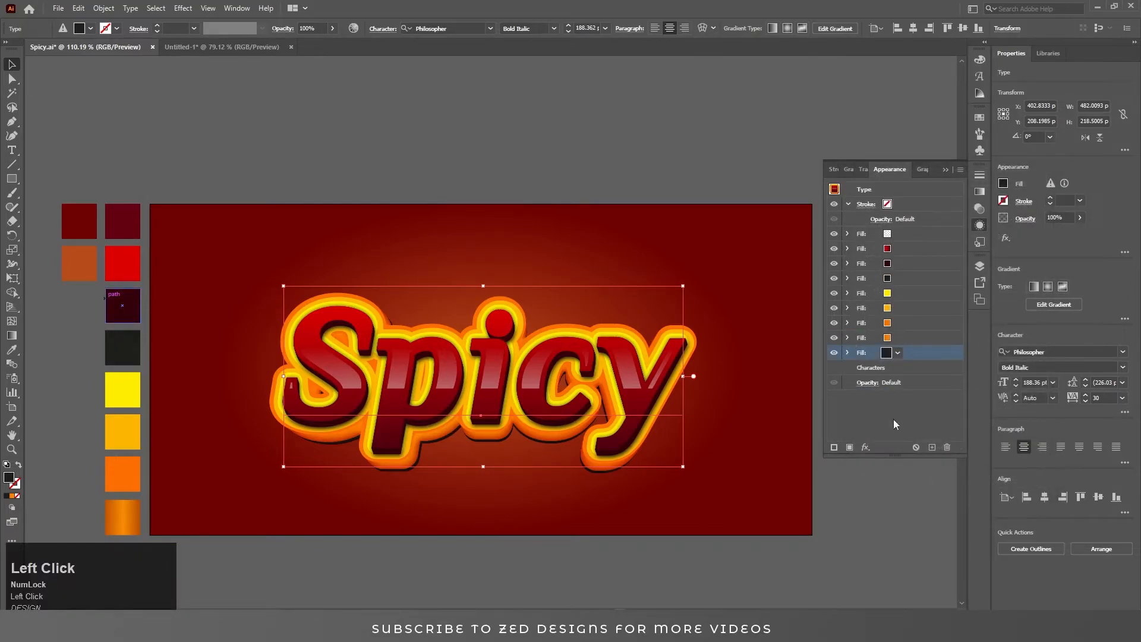
pyautogui.click(866, 447)
pyautogui.moveTo(886, 341)
pyautogui.click(1010, 340)
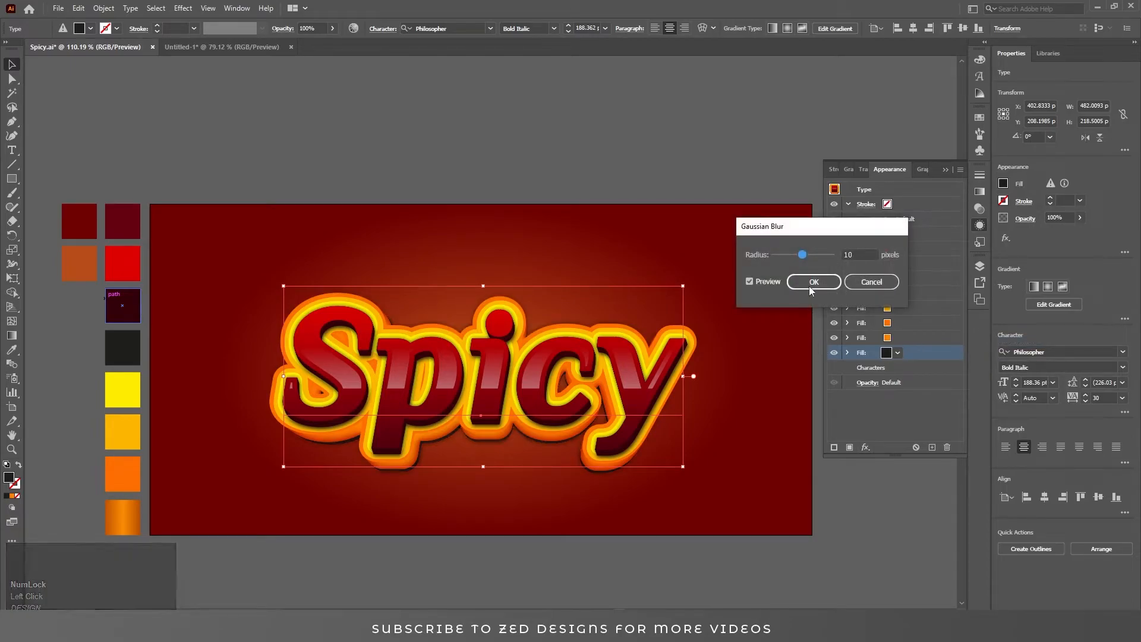
pyautogui.click(859, 255)
pyautogui.write('30')
pyautogui.press('Tab')
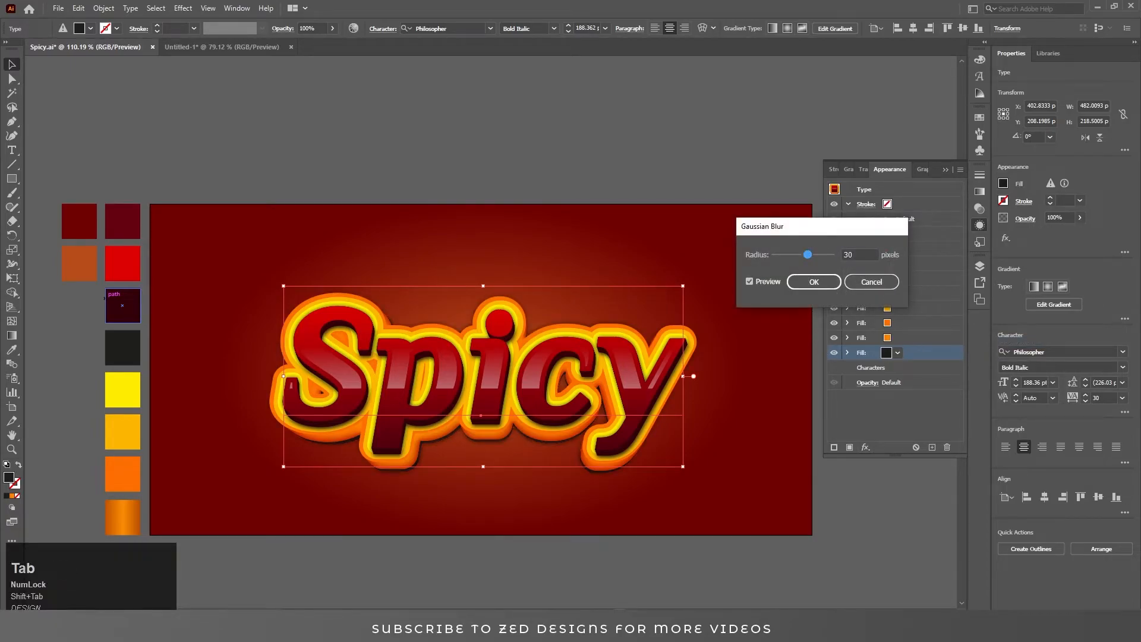
pyautogui.click(806, 285)
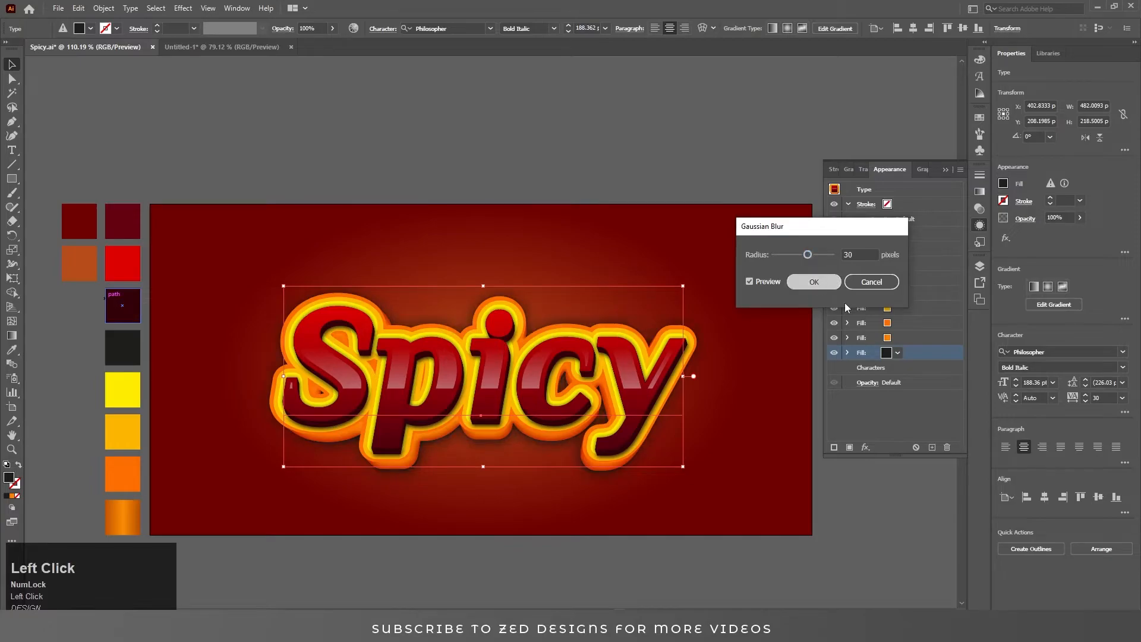
# Set the blending mode of the dark bottom fill to Multiply.
pyautogui.click(864, 383)
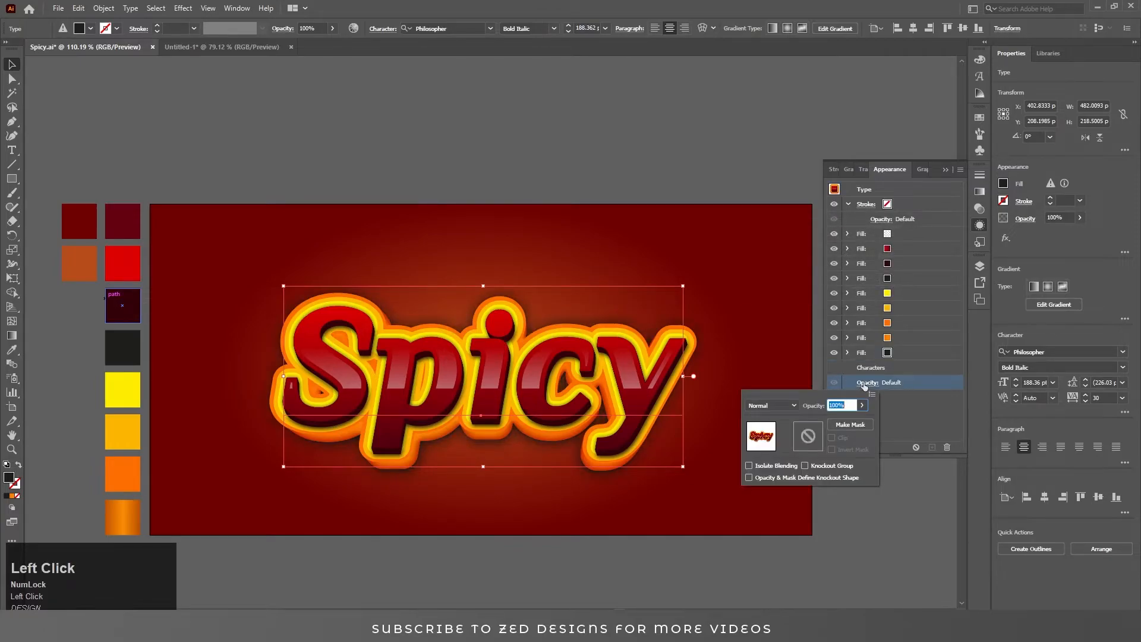
pyautogui.click(847, 352)
pyautogui.scroll(-2, 893, 404)
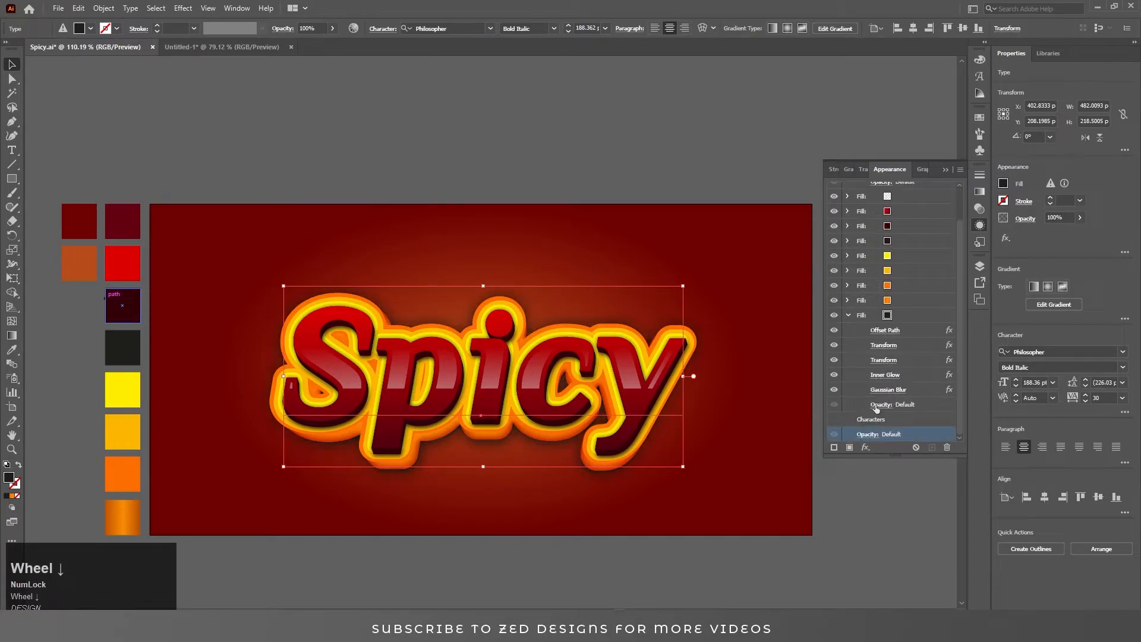
pyautogui.click(875, 409)
pyautogui.click(784, 427)
pyautogui.click(797, 240)
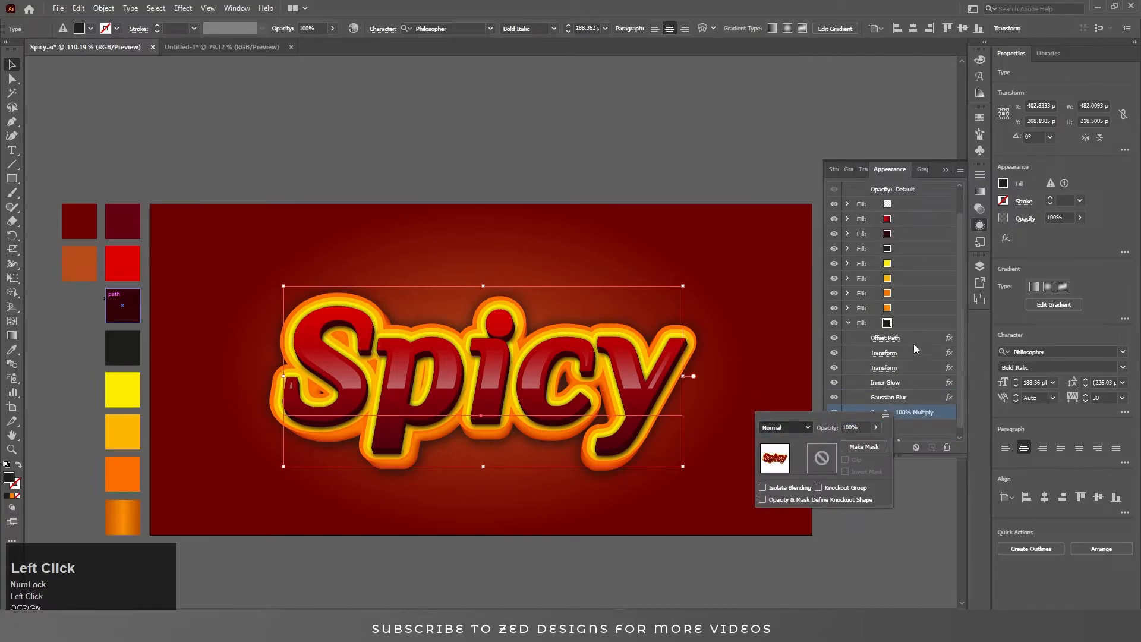
pyautogui.click(910, 323)
pyautogui.click(908, 324)
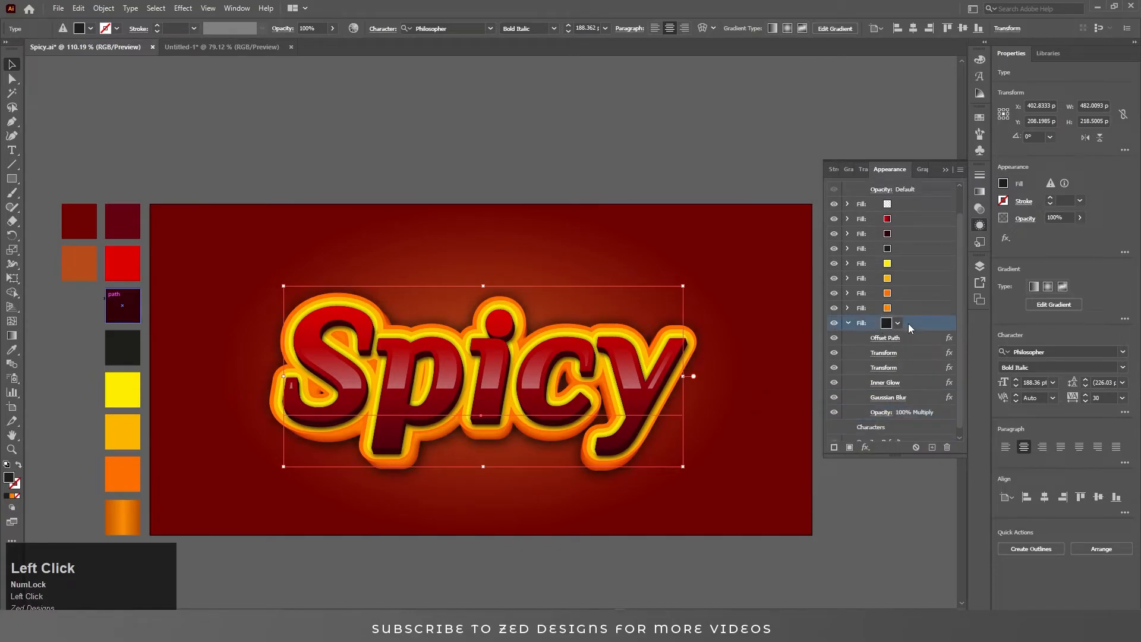
# Set the vertical move of the bottom fill's second Transform effect to 0.7 px.
pyautogui.click(883, 367)
pyautogui.click(1018, 281)
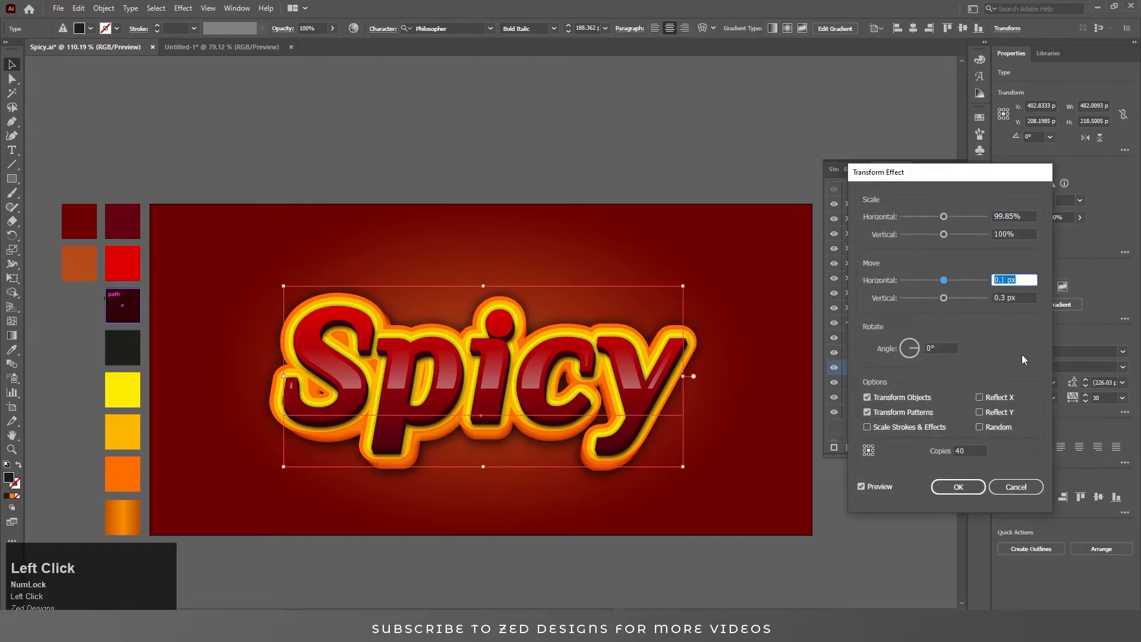
pyautogui.press('Tab')
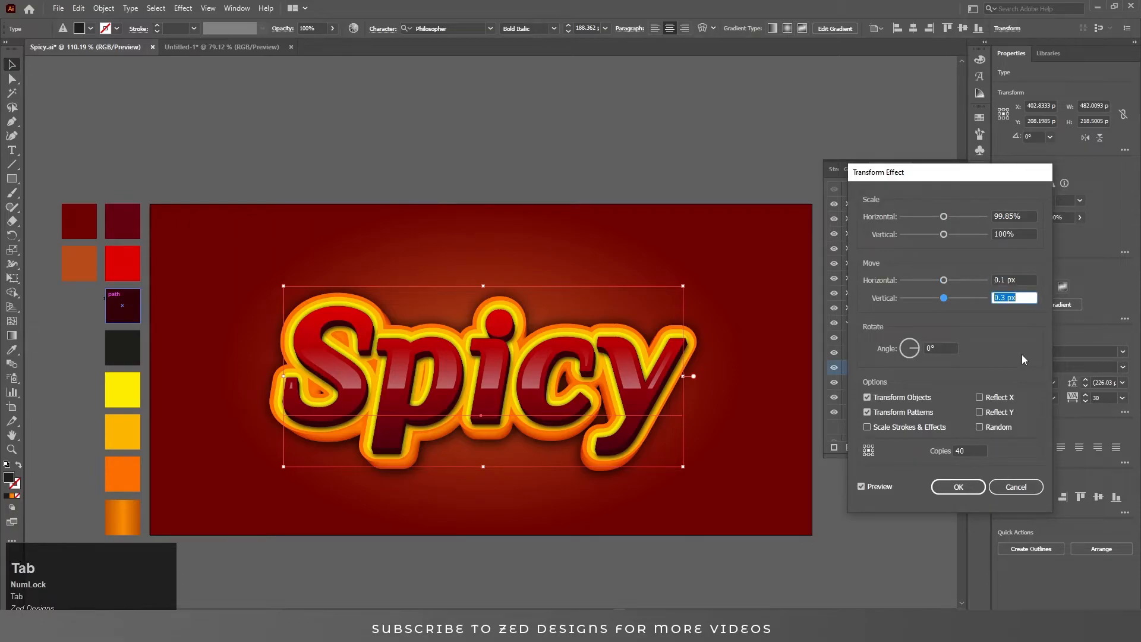
pyautogui.write('.')
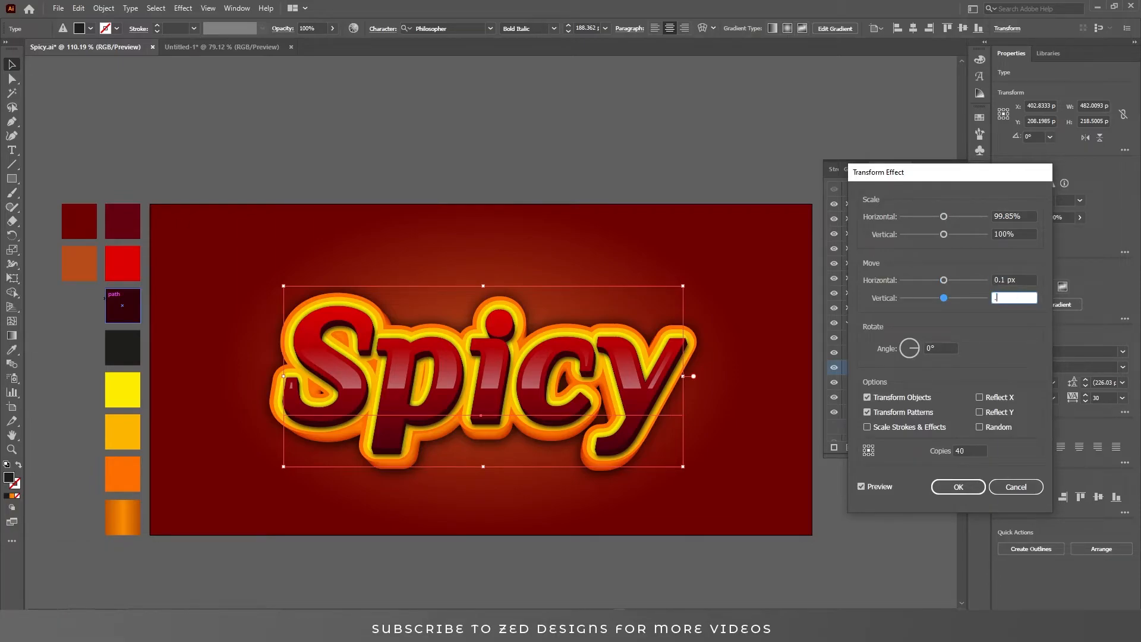
pyautogui.write('7')
pyautogui.press('Tab')
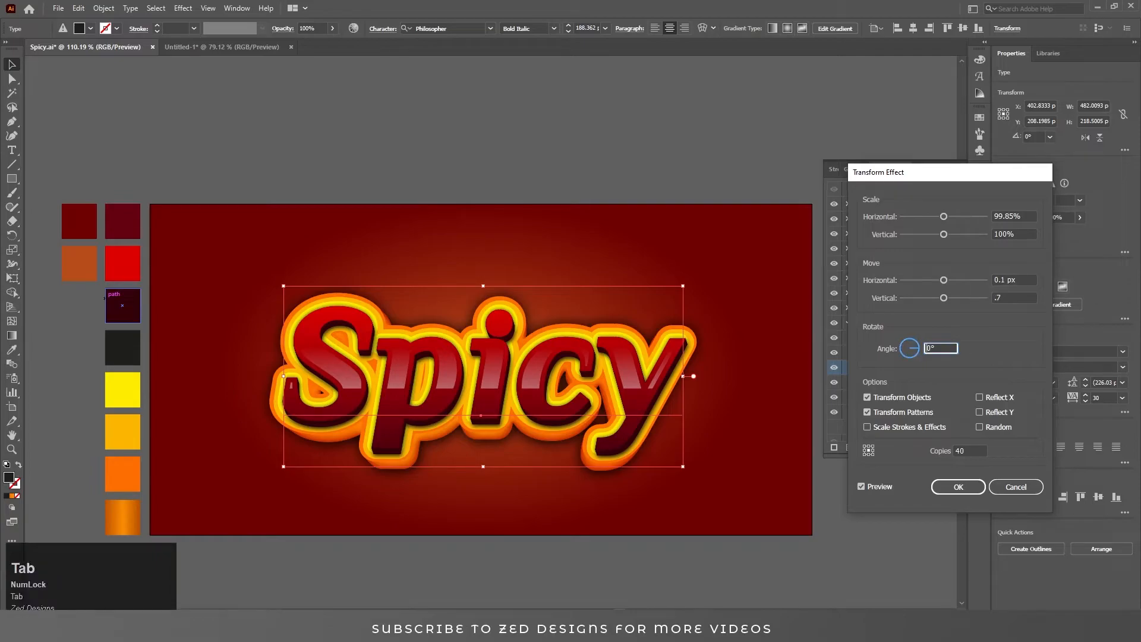
pyautogui.hotkey('shift', 'Tab')
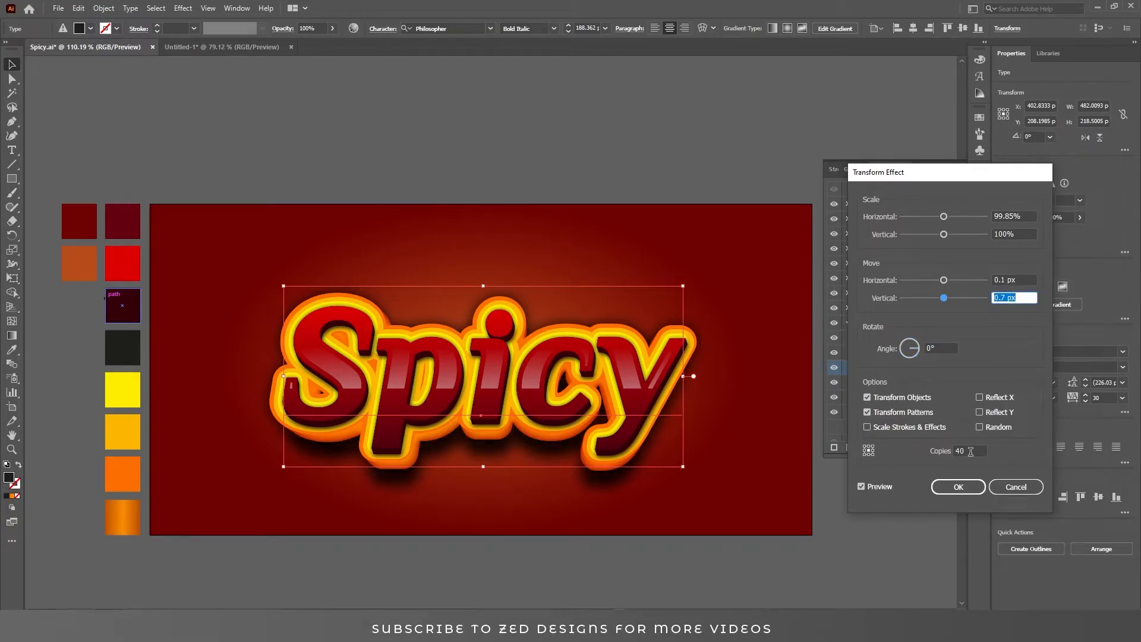
pyautogui.click(957, 486)
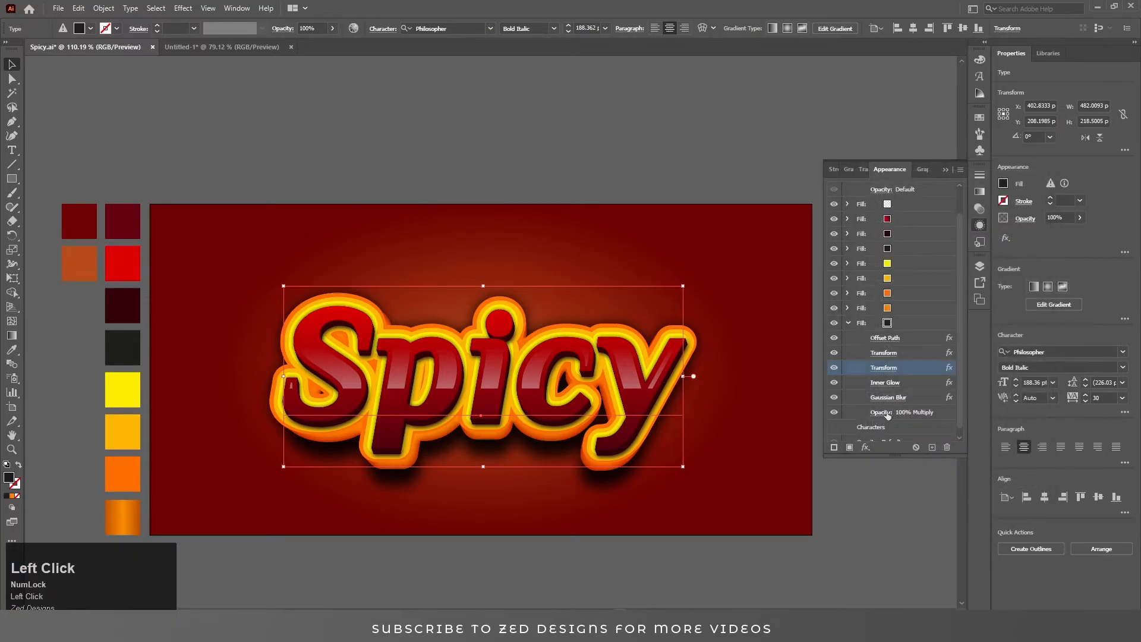
# Lower the dark bottom fill's opacity to 70% and collapse its effects list.
pyautogui.click(881, 412)
pyautogui.write('70')
pyautogui.press('Tab')
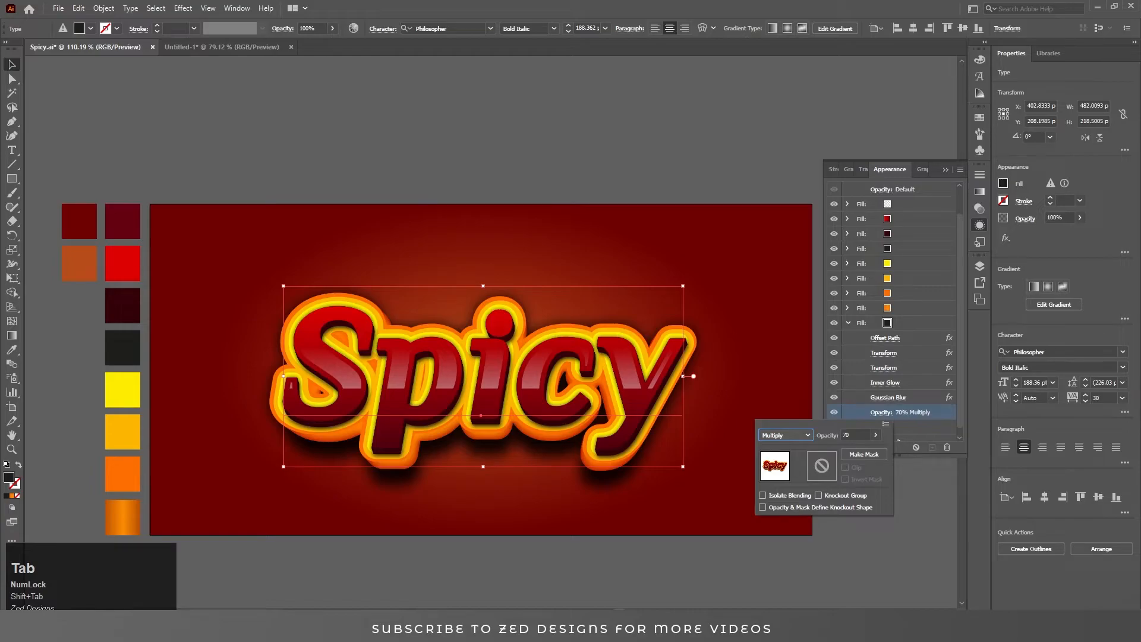
pyautogui.click(907, 326)
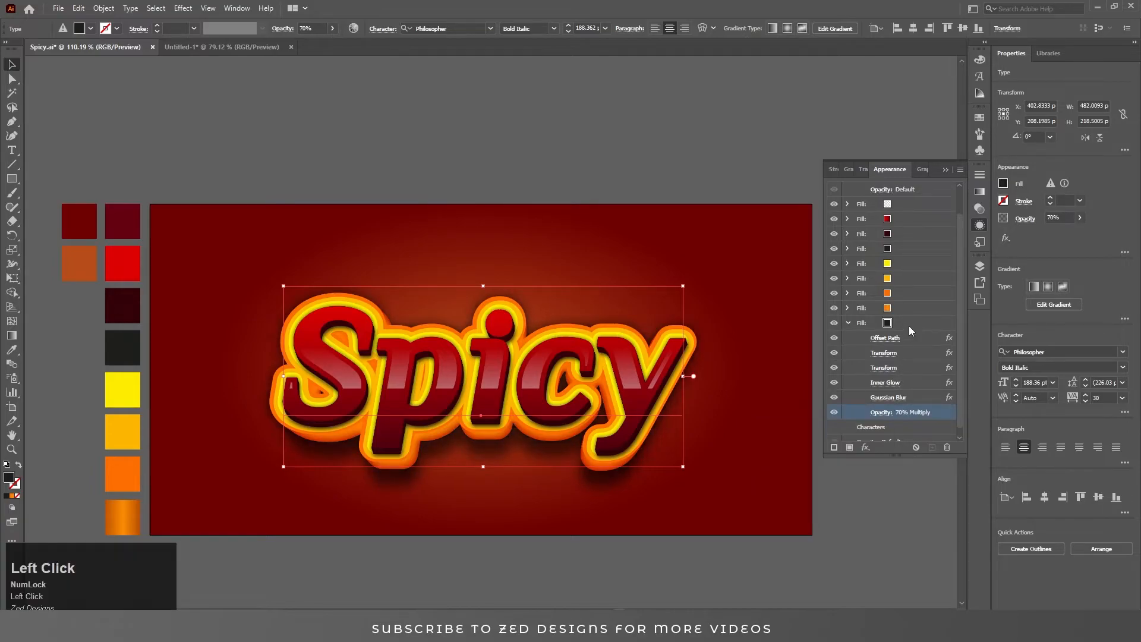
pyautogui.click(849, 322)
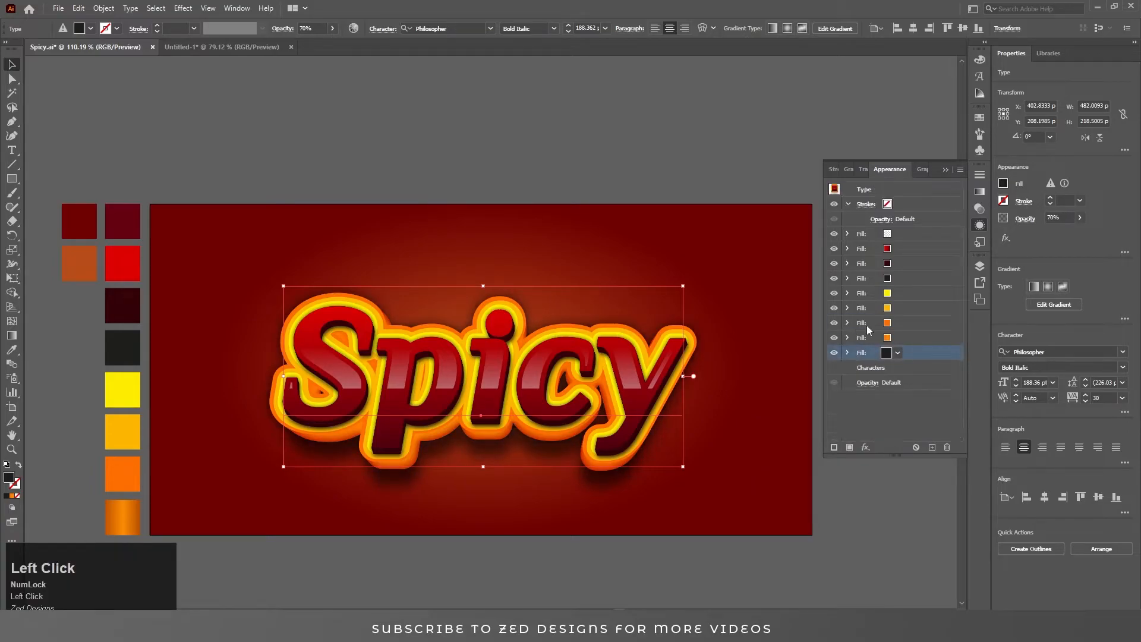
# Draw a thin S-shaped curved sliver with the Pen tool above the left of the text, about 20 by 106 px.
pyautogui.click(918, 415)
pyautogui.click(901, 498)
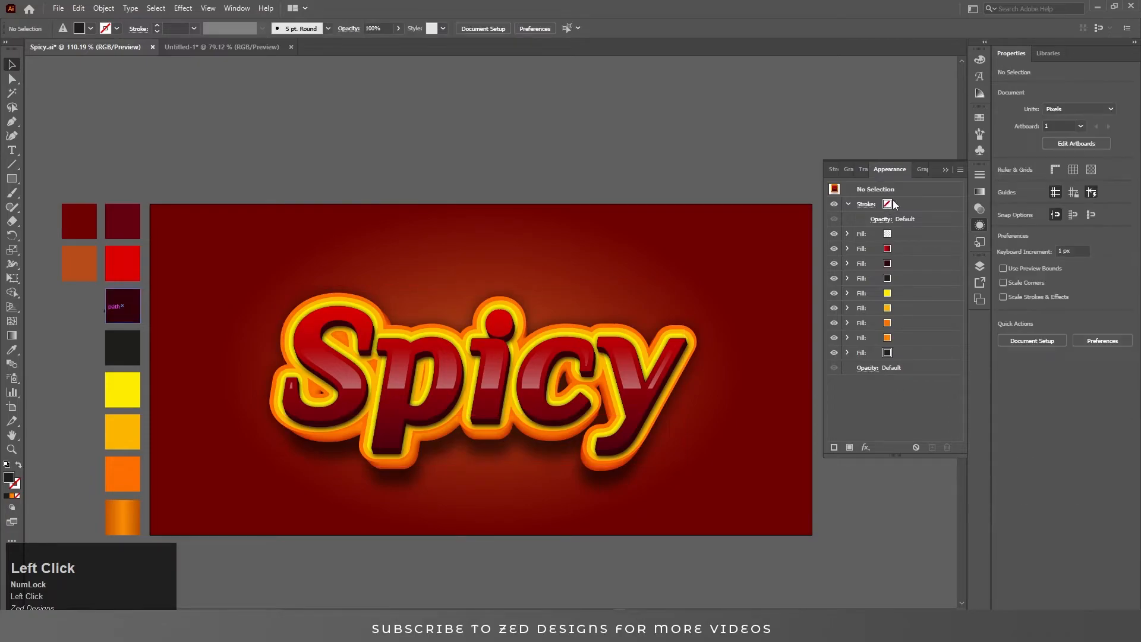
pyautogui.click(946, 168)
pyautogui.hotkey('ctrl', 'space')
pyautogui.moveTo(202, 295); pyautogui.dragTo(354, 306)
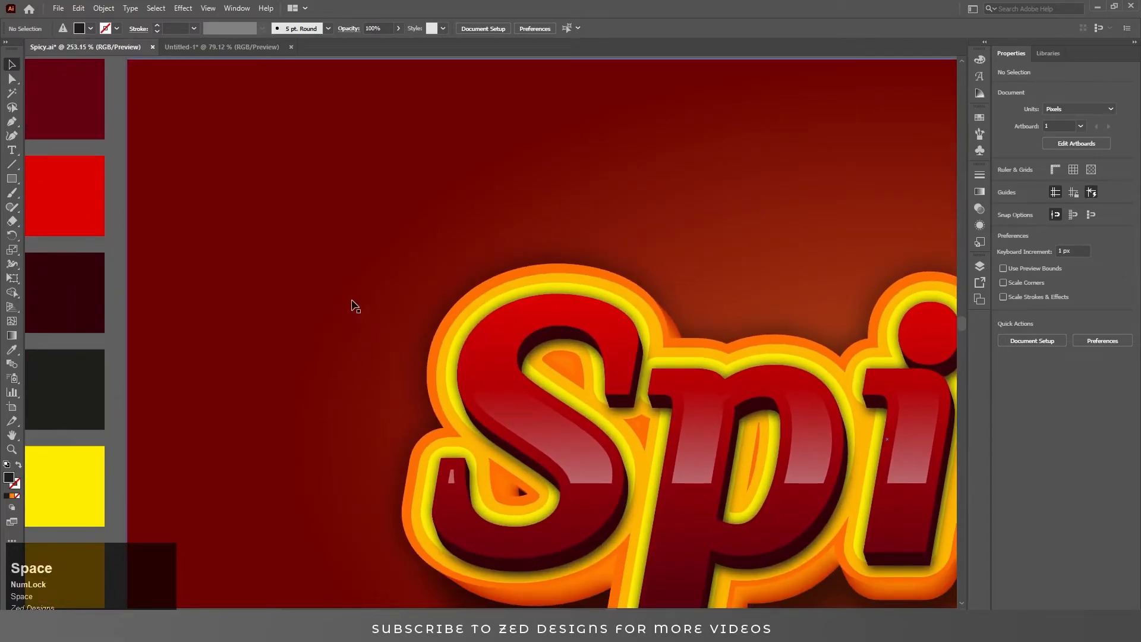
pyautogui.press('p')
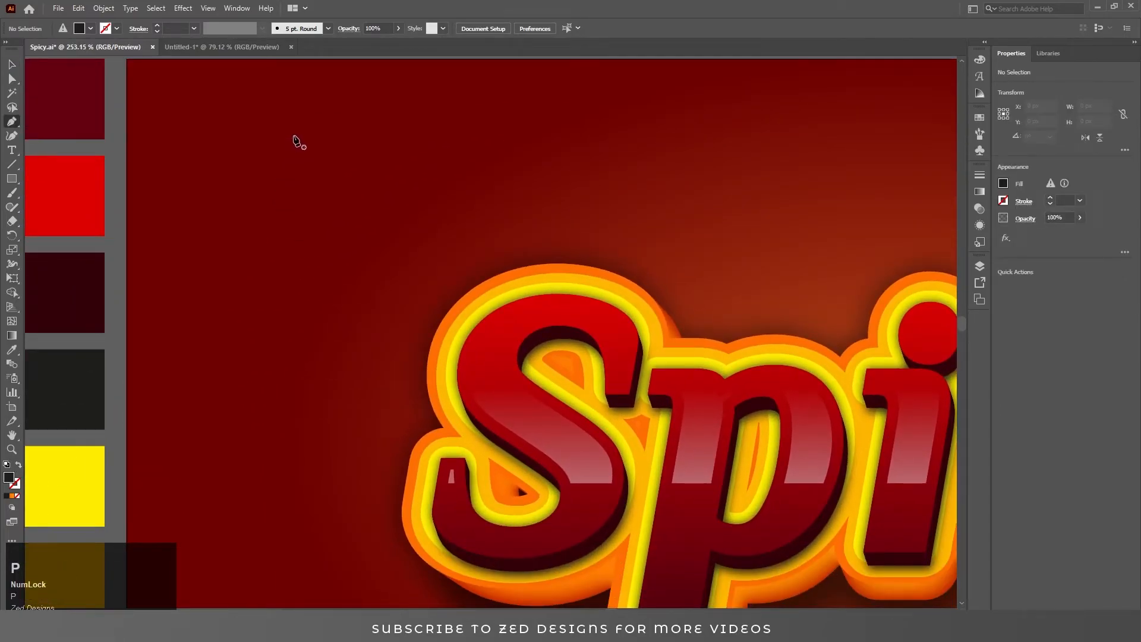
pyautogui.click(293, 135)
pyautogui.moveTo(260, 210); pyautogui.dragTo(262, 236)
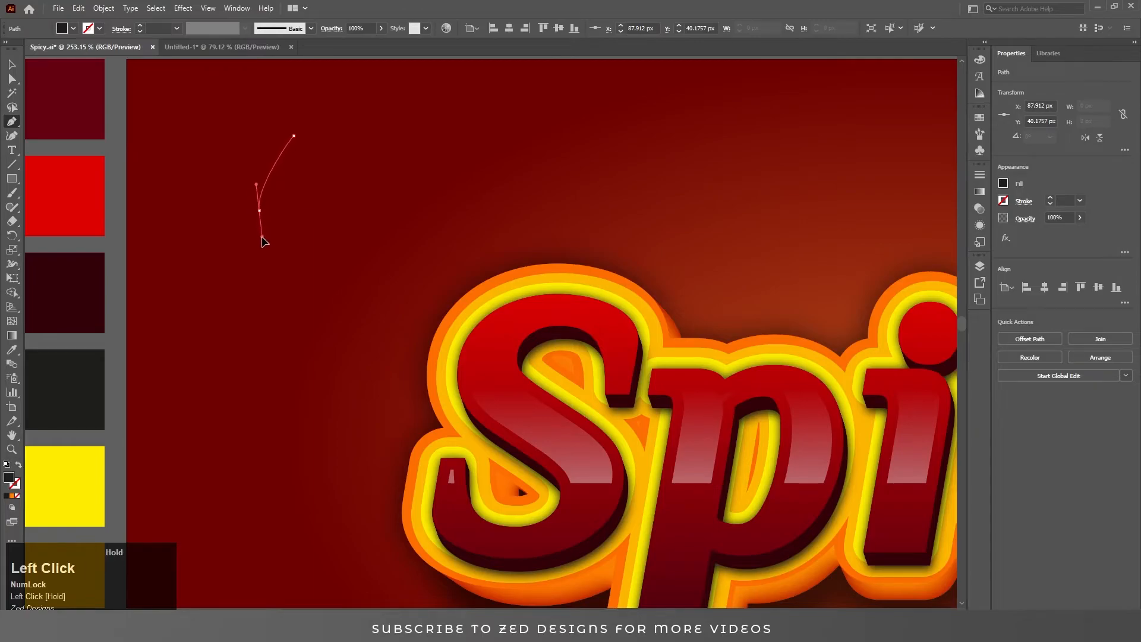
pyautogui.moveTo(280, 278); pyautogui.dragTo(267, 309)
pyautogui.moveTo(280, 278); pyautogui.dragTo(293, 253)
pyautogui.moveTo(276, 311); pyautogui.dragTo(269, 317)
pyautogui.moveTo(289, 259); pyautogui.dragTo(274, 174)
pyautogui.click(269, 317)
pyautogui.click(294, 136)
pyautogui.keyDown('ctrl'); pyautogui.click(287, 234); pyautogui.keyUp('ctrl')
pyautogui.moveTo(288, 233); pyautogui.dragTo(284, 213)
pyautogui.moveTo(298, 271); pyautogui.dragTo(310, 295)
pyautogui.moveTo(259, 211); pyautogui.dragTo(290, 223)
pyautogui.moveTo(270, 318); pyautogui.dragTo(261, 333)
pyautogui.press('v')
pyautogui.click(160, 284)
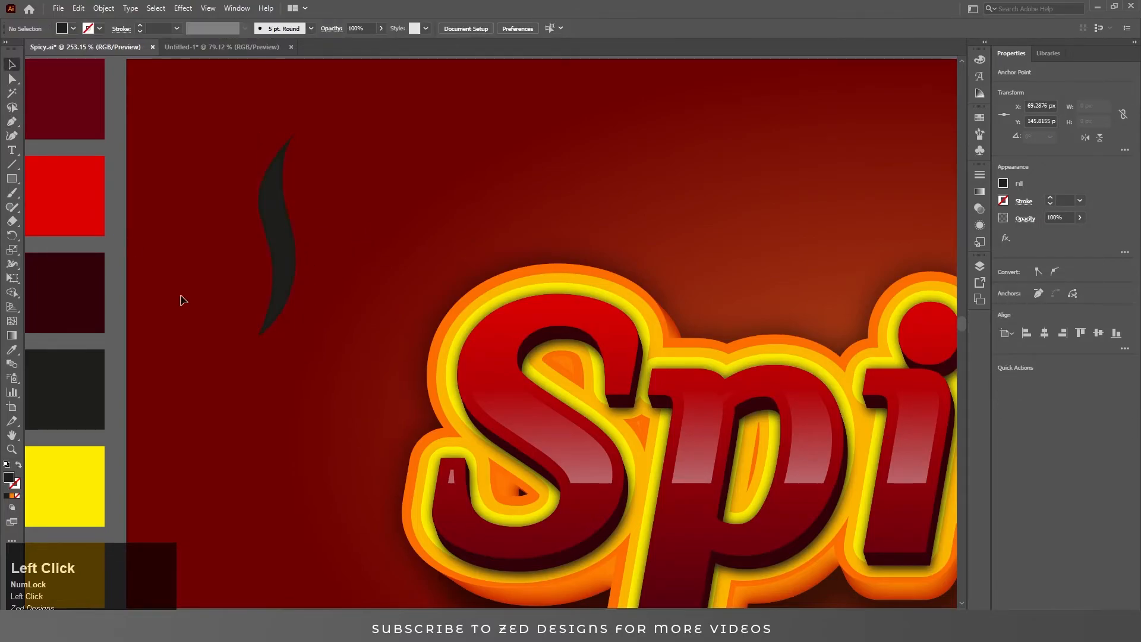
# Fill the curved sliver with yellow.
pyautogui.click(285, 255)
pyautogui.click(1003, 183)
pyautogui.click(915, 226)
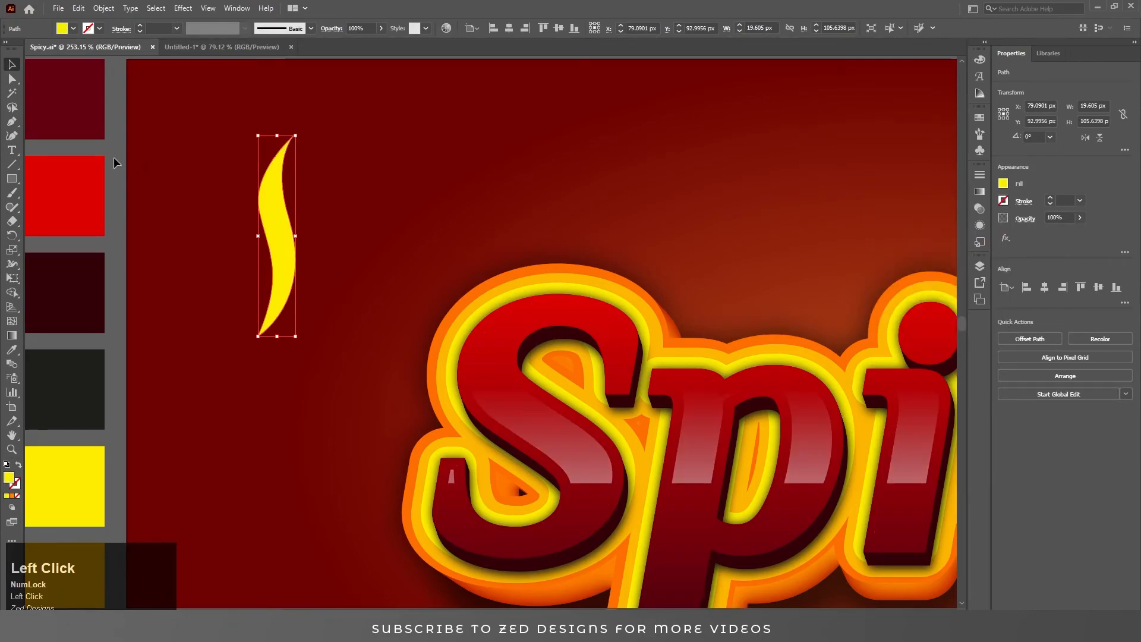
# Add two mesh points inside the sliver with the Mesh tool.
pyautogui.click(12, 321)
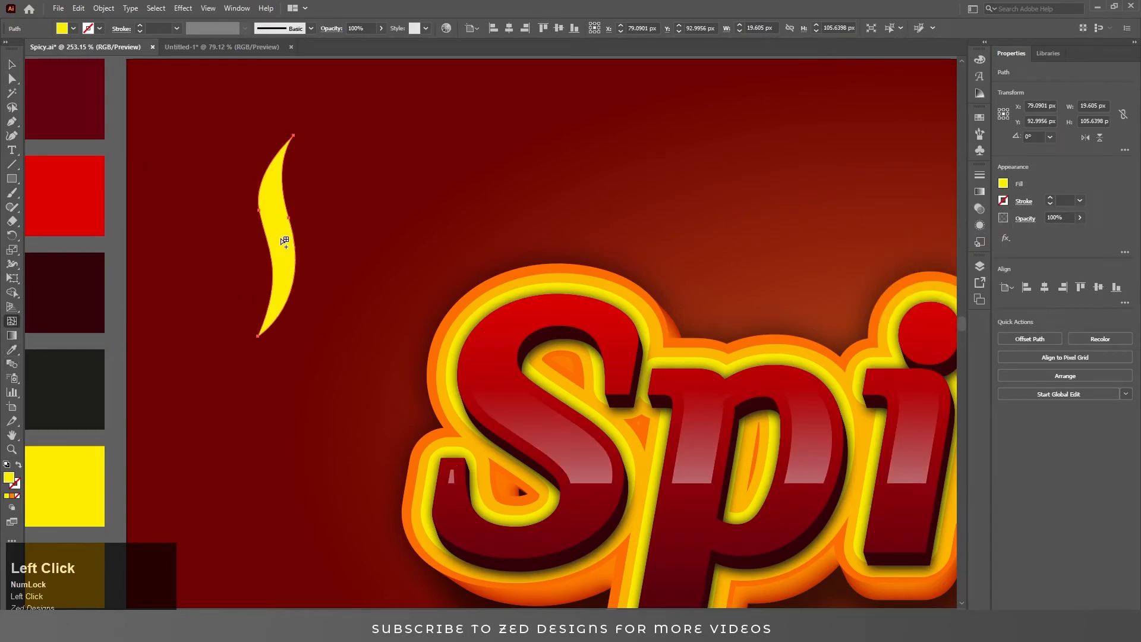
pyautogui.click(284, 239)
pyautogui.click(281, 286)
pyautogui.hotkey('ctrl', 'space')
pyautogui.moveTo(250, 130); pyautogui.dragTo(375, 290)
pyautogui.press('a')
# Set the opacity of the mesh points along the sliver's right edge and both tips to 0%.
pyautogui.click(337, 142)
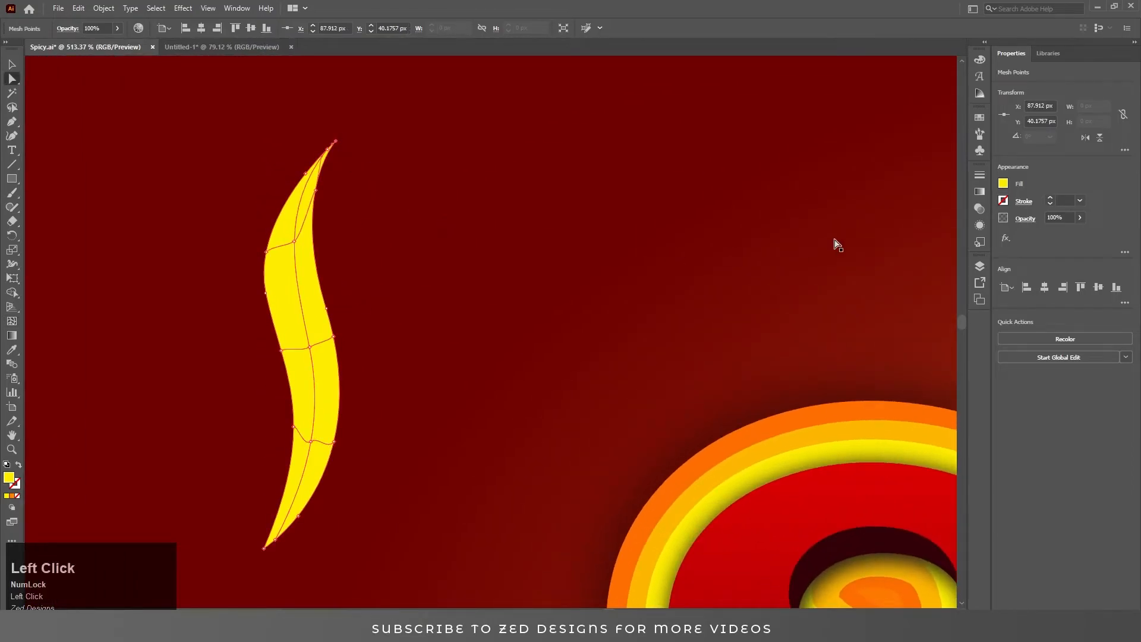
pyautogui.click(980, 226)
pyautogui.click(868, 234)
pyautogui.click(861, 256)
pyautogui.moveTo(860, 272); pyautogui.dragTo(779, 5)
pyautogui.click(315, 191)
pyautogui.click(868, 235)
pyautogui.click(861, 256)
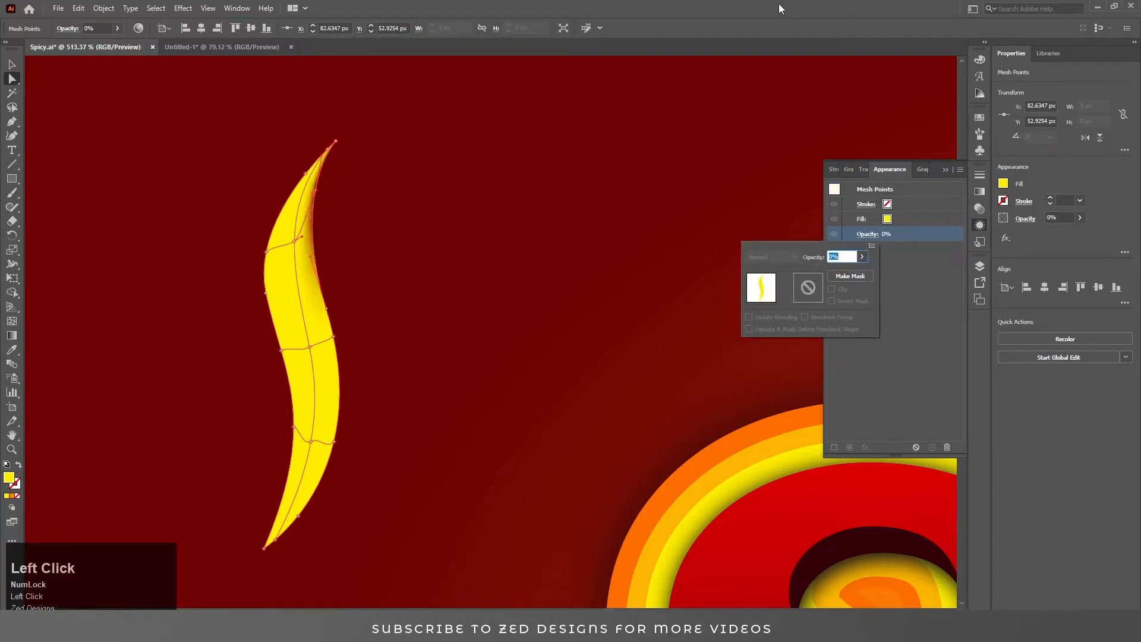
pyautogui.click(333, 337)
pyautogui.click(867, 234)
pyautogui.click(861, 256)
pyautogui.moveTo(860, 272); pyautogui.dragTo(738, 4)
pyautogui.click(333, 442)
pyautogui.click(867, 234)
pyautogui.click(861, 257)
pyautogui.moveTo(859, 272); pyautogui.dragTo(738, 3)
pyautogui.click(298, 516)
pyautogui.click(868, 234)
pyautogui.click(861, 256)
pyautogui.click(274, 539)
pyautogui.click(868, 234)
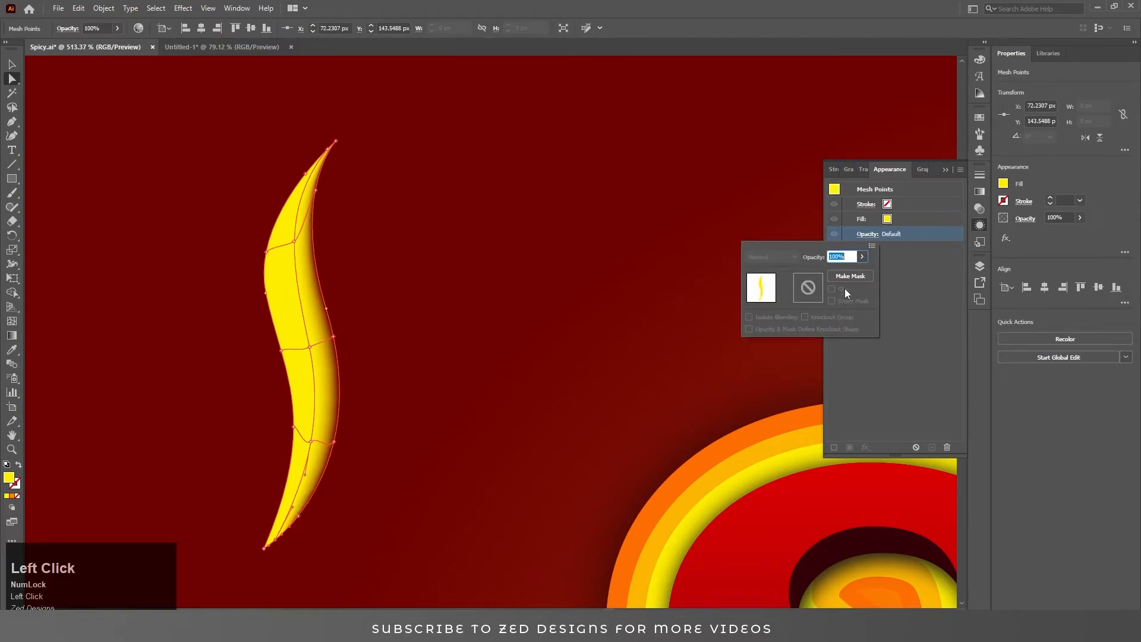
pyautogui.click(861, 257)
pyautogui.moveTo(860, 271); pyautogui.dragTo(717, 94)
pyautogui.click(264, 548)
pyautogui.click(338, 491)
pyautogui.click(263, 549)
pyautogui.click(337, 499)
pyautogui.click(264, 548)
pyautogui.click(868, 235)
pyautogui.click(862, 257)
pyautogui.moveTo(860, 272); pyautogui.dragTo(736, 274)
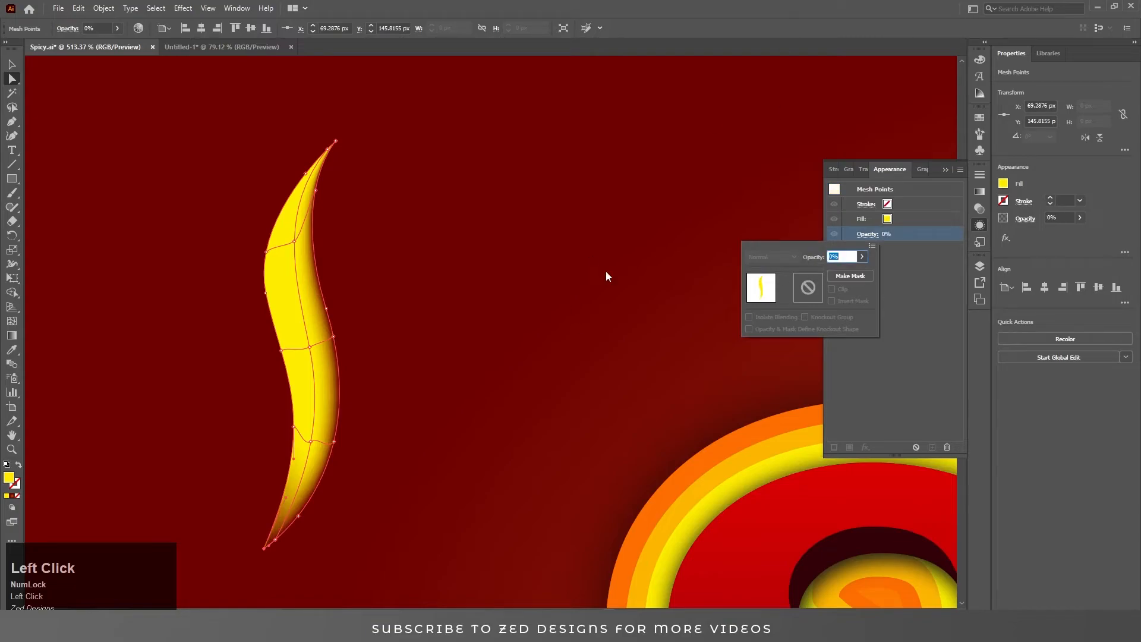
# Set the opacity of the mesh points along the sliver's left edge to 0%.
pyautogui.click(269, 375)
pyautogui.click(867, 234)
pyautogui.click(288, 348)
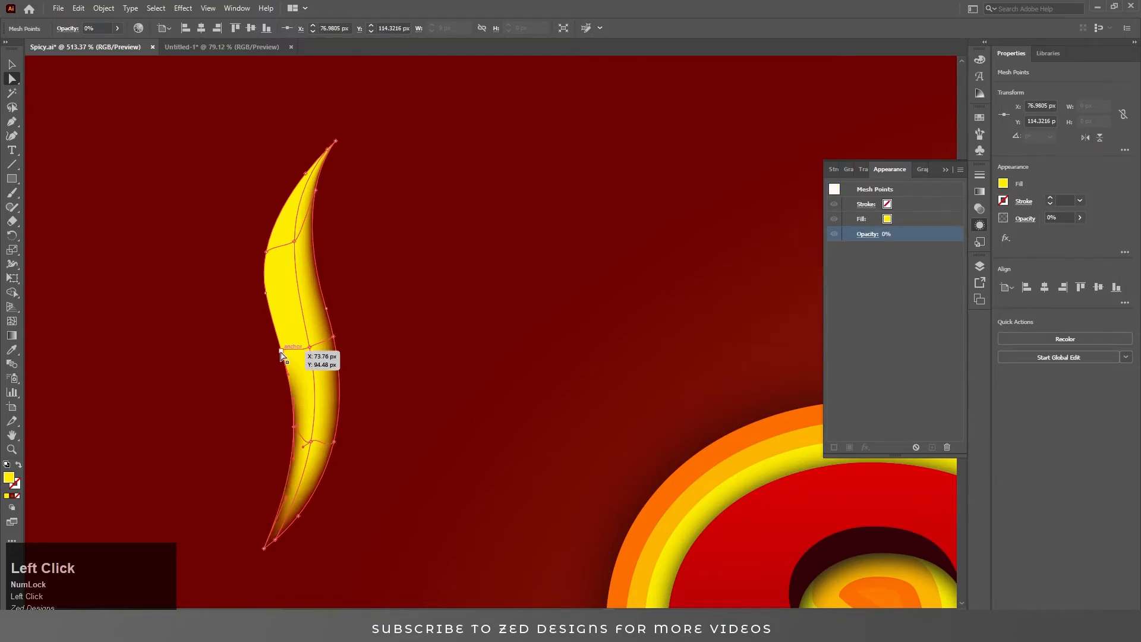
pyautogui.click(868, 235)
pyautogui.click(861, 257)
pyautogui.moveTo(860, 272); pyautogui.dragTo(784, 273)
pyautogui.click(267, 294)
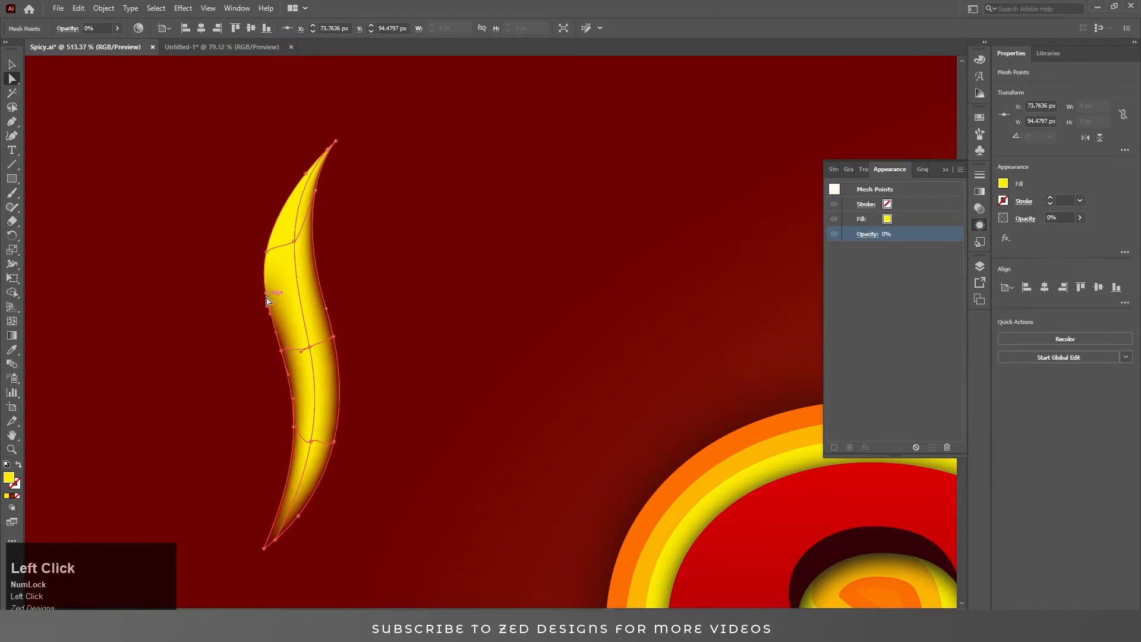
pyautogui.keyDown('ctrl'); pyautogui.click(266, 252); pyautogui.keyUp('ctrl')
pyautogui.click(867, 221)
pyautogui.click(862, 242)
pyautogui.moveTo(861, 256); pyautogui.dragTo(784, 258)
pyautogui.hotkey('ctrl', 'z')
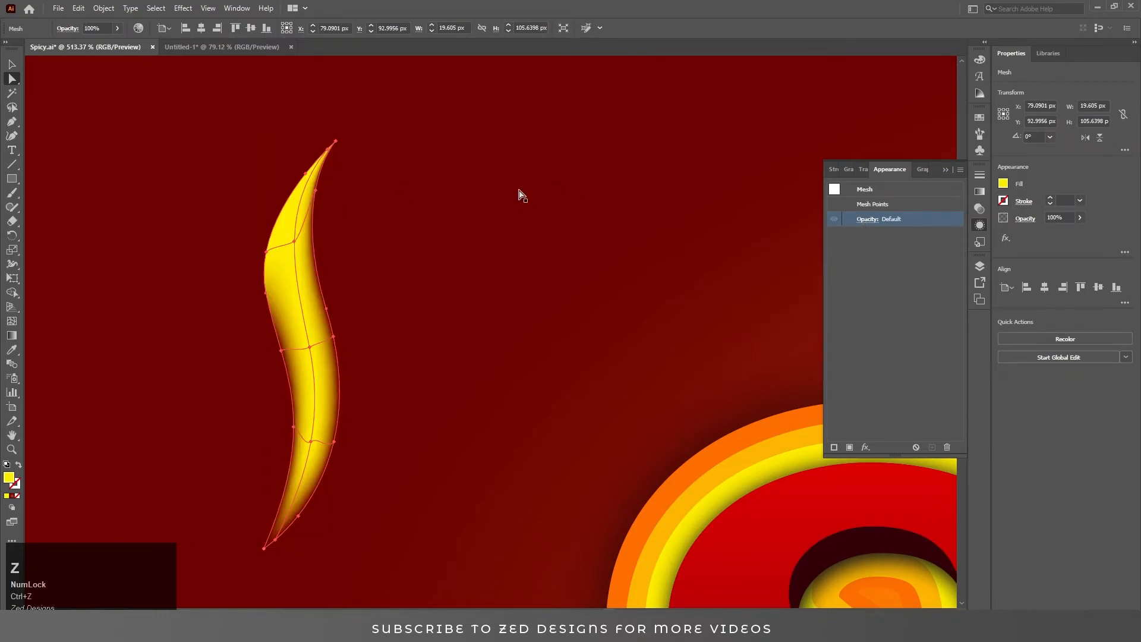
pyautogui.click(266, 293)
pyautogui.click(867, 234)
pyautogui.click(862, 257)
pyautogui.click(928, 288)
pyautogui.click(266, 252)
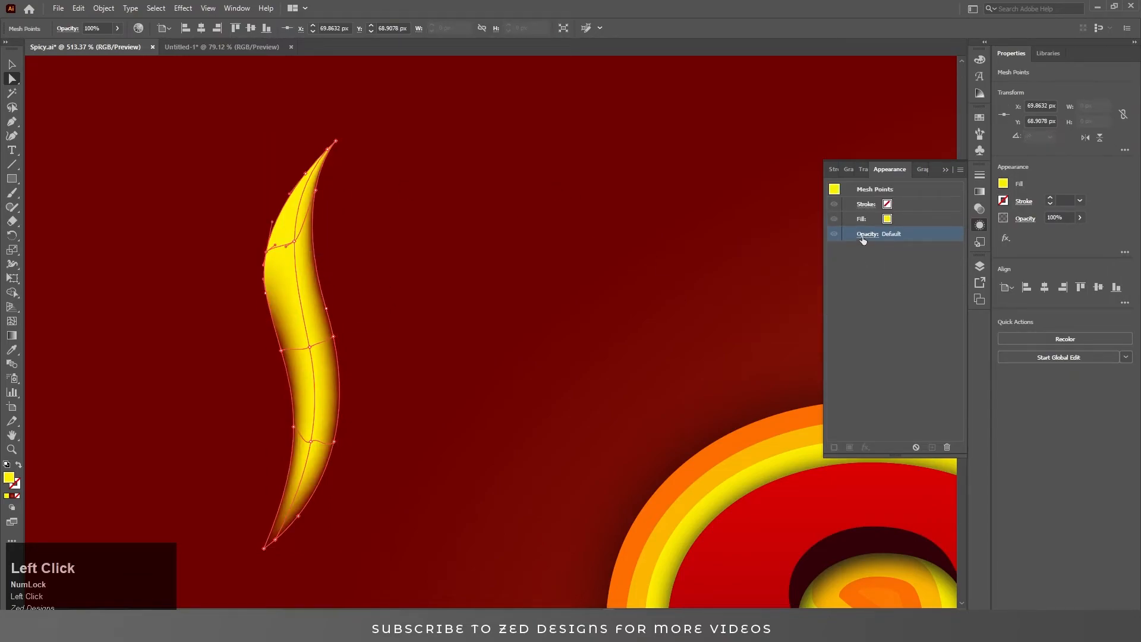
pyautogui.click(866, 234)
pyautogui.click(861, 256)
pyautogui.moveTo(859, 272); pyautogui.dragTo(796, 273)
pyautogui.click(897, 290)
pyautogui.click(305, 173)
pyautogui.click(867, 234)
pyautogui.click(861, 257)
pyautogui.click(891, 296)
pyautogui.click(327, 149)
pyautogui.click(867, 234)
pyautogui.click(861, 256)
pyautogui.click(879, 296)
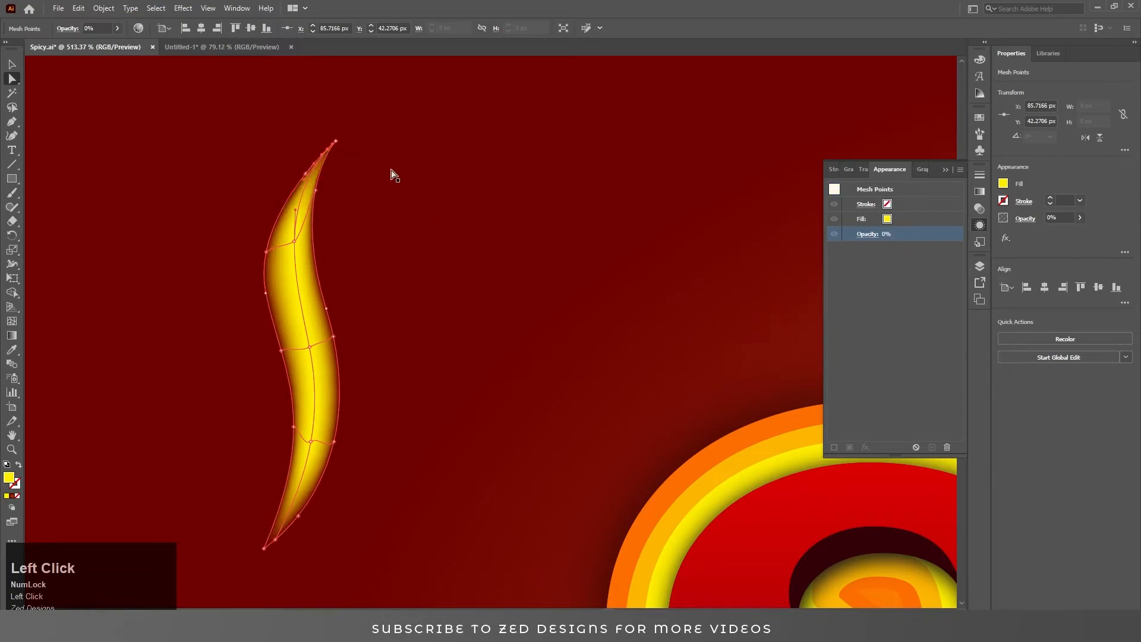
pyautogui.click(336, 141)
pyautogui.click(295, 211)
pyautogui.click(337, 141)
pyautogui.click(868, 234)
pyautogui.click(560, 291)
# Duplicate the glowing sliver and place the copy just to its right.
pyautogui.press('v')
pyautogui.click(304, 311)
pyautogui.scroll(-5, 304, 312)
pyautogui.moveTo(399, 357); pyautogui.dragTo(426, 328)
# Color the central mesh point of the left sliver white.
pyautogui.scroll(2, 356, 362)
pyautogui.click(351, 336)
pyautogui.press('a')
pyautogui.click(350, 339)
pyautogui.click(1003, 183)
pyautogui.click(899, 225)
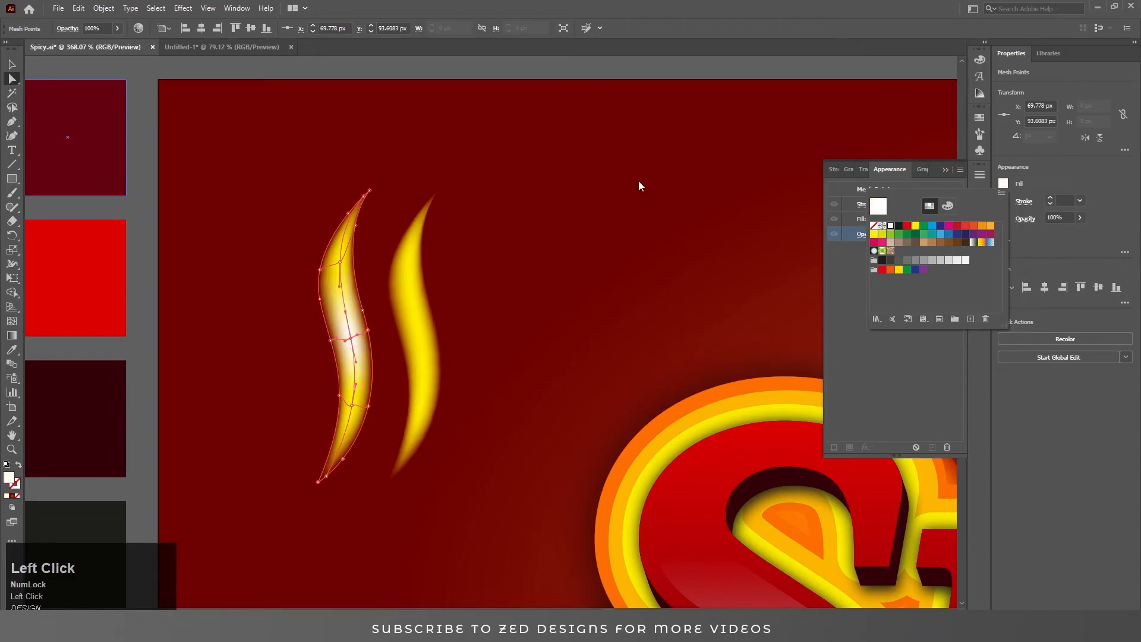
pyautogui.click(600, 70)
pyautogui.click(423, 331)
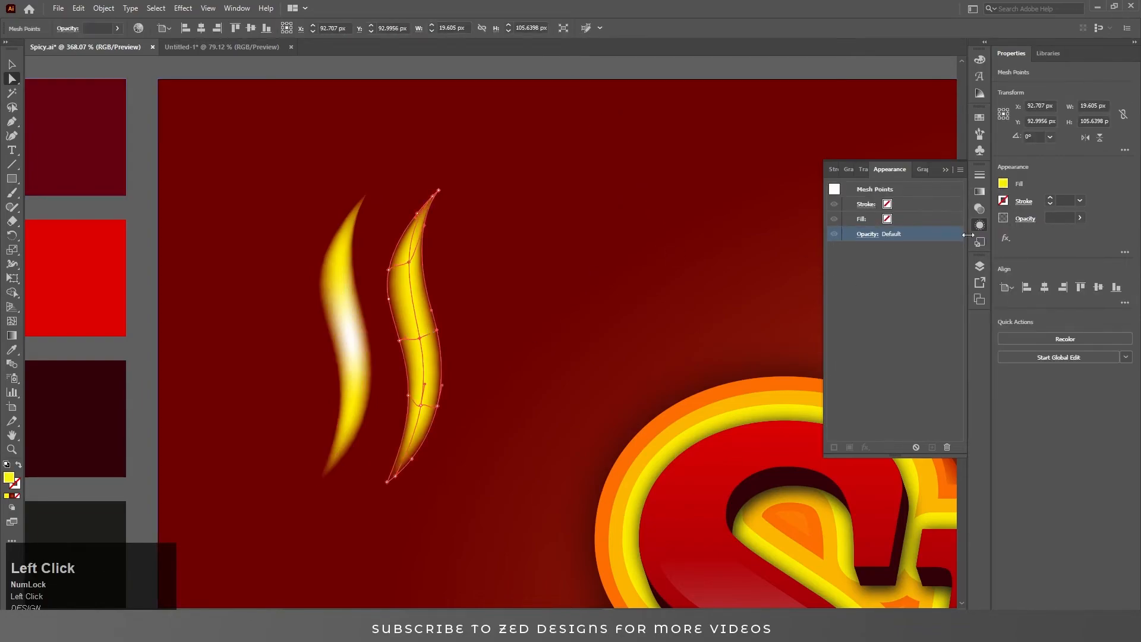
# Recolor the selected central mesh point of the second sliver with an orange swatch.
pyautogui.click(1003, 183)
pyautogui.click(989, 226)
pyautogui.click(592, 89)
# Duplicate the second glowing sliver and place the copy just to its right.
pyautogui.moveTo(430, 315); pyautogui.dragTo(484, 314)
pyautogui.hotkey('ctrl', 'z')
pyautogui.moveTo(430, 351); pyautogui.dragTo(490, 349)
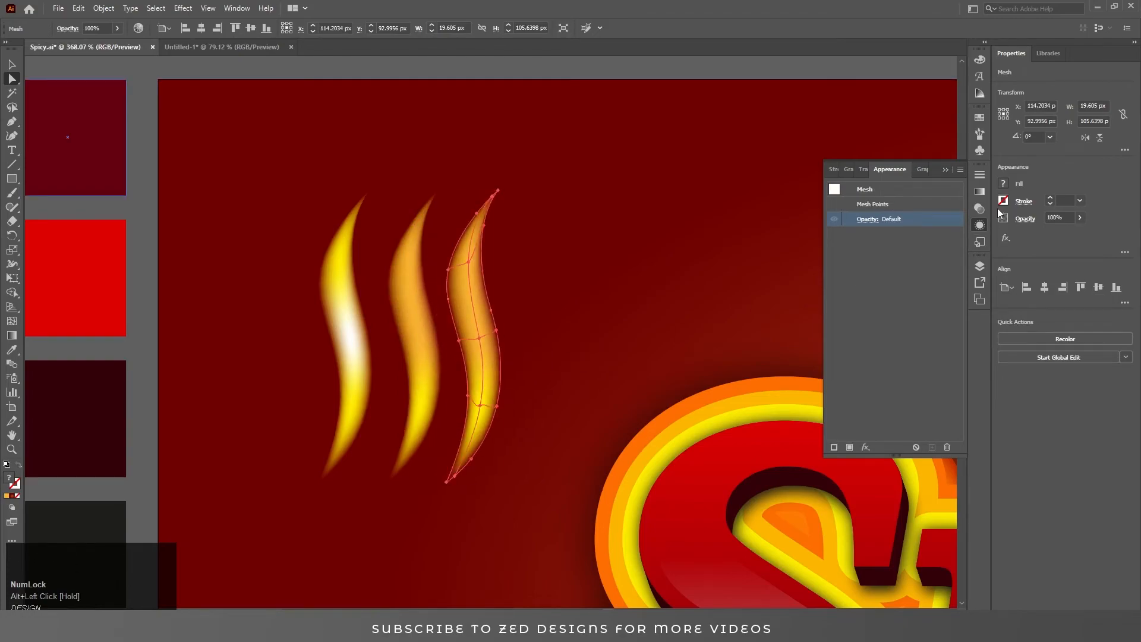
# Color the central mesh point of the third sliver yellow.
pyautogui.click(479, 339)
pyautogui.click(1002, 184)
pyautogui.click(916, 229)
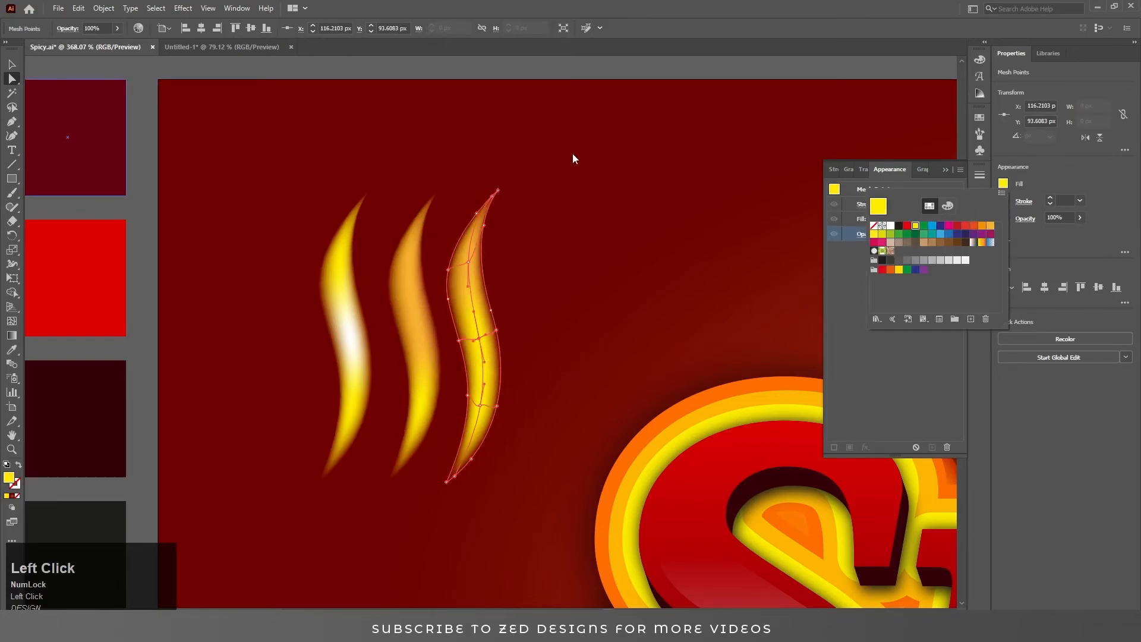
pyautogui.click(602, 130)
# Duplicate the third sliver to create a fourth sliver to its right.
pyautogui.click(351, 331)
pyautogui.keyDown('ctrl'); pyautogui.click(479, 326); pyautogui.keyUp('ctrl')
pyautogui.moveTo(479, 327)
pyautogui.mouseDown()
pyautogui.moveTo(402, 327)
pyautogui.moveTo(481, 326)
pyautogui.mouseUp()
pyautogui.click(439, 184)
pyautogui.press('a')
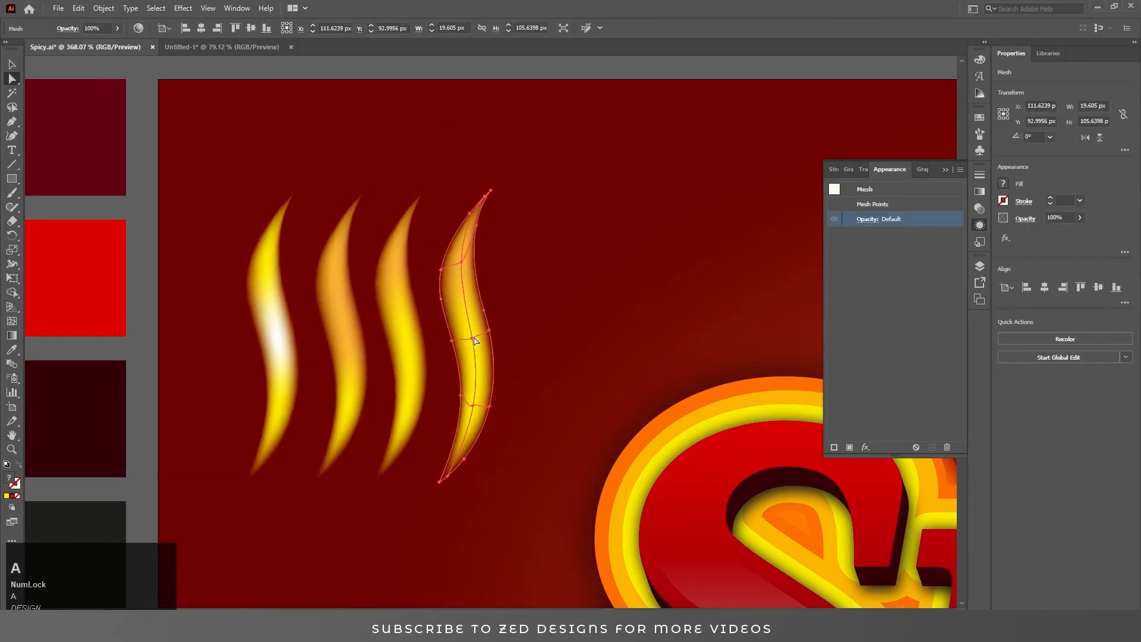
# Color the central mesh point of the fourth sliver white.
pyautogui.click(472, 338)
pyautogui.click(1003, 184)
pyautogui.click(887, 229)
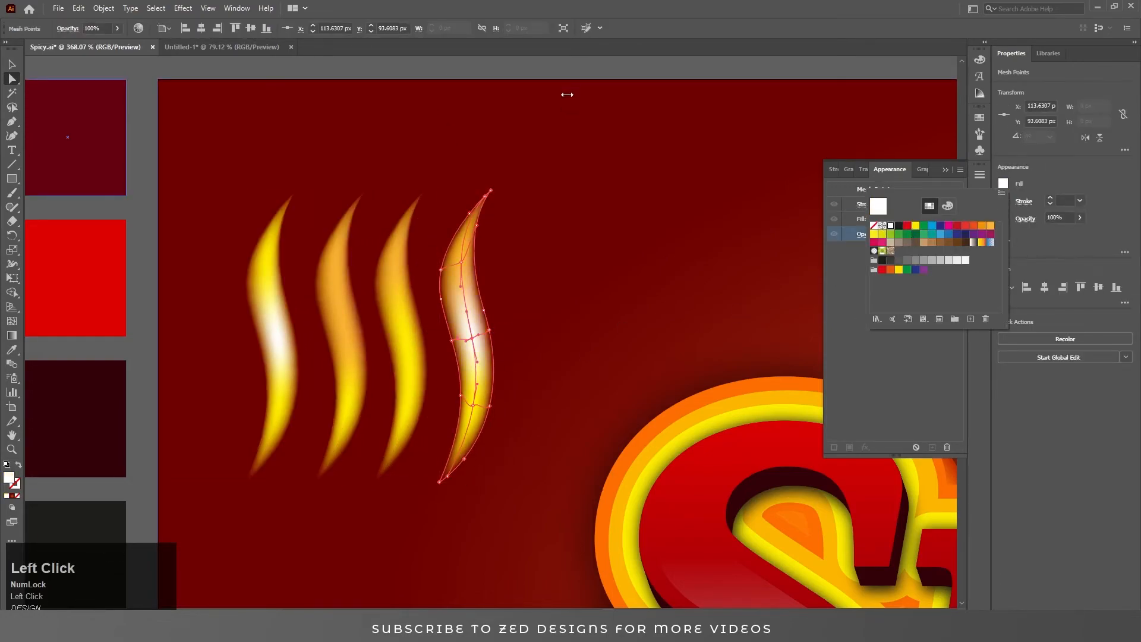
pyautogui.press('v')
pyautogui.click(618, 83)
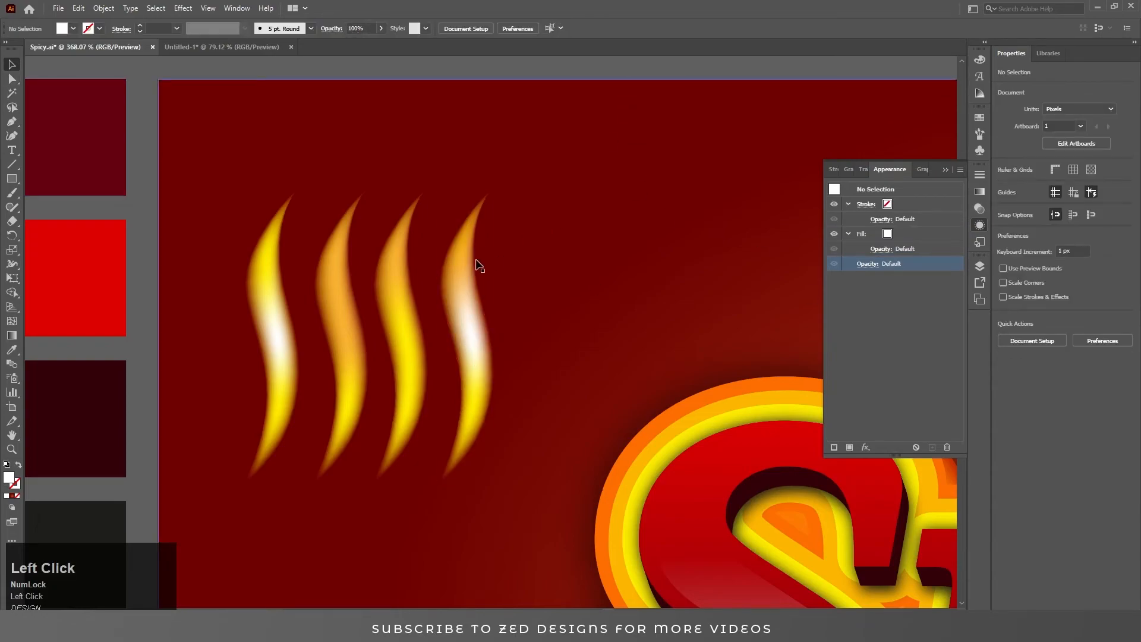
# Recolor the fourth sliver's mesh orange and give its central mesh point a lighter orange.
pyautogui.click(473, 286)
pyautogui.click(1005, 185)
pyautogui.click(980, 226)
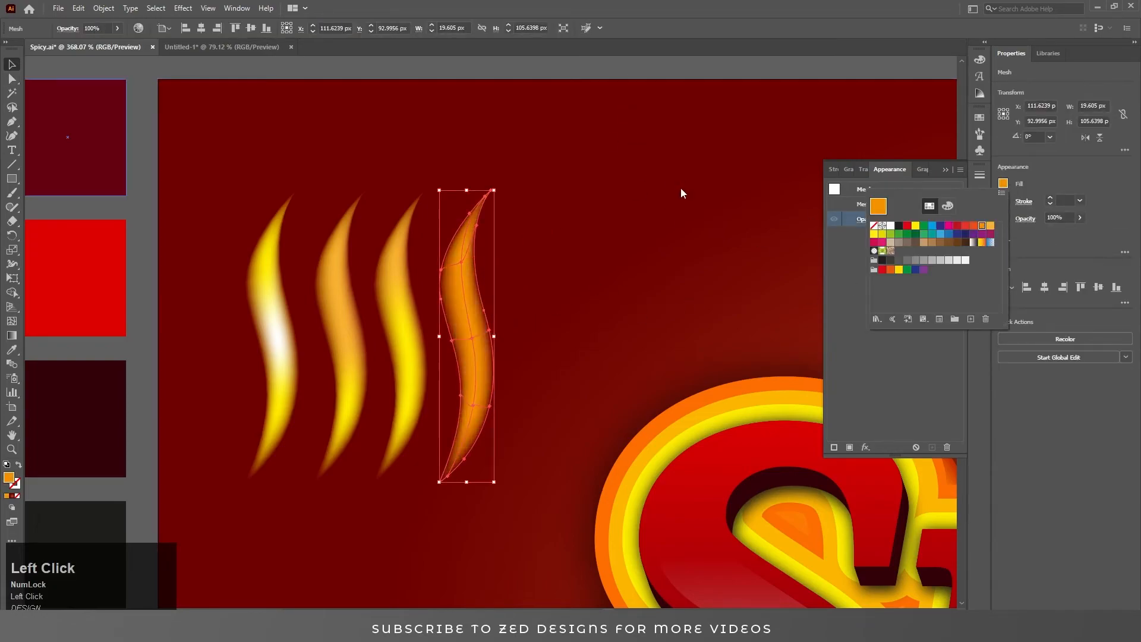
pyautogui.press('a')
pyautogui.click(473, 339)
pyautogui.click(1002, 184)
pyautogui.click(990, 225)
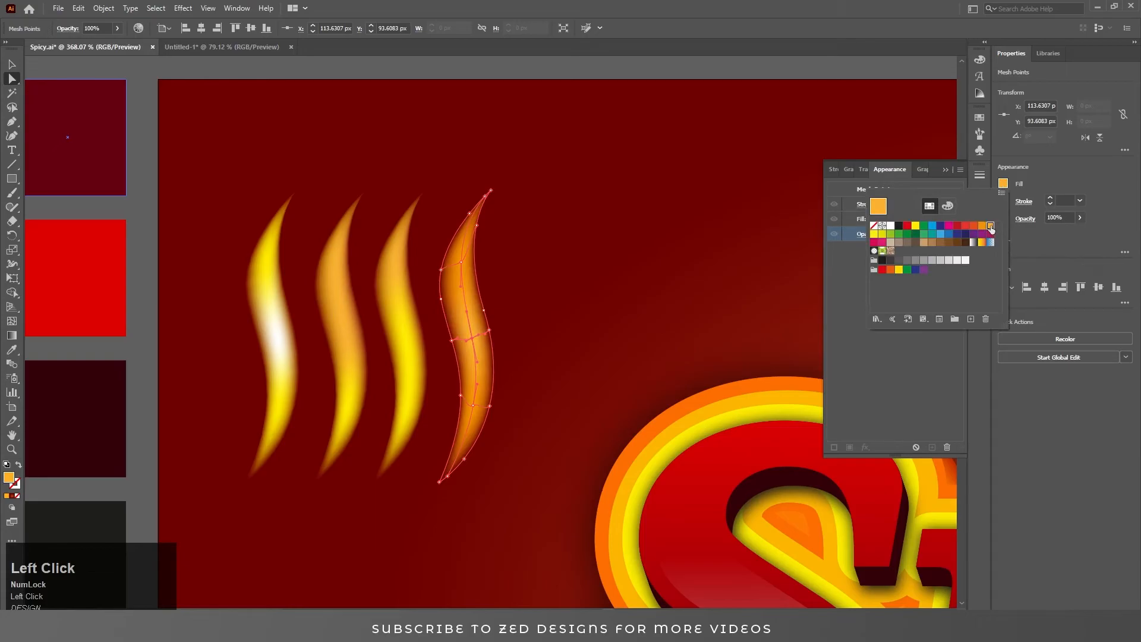
pyautogui.click(639, 72)
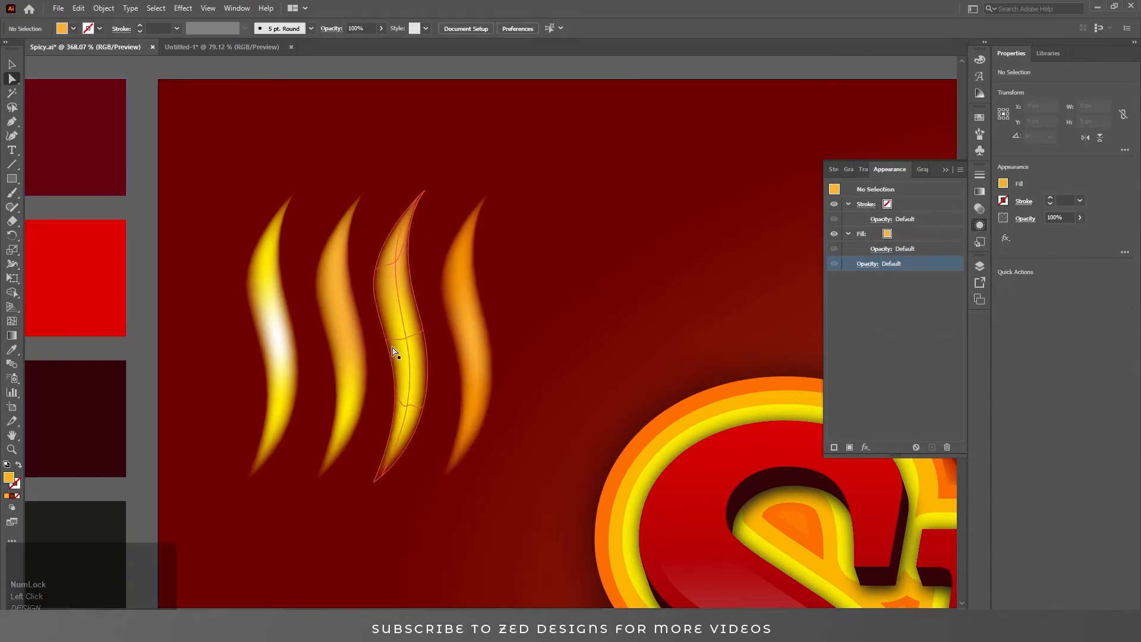
# Place a copy of a flame sliver on top of the letter i in Spicy.
pyautogui.click(334, 342)
pyautogui.keyDown('ctrl'); pyautogui.keyDown('alt'); pyautogui.click(396, 291); pyautogui.keyUp('alt'); pyautogui.keyUp('ctrl')
pyautogui.keyDown('ctrl'); pyautogui.keyDown('alt'); pyautogui.click(396, 291); pyautogui.keyUp('alt'); pyautogui.keyUp('ctrl')
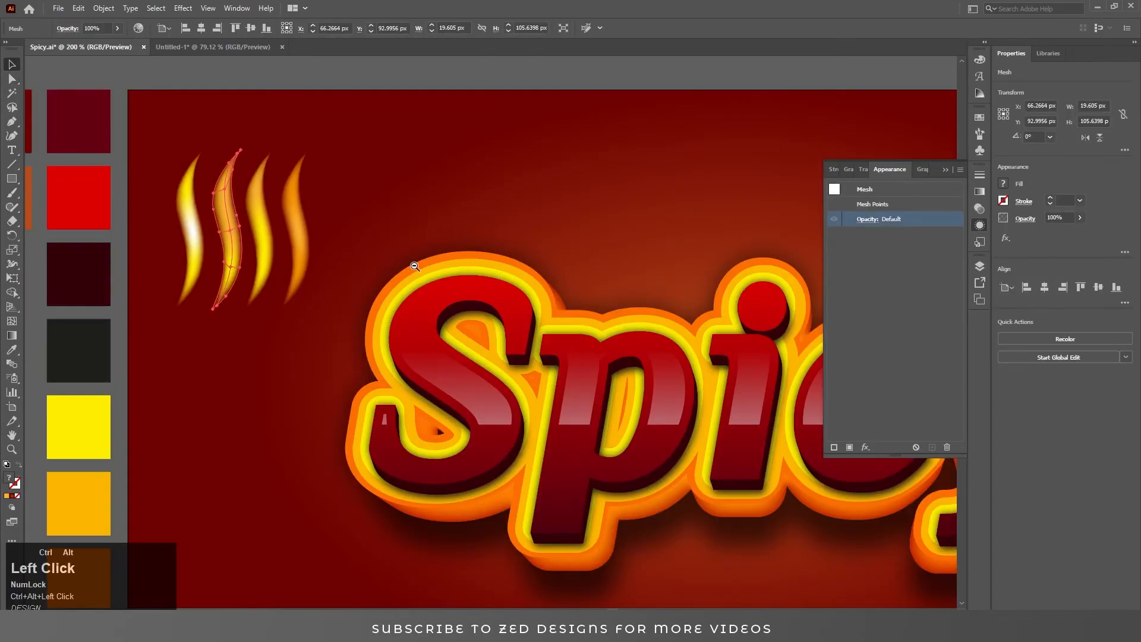
pyautogui.keyDown('ctrl'); pyautogui.keyDown('alt'); pyautogui.click(313, 244); pyautogui.keyUp('alt'); pyautogui.keyUp('ctrl')
pyautogui.keyDown('ctrl'); pyautogui.keyDown('alt'); pyautogui.click(313, 244); pyautogui.keyUp('alt'); pyautogui.keyUp('ctrl')
pyautogui.keyDown('ctrl'); pyautogui.click(313, 244); pyautogui.keyUp('ctrl')
pyautogui.click(408, 131)
pyautogui.moveTo(471, 346); pyautogui.dragTo(408, 300)
pyautogui.click(946, 171)
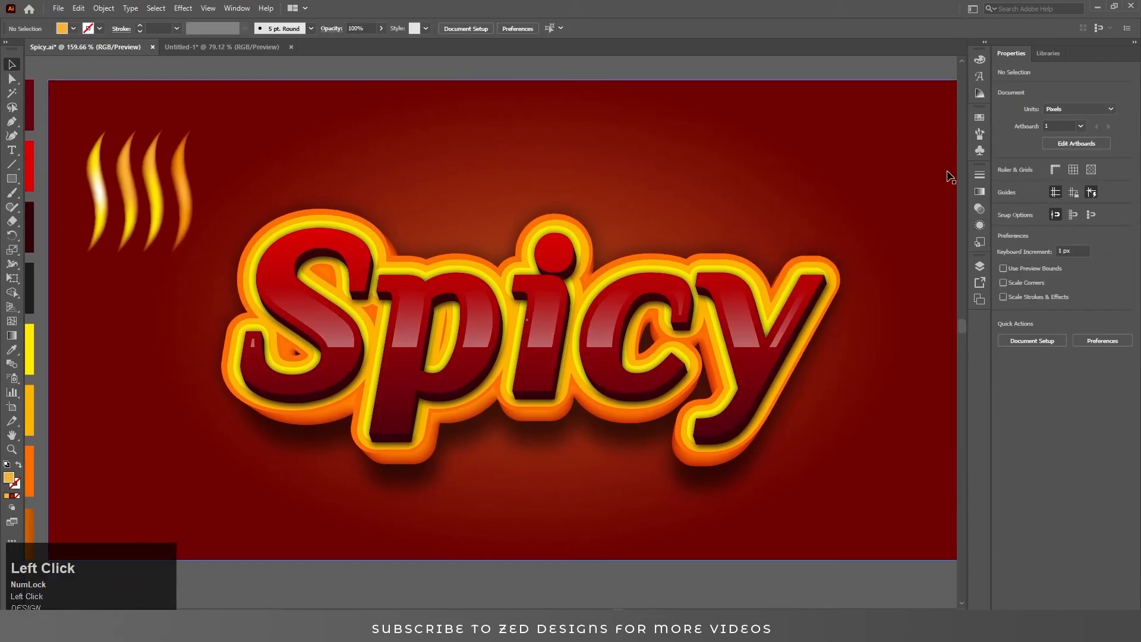
pyautogui.moveTo(515, 305); pyautogui.dragTo(394, 272)
pyautogui.keyDown('alt'); pyautogui.moveTo(576, 299); pyautogui.dragTo(576, 298); pyautogui.keyUp('alt')
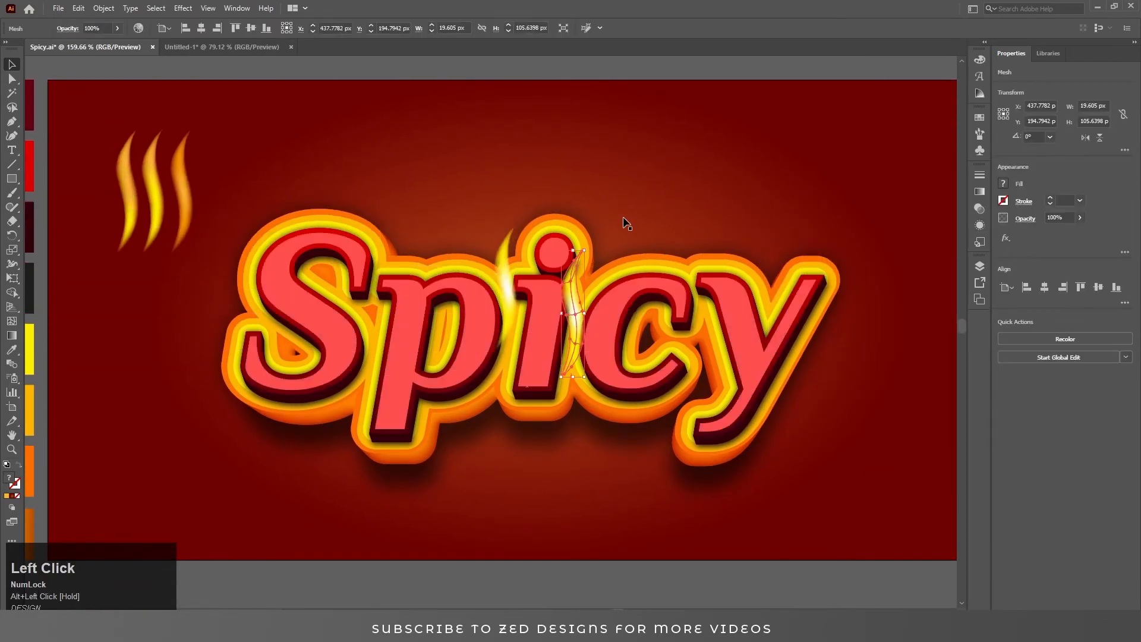
# Apply a Gaussian Blur with a 5 pixel radius to the flame on the i.
pyautogui.click(979, 225)
pyautogui.click(865, 447)
pyautogui.click(1010, 370)
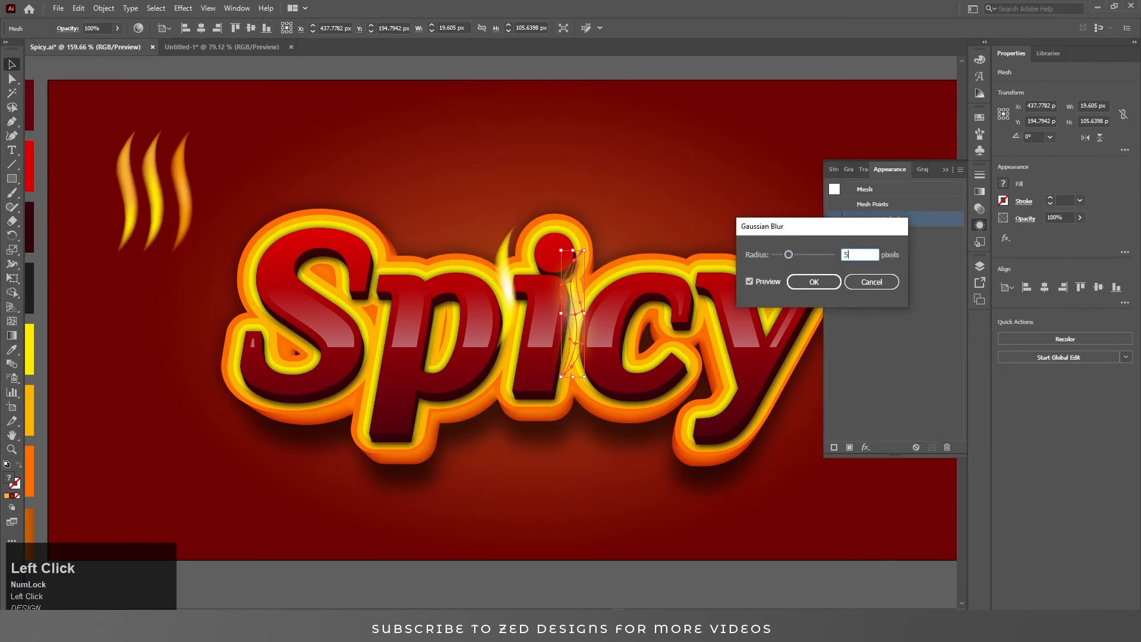
pyautogui.click(813, 281)
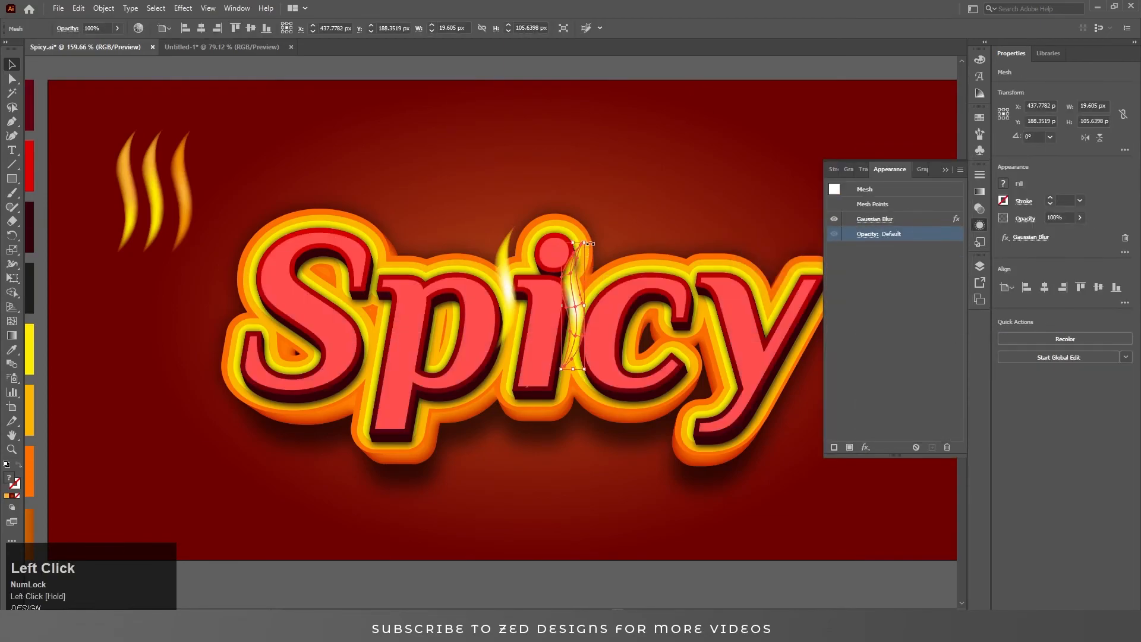
pyautogui.press('Return')
# Resize the blurred flame over the i to about 34 by 96 px.
pyautogui.click(585, 243)
pyautogui.click(619, 213)
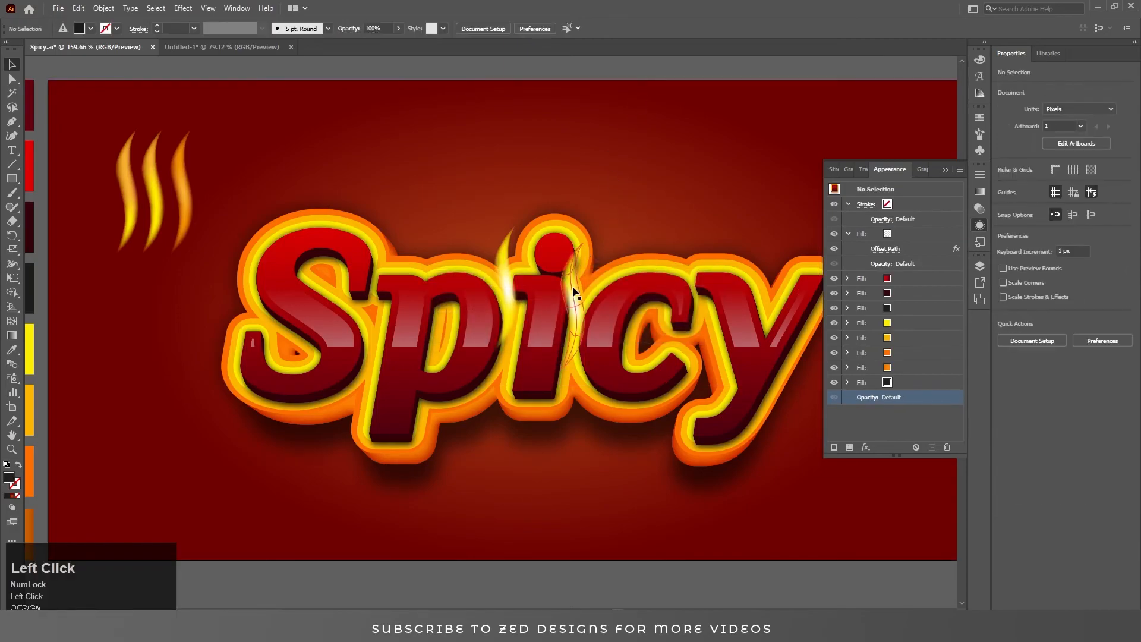
pyautogui.click(573, 290)
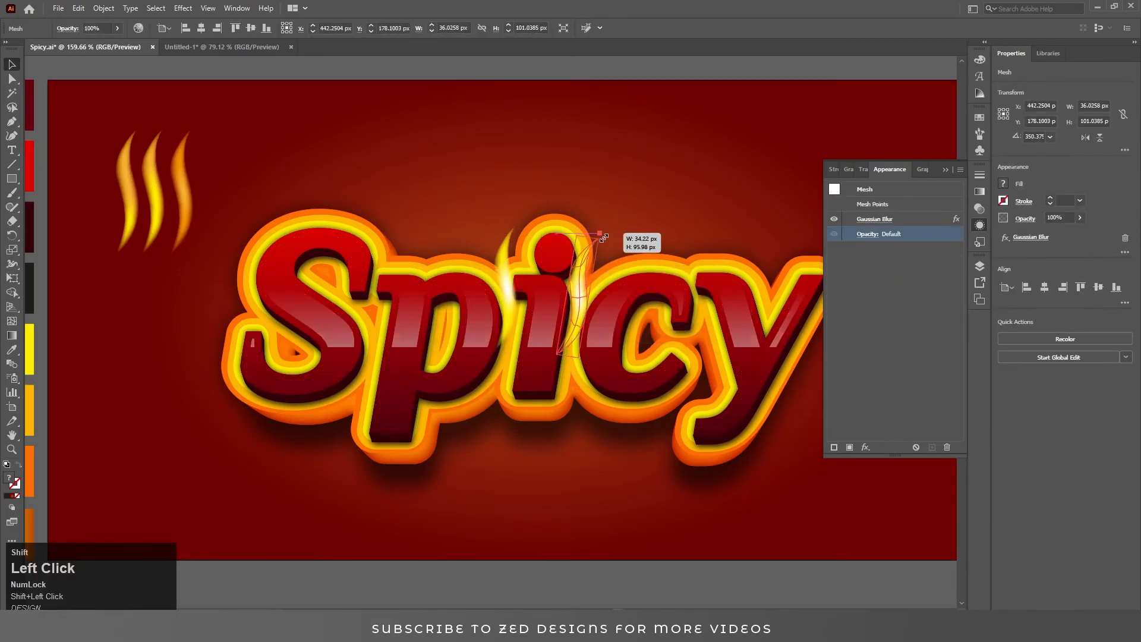
pyautogui.click(623, 74)
# Copy a sliver onto the top of the S and apply Gaussian Blur to it.
pyautogui.moveTo(244, 289); pyautogui.dragTo(392, 235)
pyautogui.click(865, 446)
pyautogui.moveTo(891, 340)
pyautogui.click(1007, 341)
pyautogui.click(814, 282)
pyautogui.press('Tab')
# Duplicate flame slivers and position them along the tops of the letters S, p and c.
pyautogui.click(430, 79)
pyautogui.click(331, 110)
pyautogui.moveTo(393, 262); pyautogui.dragTo(452, 277)
pyautogui.click(422, 61)
pyautogui.click(475, 81)
pyautogui.click(470, 72)
pyautogui.moveTo(512, 339); pyautogui.dragTo(512, 339)
pyautogui.moveTo(514, 278); pyautogui.dragTo(512, 311)
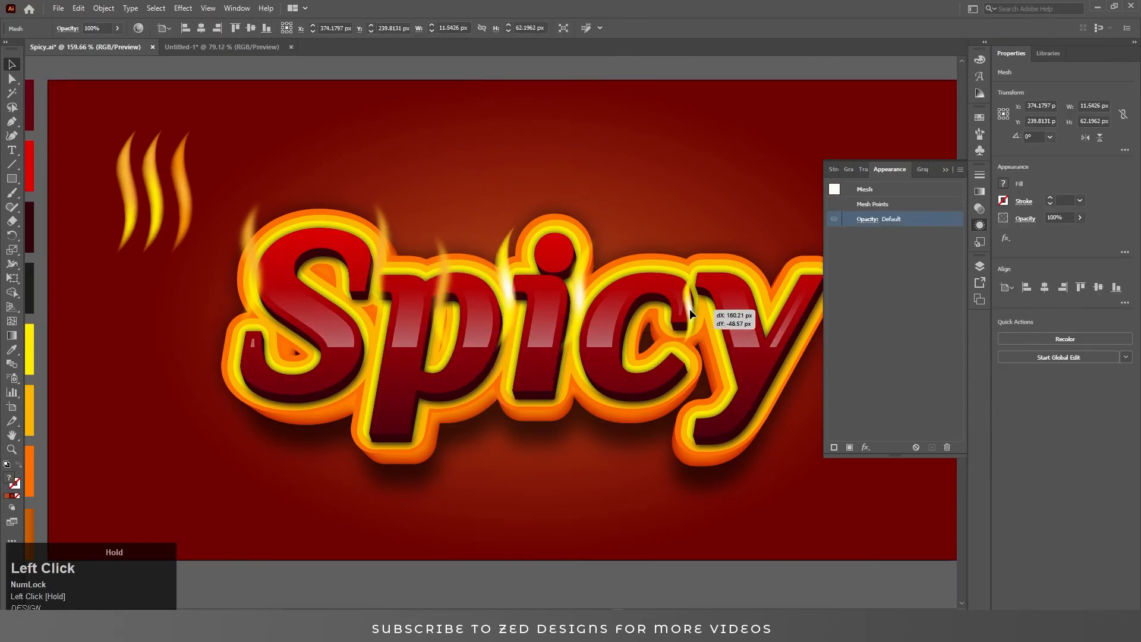
pyautogui.moveTo(697, 281); pyautogui.dragTo(694, 270)
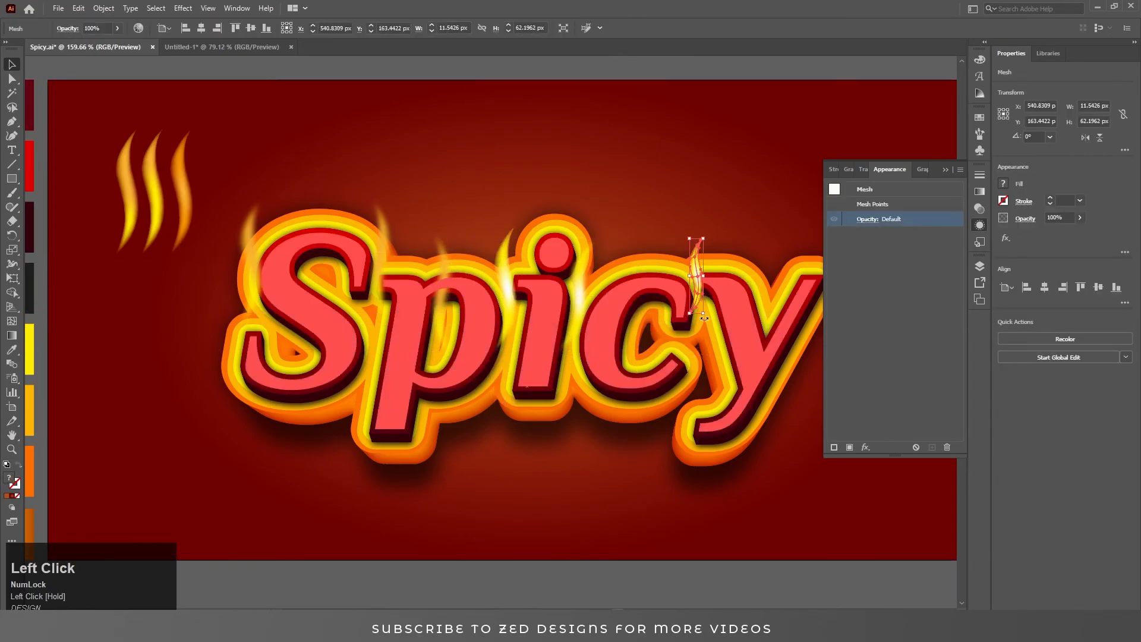
# Apply Gaussian Blur to the flame above the c.
pyautogui.click(682, 71)
pyautogui.click(694, 267)
pyautogui.click(866, 448)
pyautogui.moveTo(903, 340)
pyautogui.click(982, 341)
pyautogui.press('Tab')
pyautogui.hotkey('shift', 'Tab')
pyautogui.press('Return')
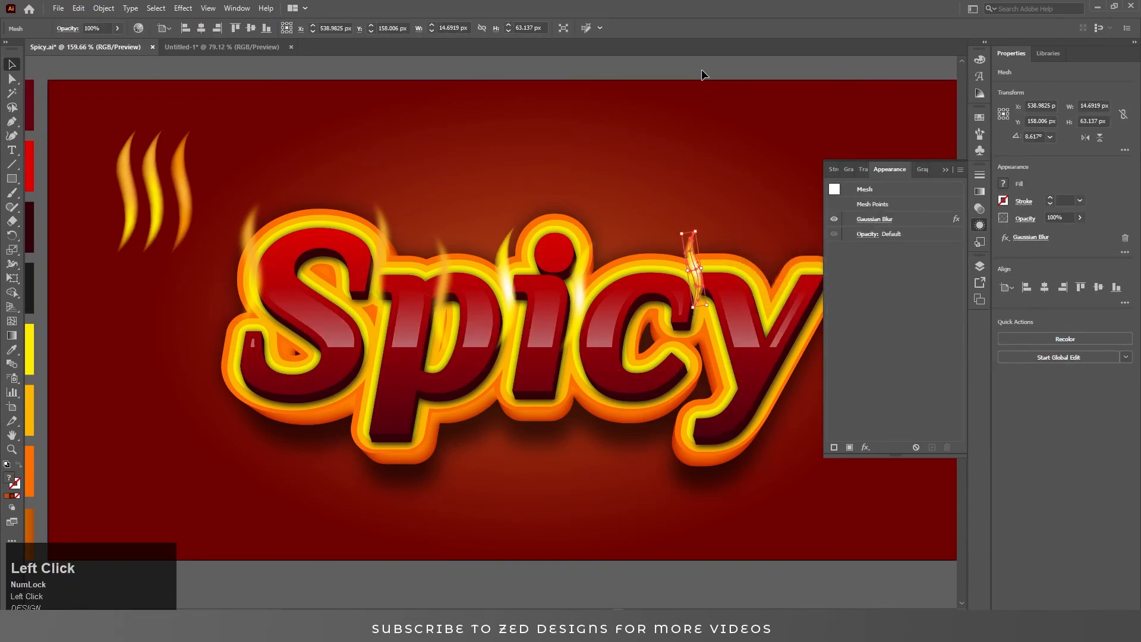
pyautogui.click(702, 73)
# Reposition a flame and apply Gaussian Blur to the flame on the y.
pyautogui.moveTo(386, 167); pyautogui.dragTo(366, 169)
pyautogui.moveTo(751, 273); pyautogui.dragTo(752, 273)
pyautogui.click(866, 447)
pyautogui.moveTo(903, 339)
pyautogui.click(983, 337)
pyautogui.press('Return')
pyautogui.click(726, 195)
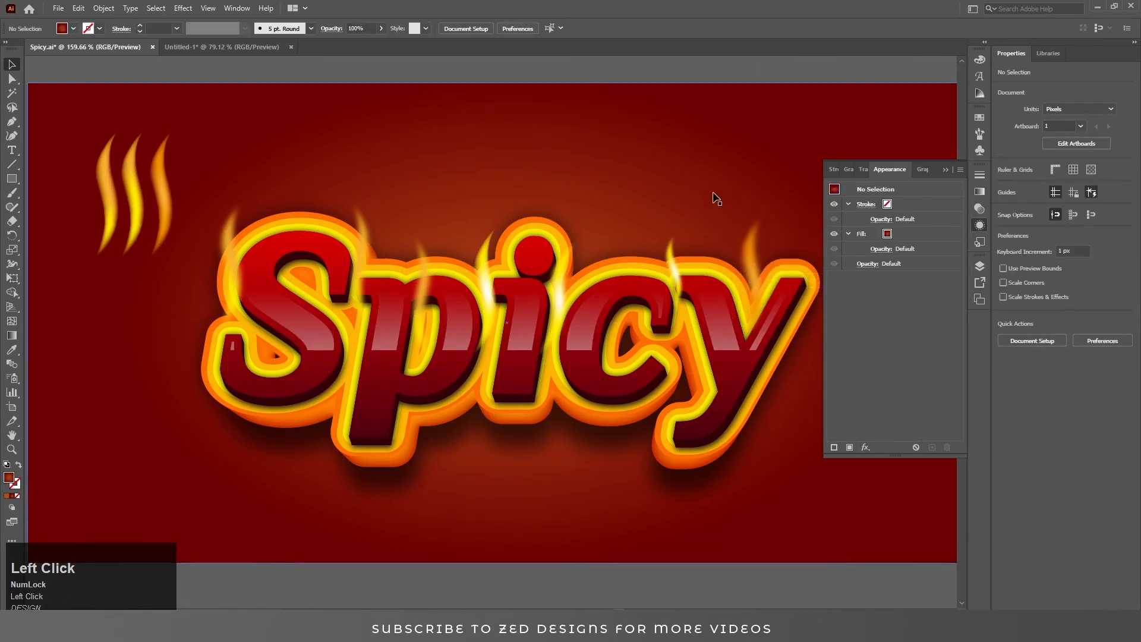
# Copy a flame onto the stem of the i and bring it to the front.
pyautogui.moveTo(573, 261); pyautogui.dragTo(470, 275)
pyautogui.click(588, 140)
pyautogui.moveTo(485, 336); pyautogui.dragTo(481, 294)
pyautogui.click(468, 296)
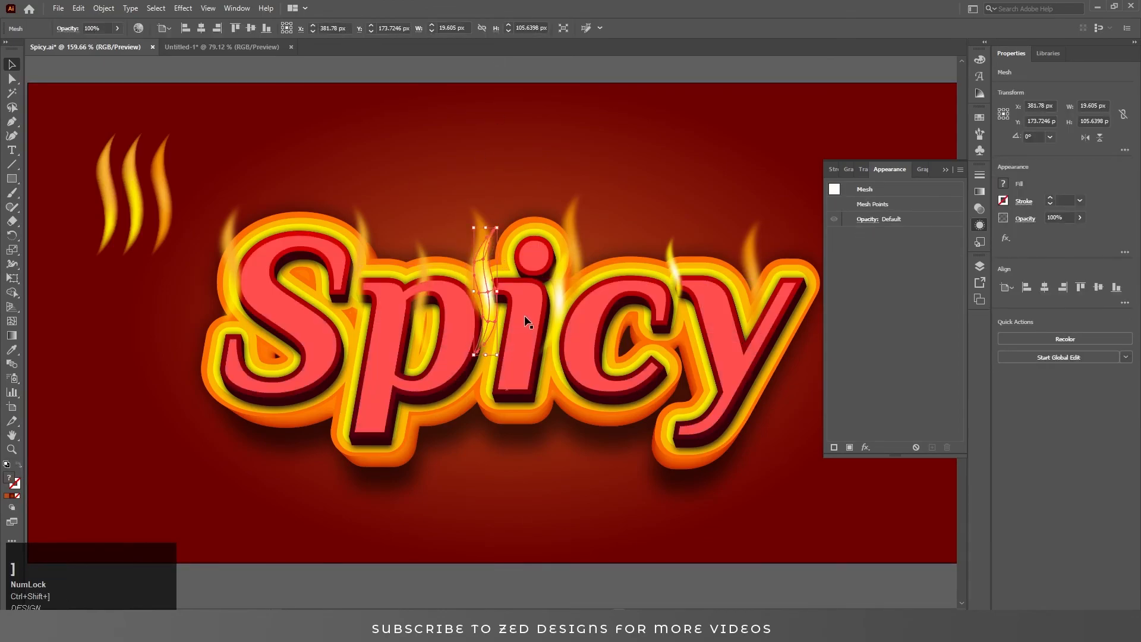
pyautogui.click(537, 67)
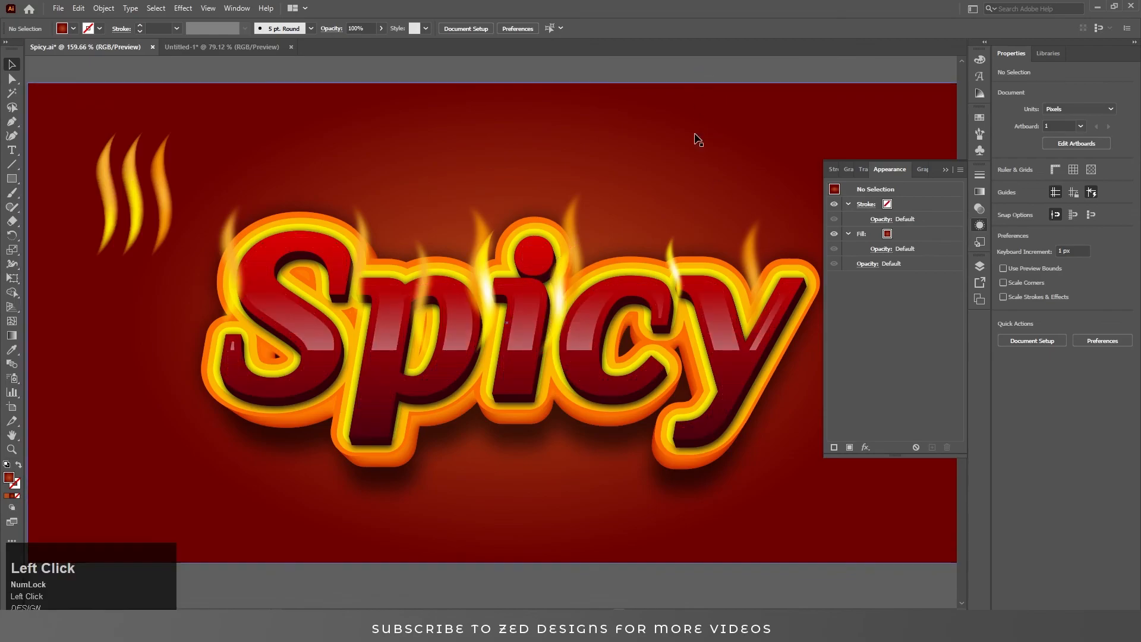
# Copy another sliver onto the lettering and apply Gaussian Blur to it.
pyautogui.moveTo(132, 208); pyautogui.dragTo(353, 351)
pyautogui.click(865, 447)
pyautogui.click(1022, 337)
pyautogui.click(805, 280)
# Copy a sliver to the upper right of the lettering and blur it with a 15 pixel radius.
pyautogui.click(483, 58)
pyautogui.moveTo(110, 204); pyautogui.dragTo(558, 306)
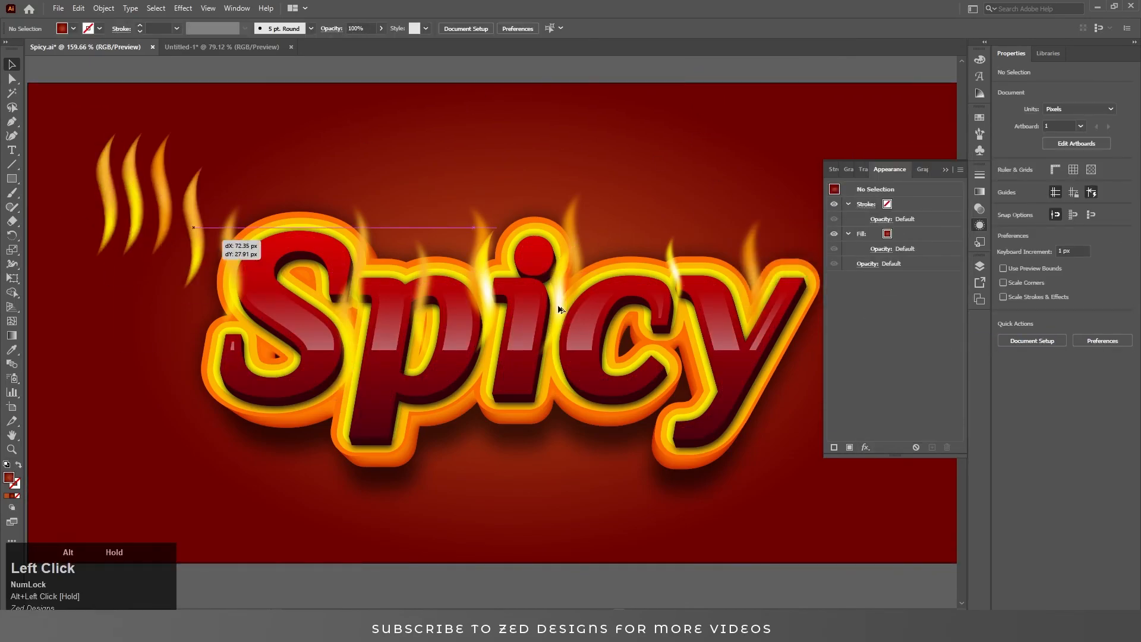
pyautogui.click(865, 447)
pyautogui.moveTo(921, 326)
pyautogui.click(1004, 332)
pyautogui.press('Tab')
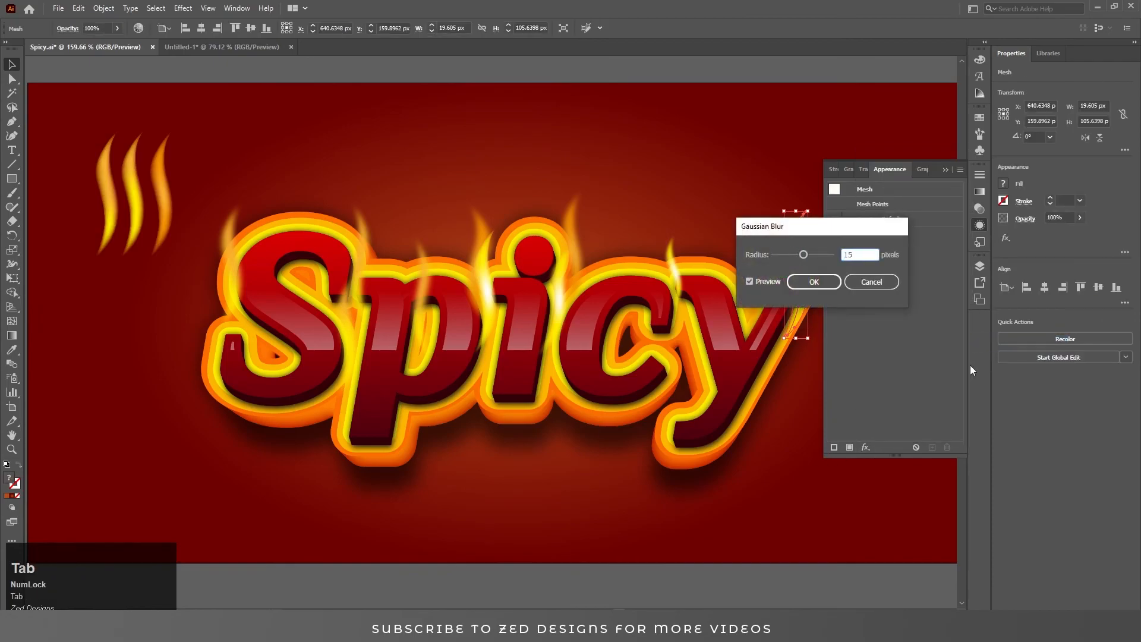
pyautogui.click(815, 279)
# Duplicate another flame and place it across the top of the lettering.
pyautogui.click(779, 135)
pyautogui.moveTo(716, 243); pyautogui.dragTo(431, 285)
pyautogui.hotkey('ctrl', 'z')
pyautogui.click(428, 70)
pyautogui.moveTo(436, 235); pyautogui.dragTo(678, 249)
pyautogui.click(443, 62)
pyautogui.click(710, 69)
pyautogui.click(714, 64)
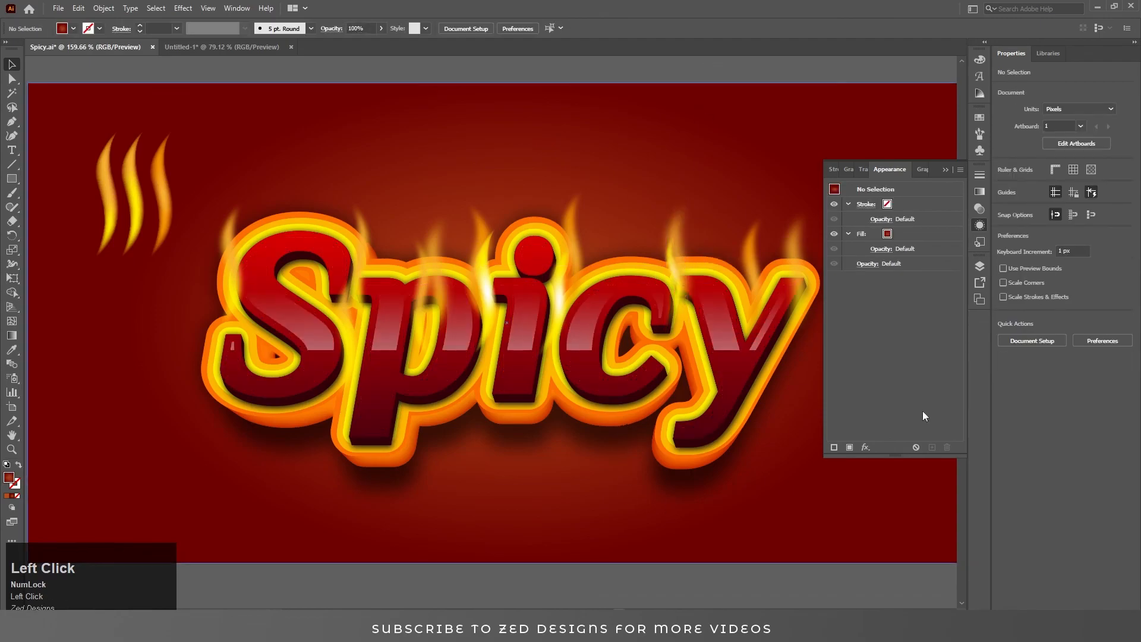
# Delete the original flame slivers from the top-left corner of the artboard.
pyautogui.click(945, 169)
pyautogui.click(132, 196)
pyautogui.press('Delete')
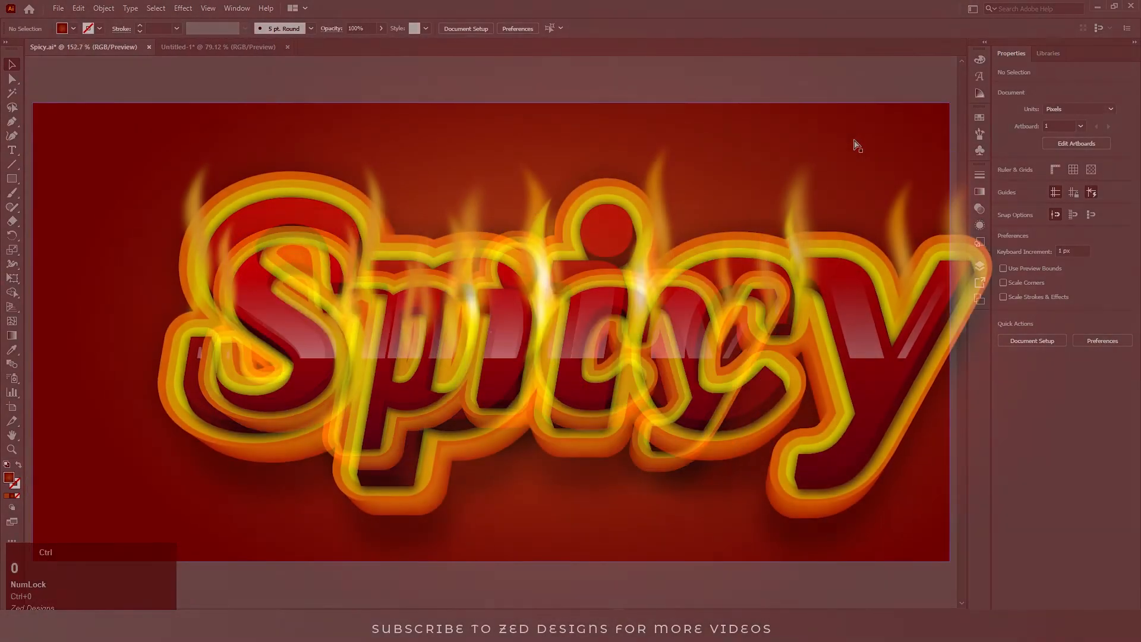